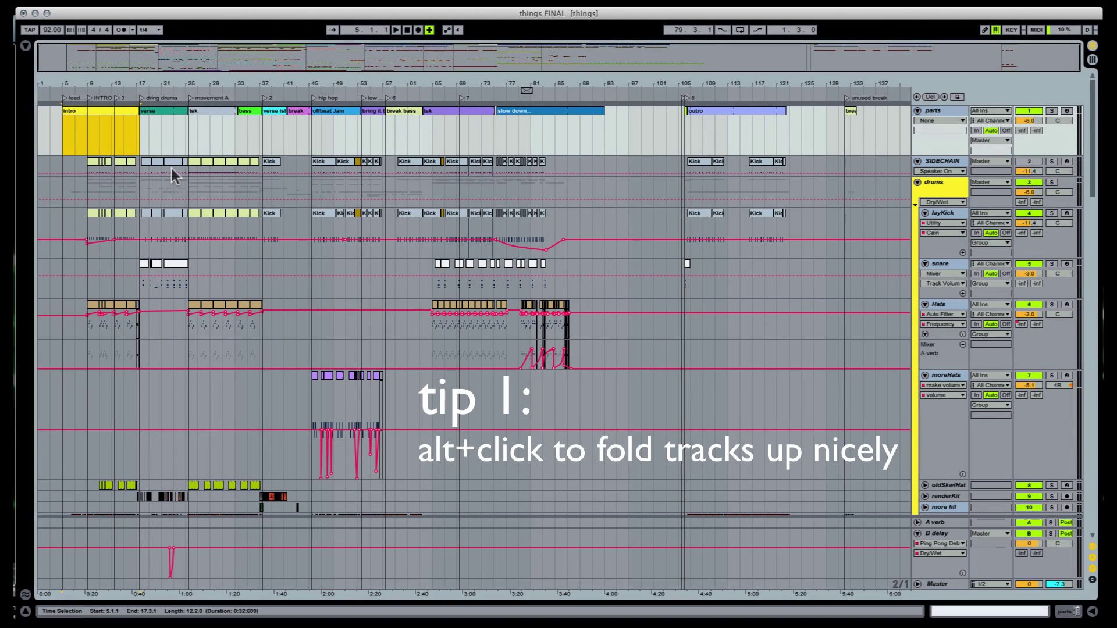
Step: Fold all tracks inside the synth group at once
{"action": "scroll", "coordinate": [553, 212], "scroll_direction": "down", "scroll_amount": 5}
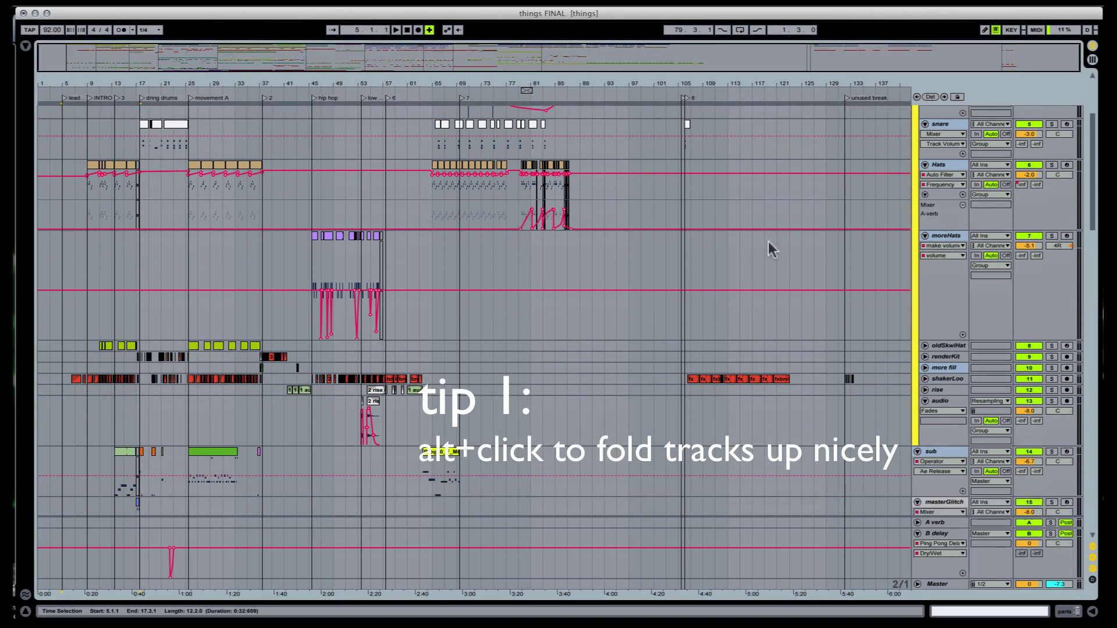
{"action": "scroll", "coordinate": [943, 271], "scroll_direction": "down", "scroll_amount": 10}
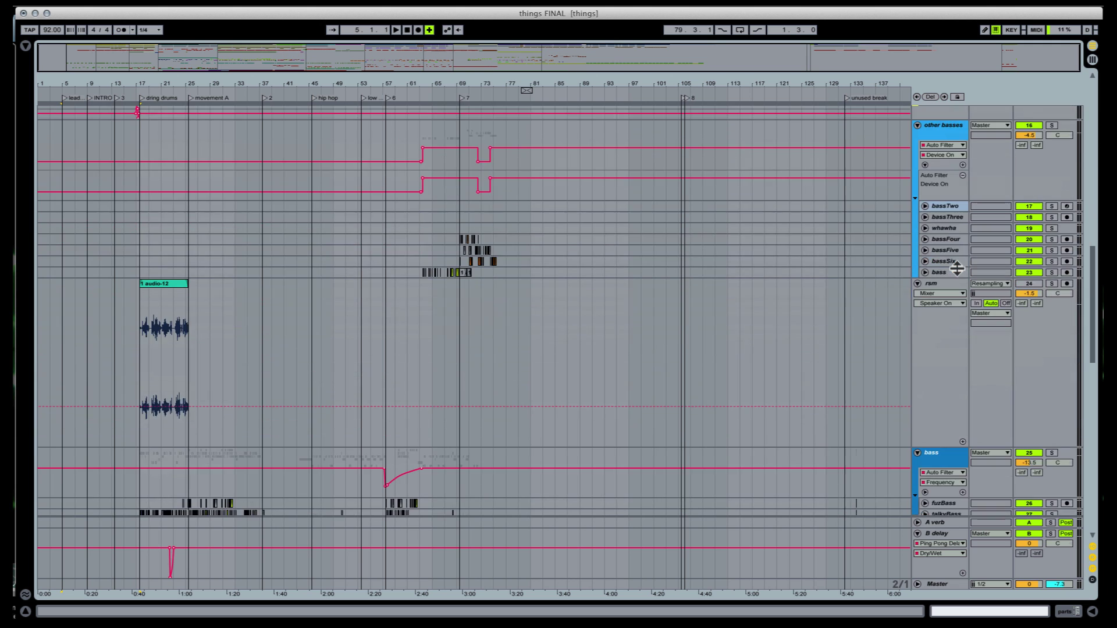
{"action": "scroll", "coordinate": [957, 268], "scroll_direction": "down", "scroll_amount": 15}
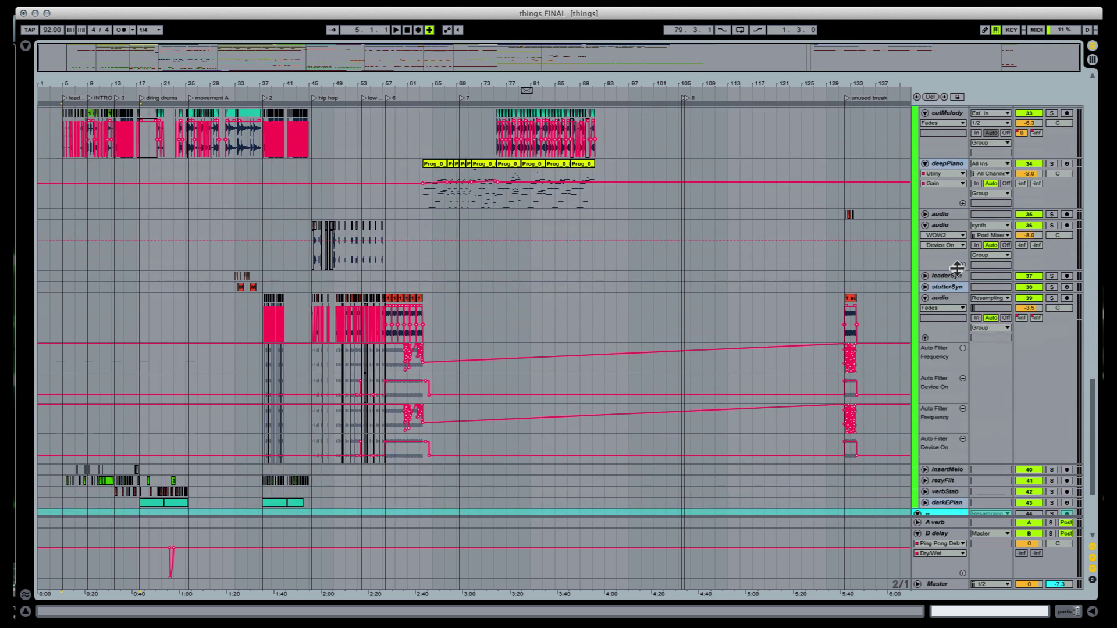
{"action": "scroll", "coordinate": [957, 267], "scroll_direction": "down", "scroll_amount": 5}
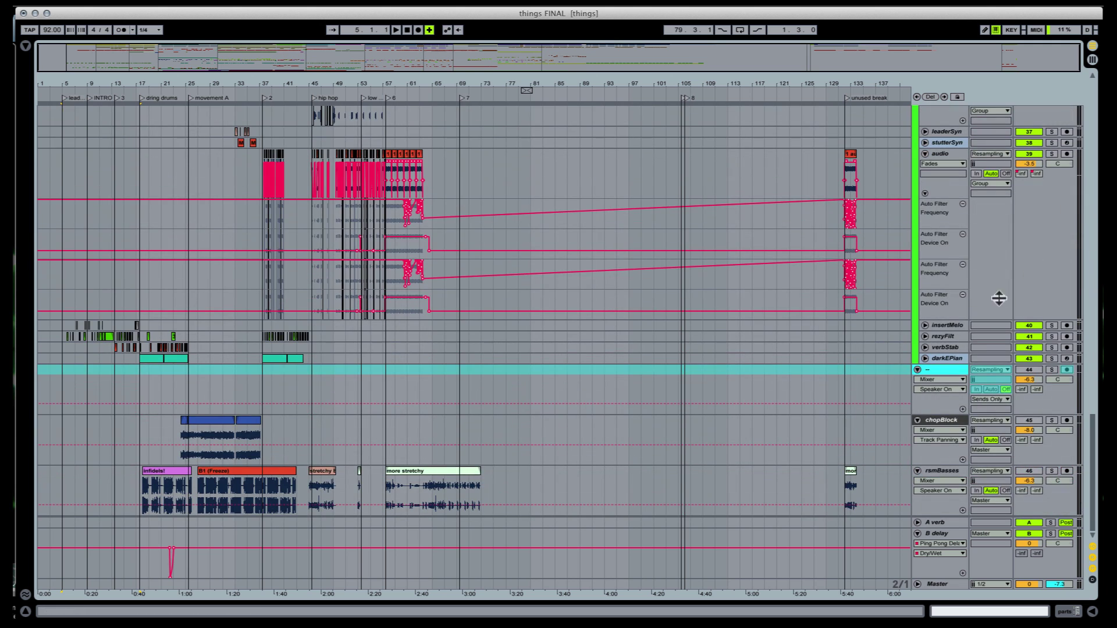
{"action": "scroll", "coordinate": [966, 342], "scroll_direction": "up", "scroll_amount": 15}
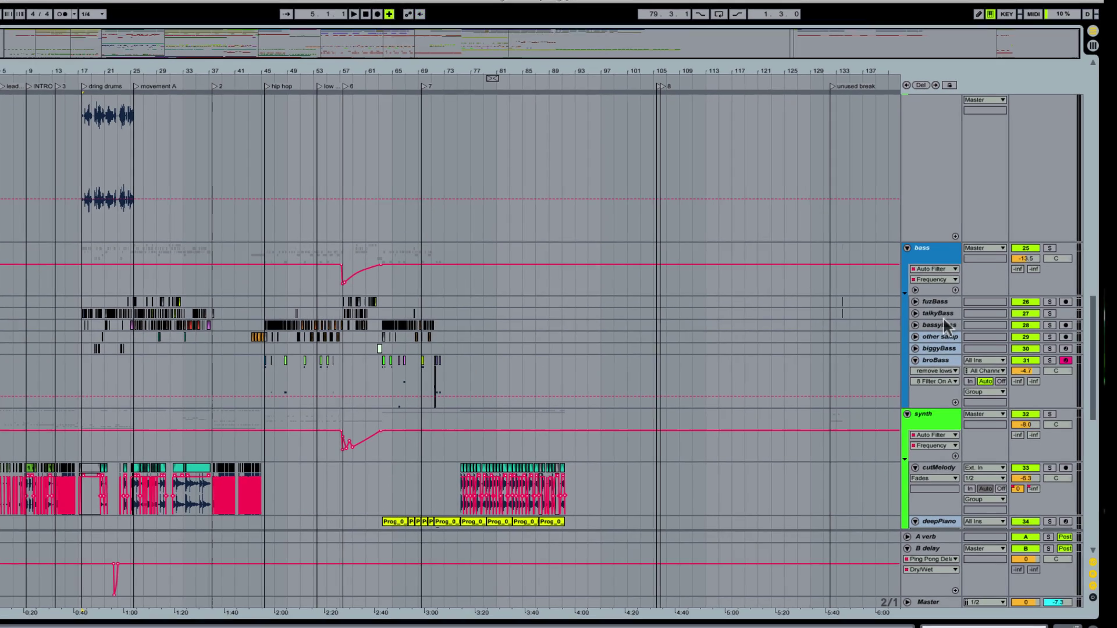
{"action": "scroll", "coordinate": [842, 359], "scroll_direction": "down", "scroll_amount": 7}
{"action": "key", "text": "alt"}
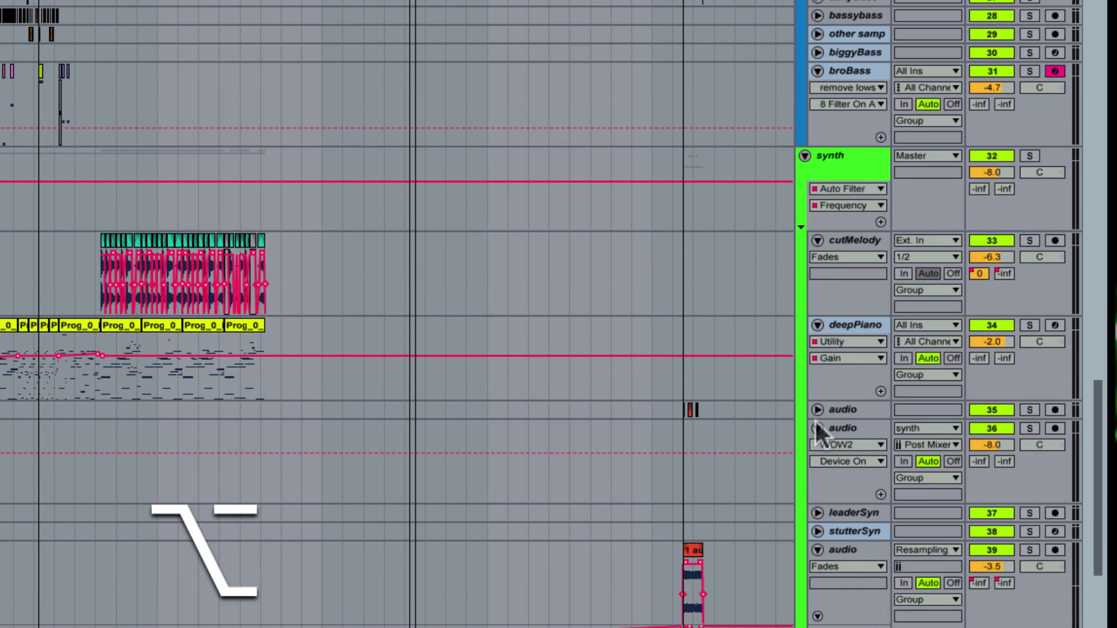
{"action": "left_click", "coordinate": [818, 428], "text": "alt"}
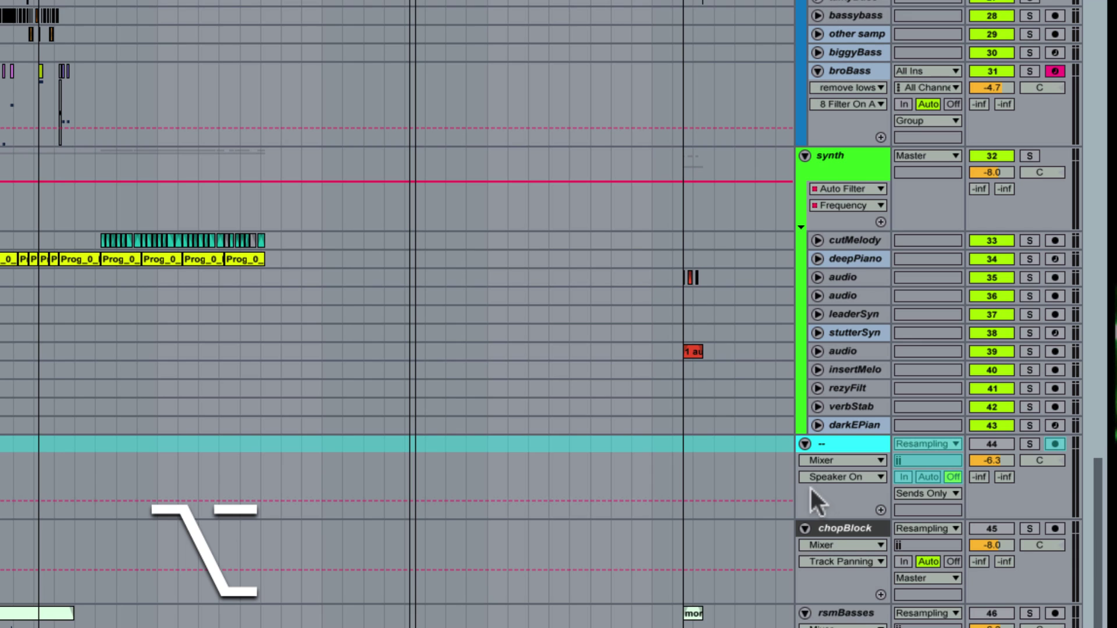
Step: Fold the broBass track so that every track inside the bass group is collapsed
{"action": "scroll", "coordinate": [808, 487], "scroll_direction": "down", "scroll_amount": 1}
{"action": "scroll", "coordinate": [825, 311], "scroll_direction": "up", "scroll_amount": 10}
{"action": "key", "text": "alt"}
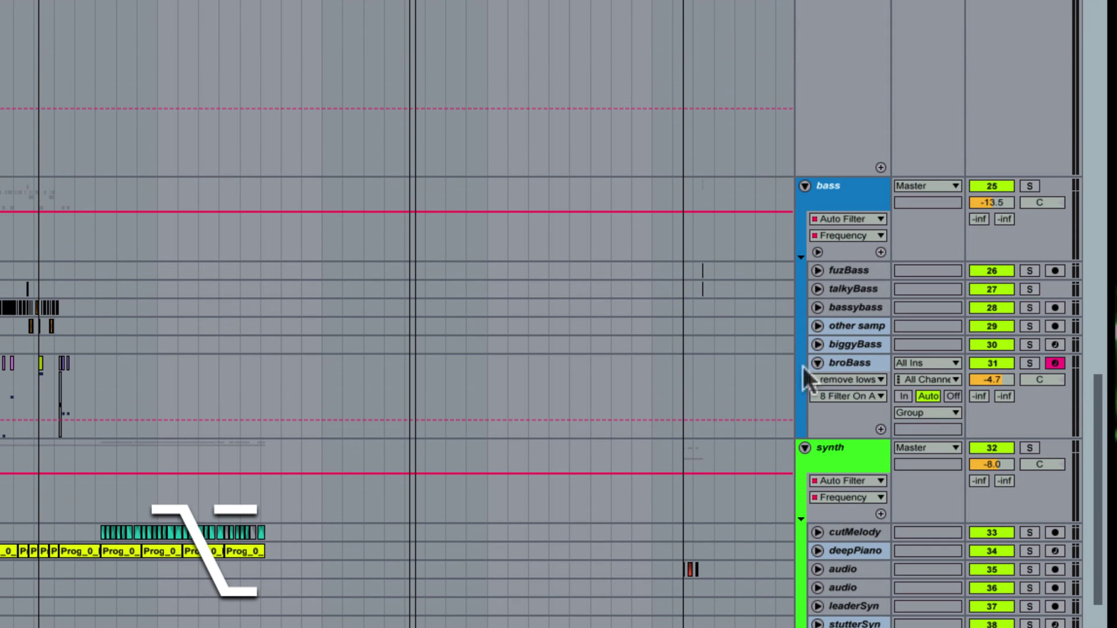
{"action": "left_click", "coordinate": [817, 363], "text": "alt"}
Step: Fold all top-level tracks and groups at once, toggling them open and closed again
{"action": "scroll", "coordinate": [838, 378], "scroll_direction": "up", "scroll_amount": 10}
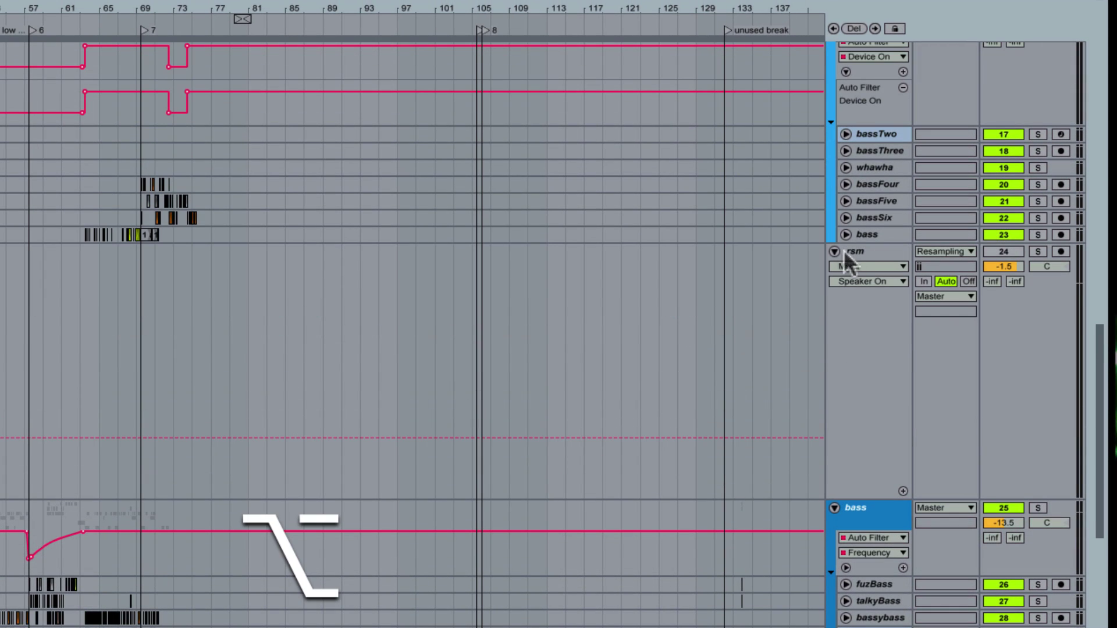
{"action": "left_click", "coordinate": [835, 253], "text": "alt"}
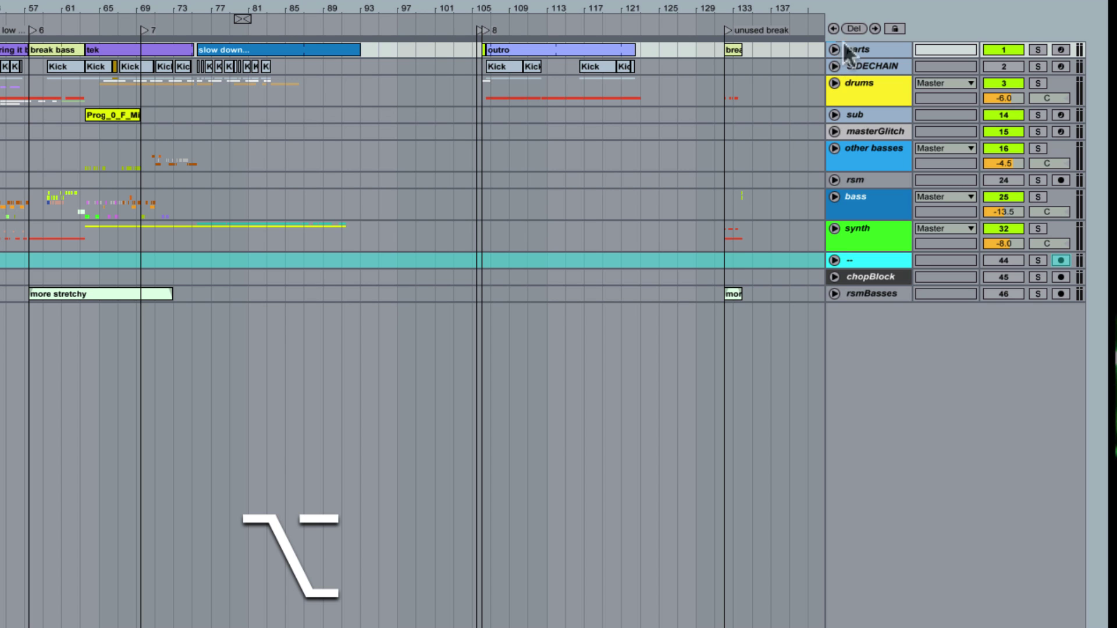
{"action": "left_click", "coordinate": [836, 230], "text": "alt"}
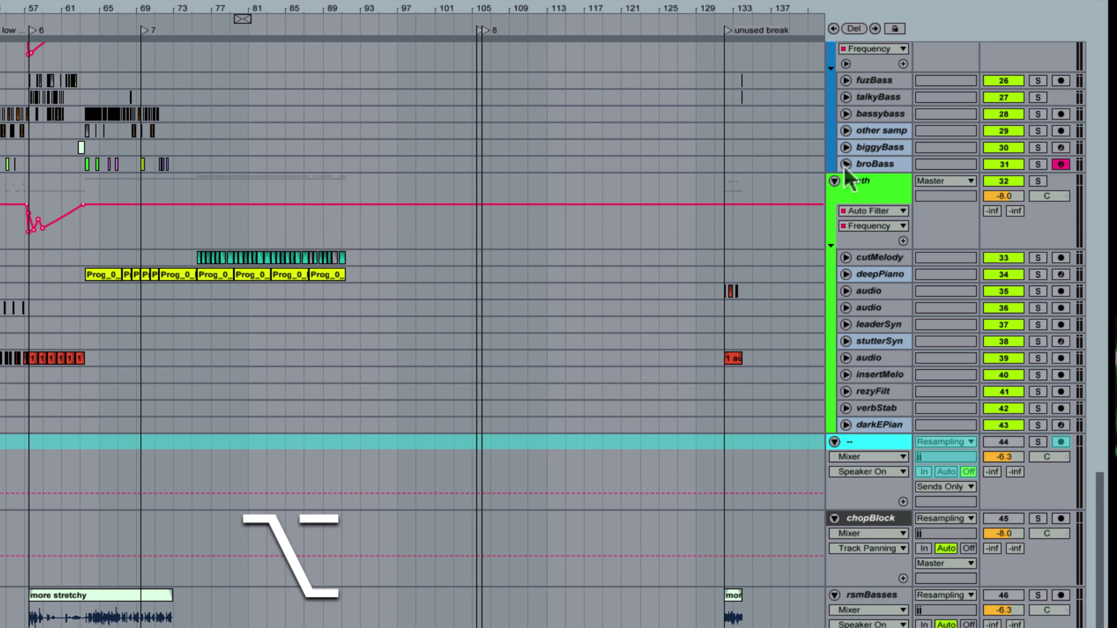
{"action": "left_click", "coordinate": [835, 181], "text": "alt"}
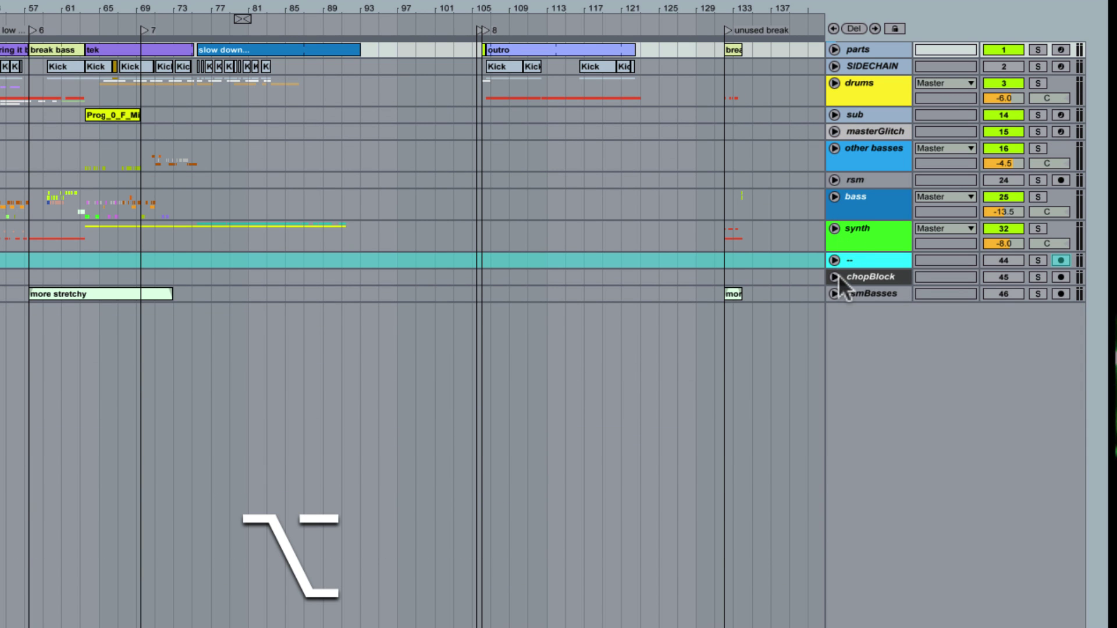
Step: Unfold the synth, bass and other basses groups one by one
{"action": "left_click", "coordinate": [835, 230]}
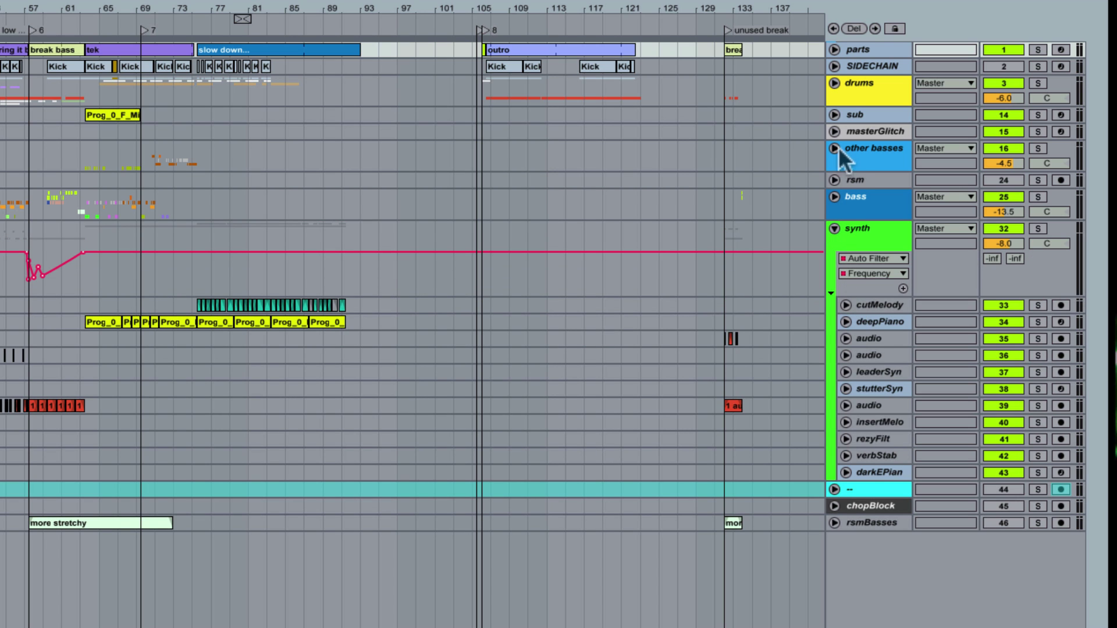
{"action": "left_click", "coordinate": [834, 196]}
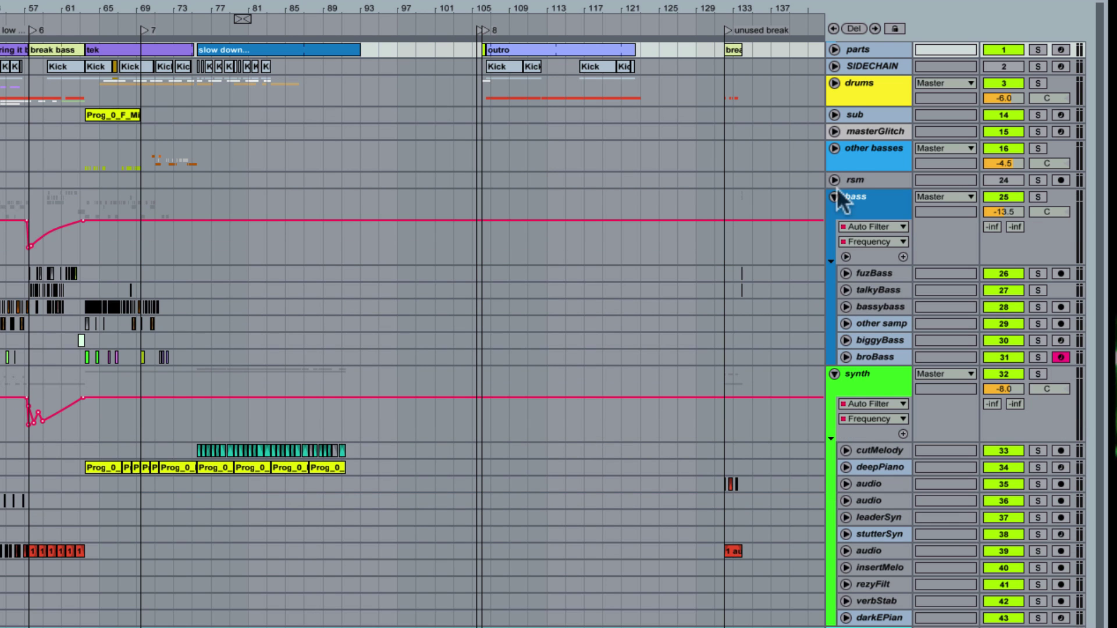
{"action": "left_click", "coordinate": [835, 148], "text": "alt"}
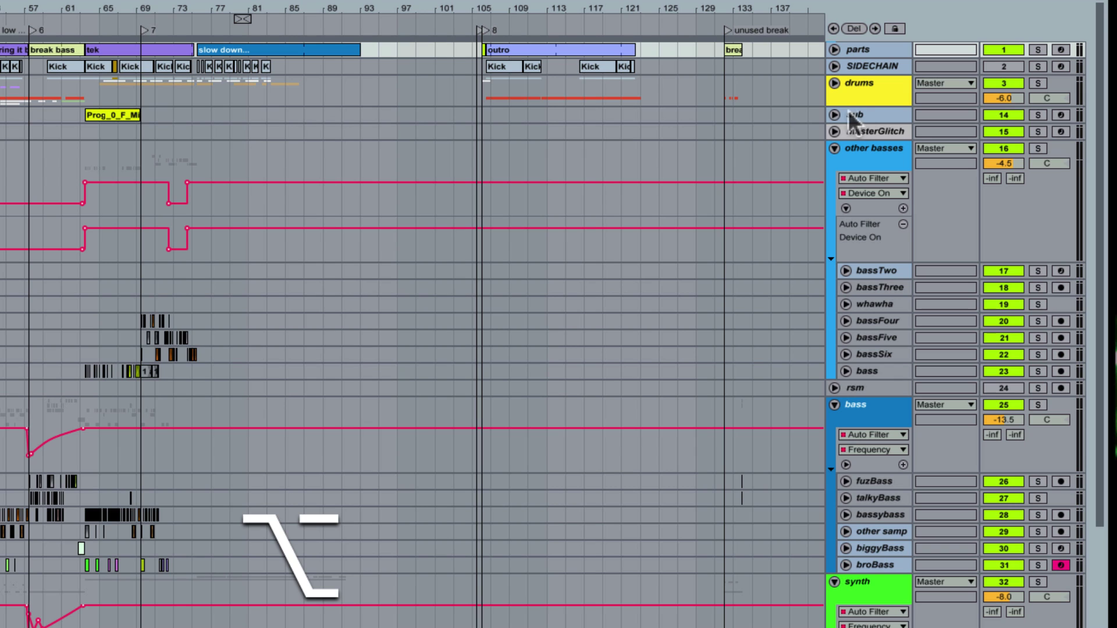
Step: Unfold the drums group with all its member tracks folded, and open and refold the sub track
{"action": "left_click", "coordinate": [835, 116], "text": "alt"}
{"action": "left_click", "coordinate": [835, 83]}
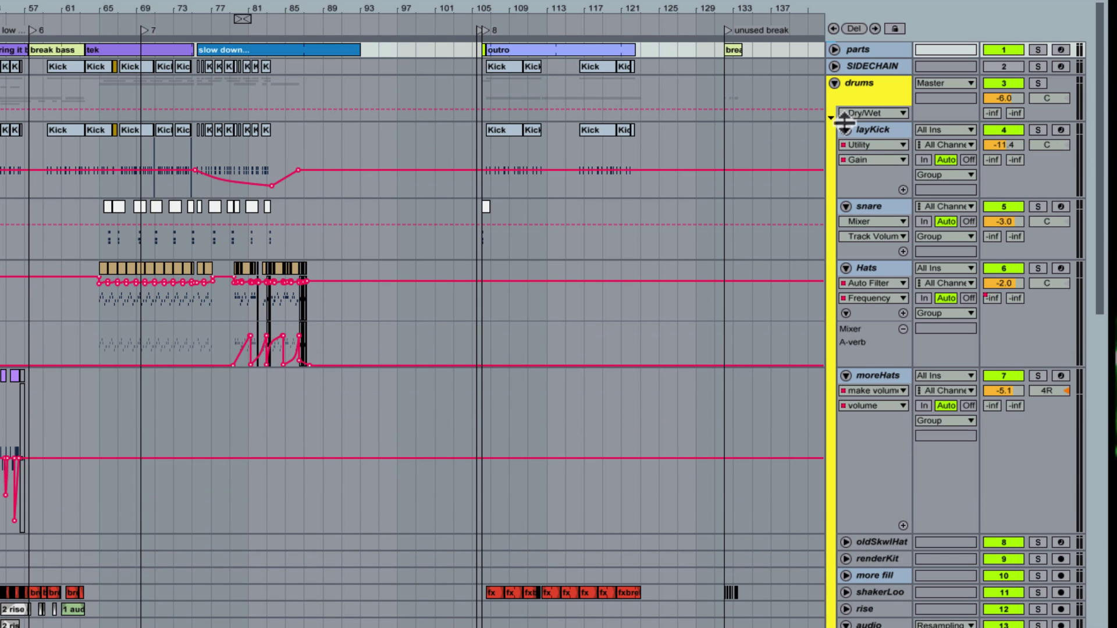
{"action": "left_click", "coordinate": [846, 131], "text": "alt"}
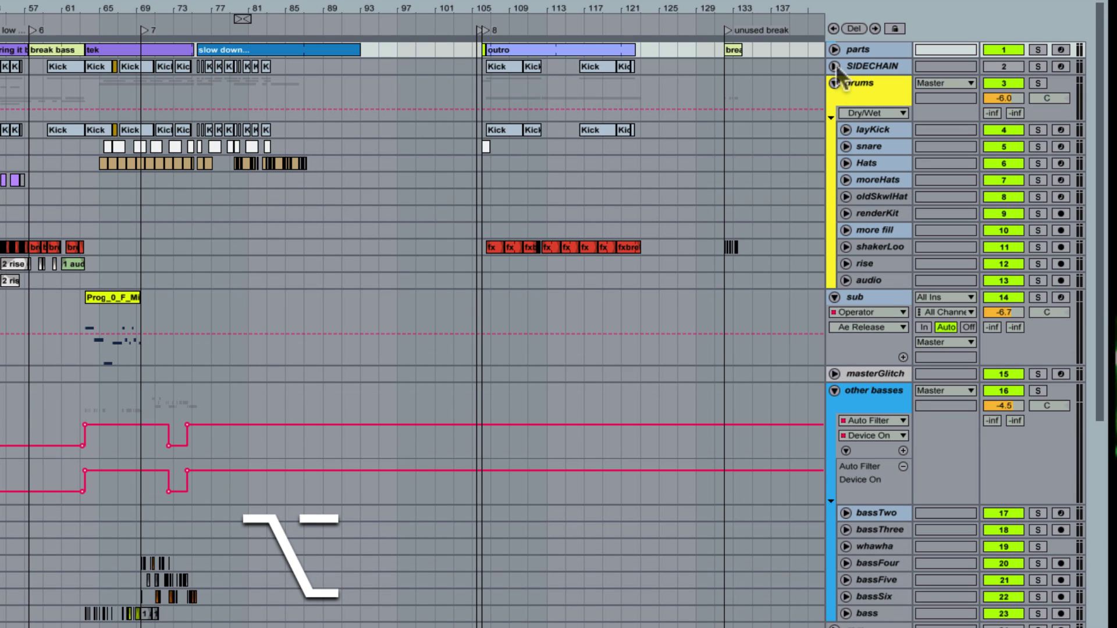
{"action": "left_click", "coordinate": [835, 297], "text": "alt"}
Step: Unfold the chopBlock track and fold it back up
{"action": "scroll", "coordinate": [832, 292], "scroll_direction": "down", "scroll_amount": 10}
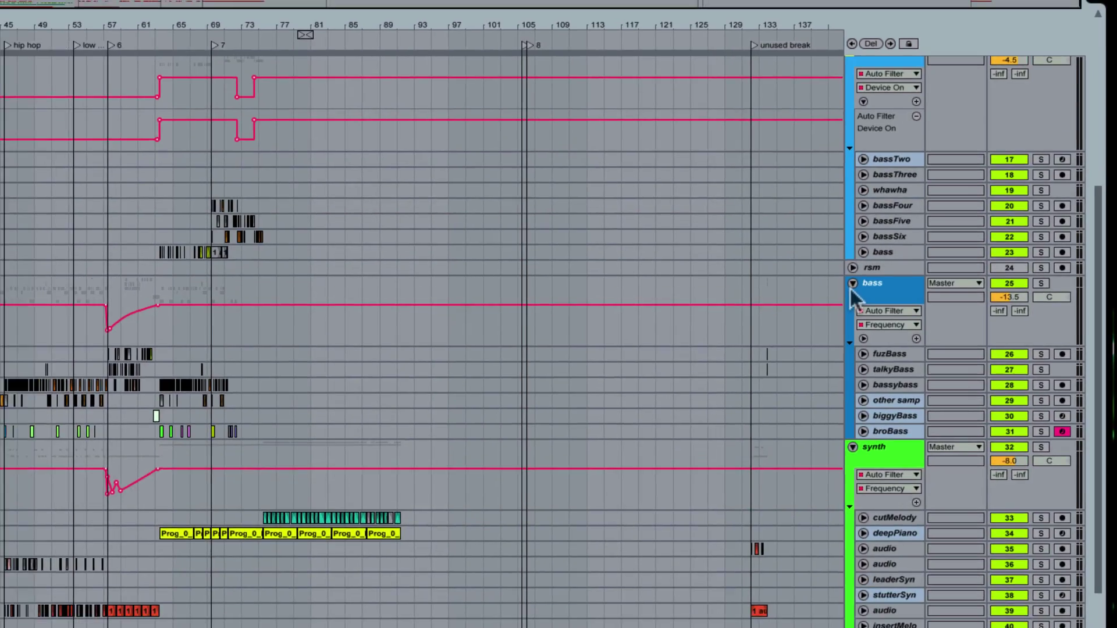
{"action": "scroll", "coordinate": [853, 297], "scroll_direction": "down", "scroll_amount": 5}
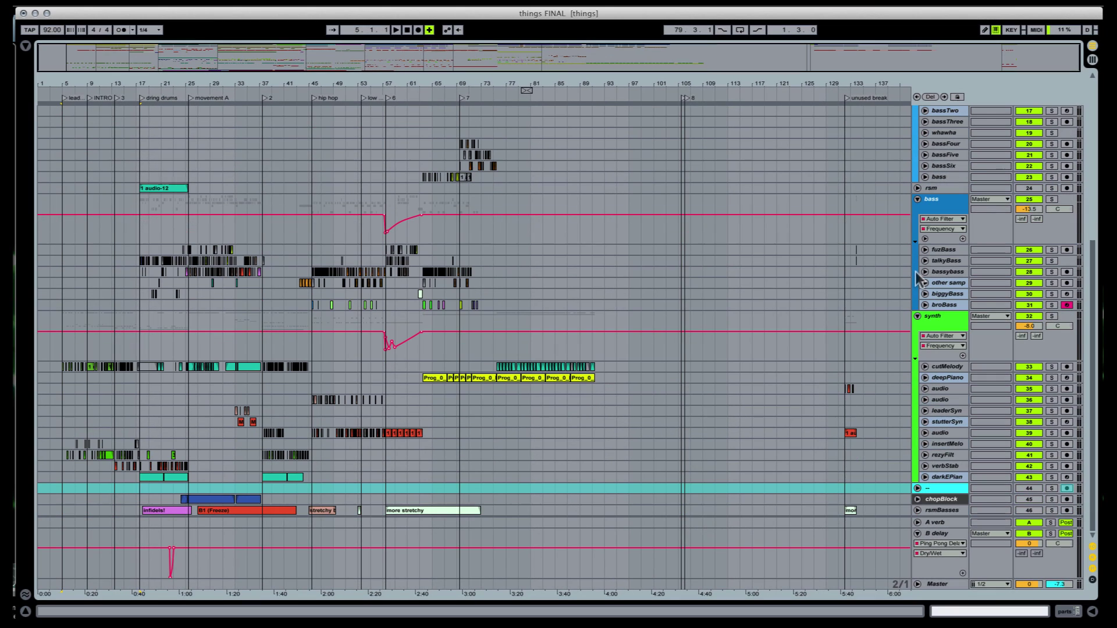
{"action": "left_click", "coordinate": [918, 499]}
{"action": "left_click", "coordinate": [918, 472]}
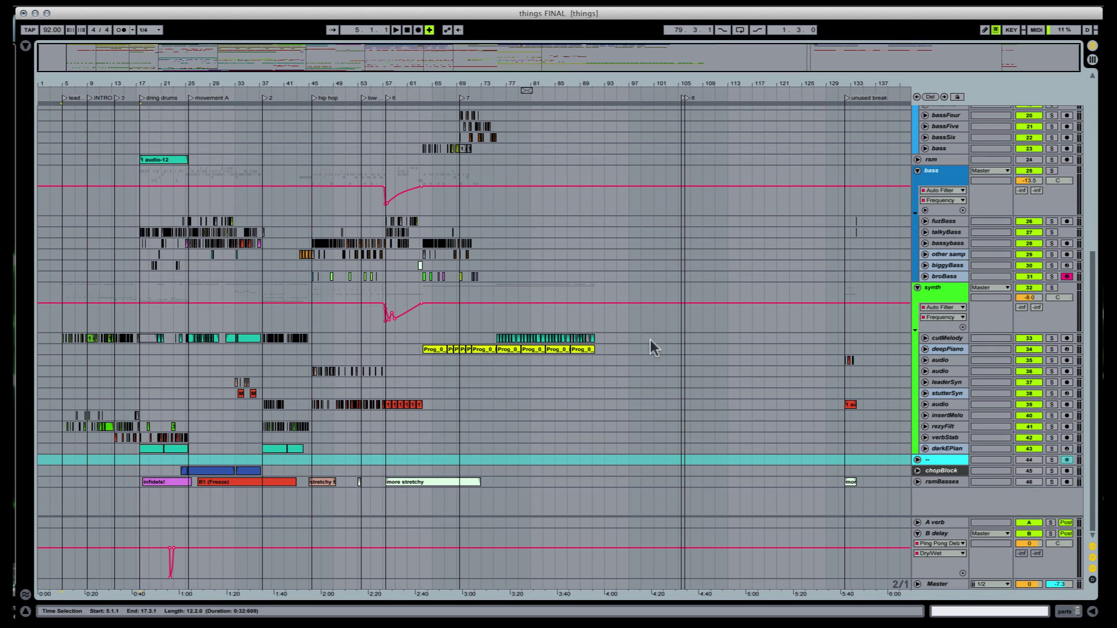
Step: Fold the whole drums group into a single overview track
{"action": "scroll", "coordinate": [369, 212], "scroll_direction": "up", "scroll_amount": 3}
{"action": "left_click_drag", "start_coordinate": [258, 82], "coordinate": [467, 82]}
{"action": "scroll", "coordinate": [350, 230], "scroll_direction": "up", "scroll_amount": 10}
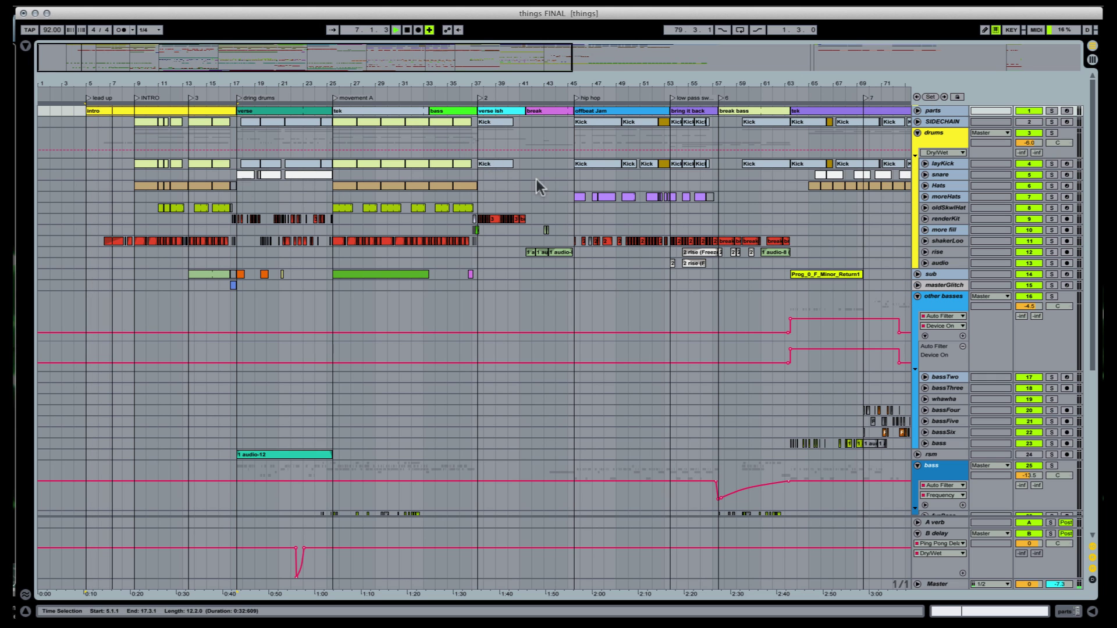
{"action": "left_click", "coordinate": [917, 133]}
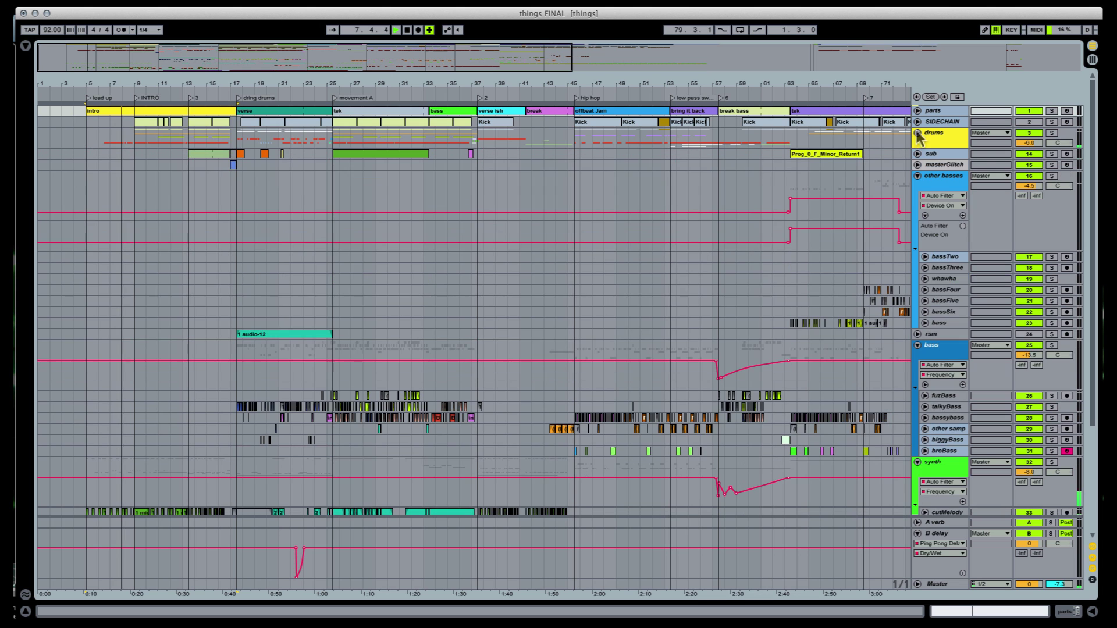
Step: Fold the synth, bass and other basses groups into overview tracks
{"action": "left_click_drag", "start_coordinate": [146, 93], "coordinate": [314, 144]}
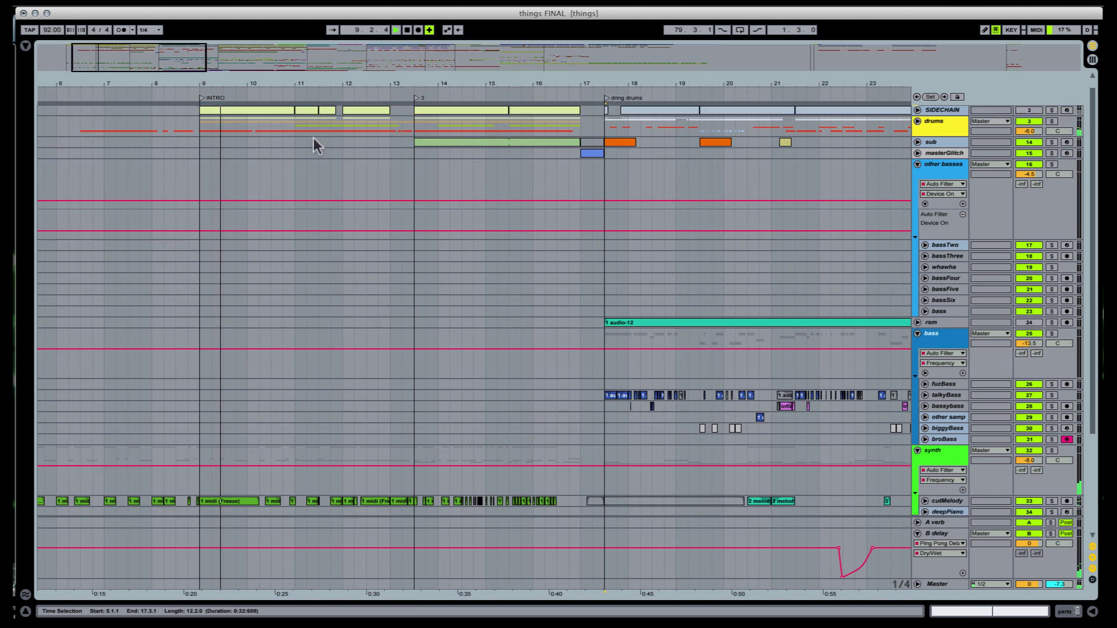
{"action": "scroll", "coordinate": [362, 146], "scroll_direction": "down", "scroll_amount": 4}
{"action": "scroll", "coordinate": [466, 198], "scroll_direction": "down", "scroll_amount": 7}
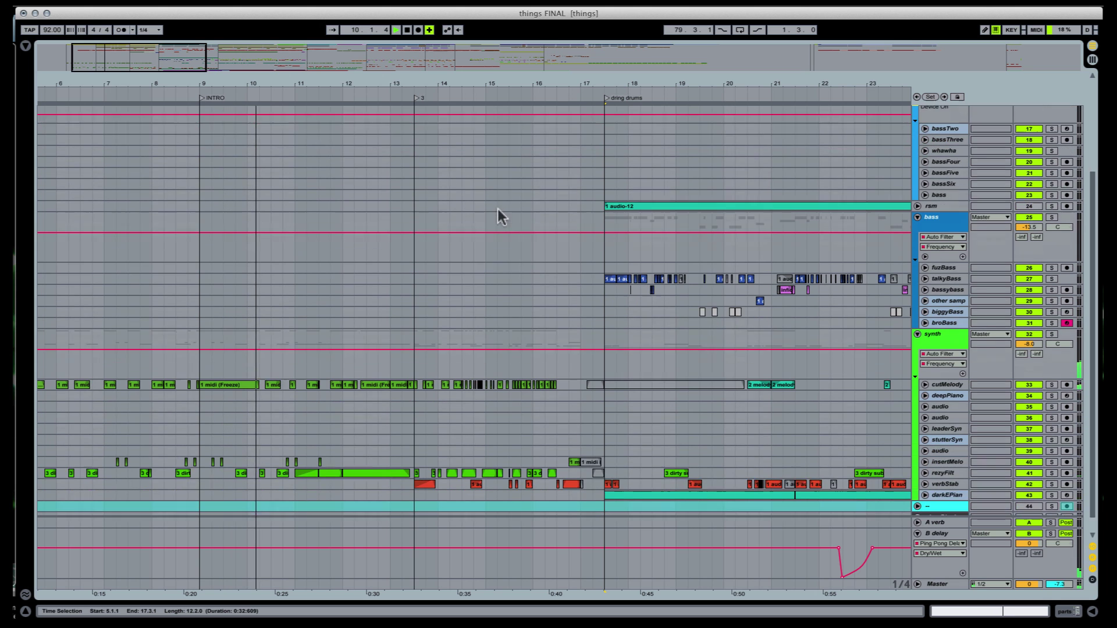
{"action": "left_click", "coordinate": [918, 316]}
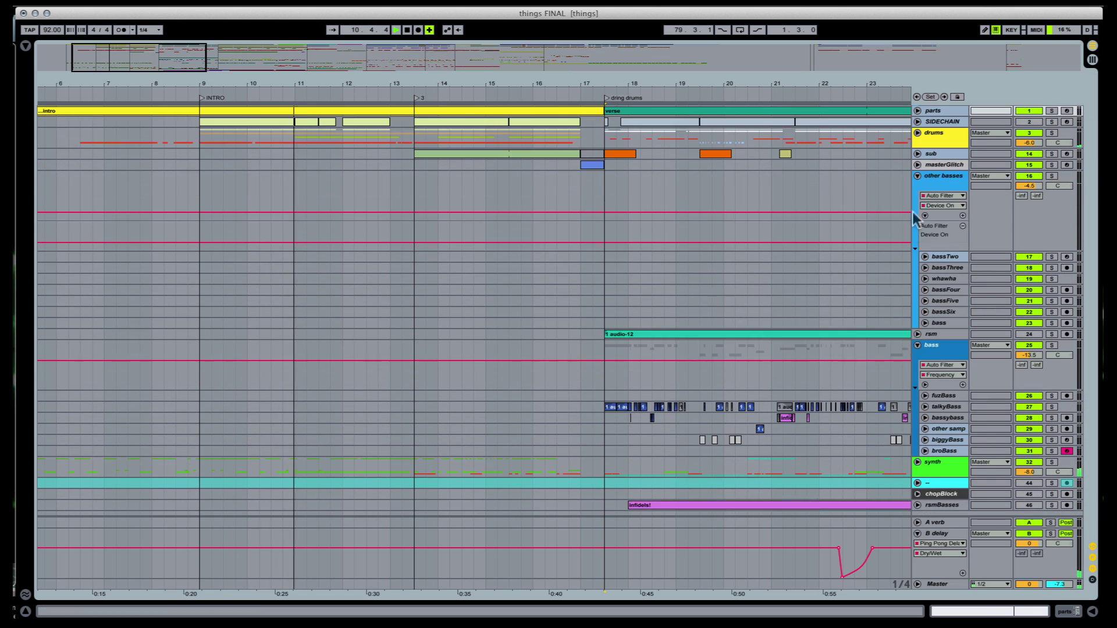
{"action": "left_click", "coordinate": [918, 345]}
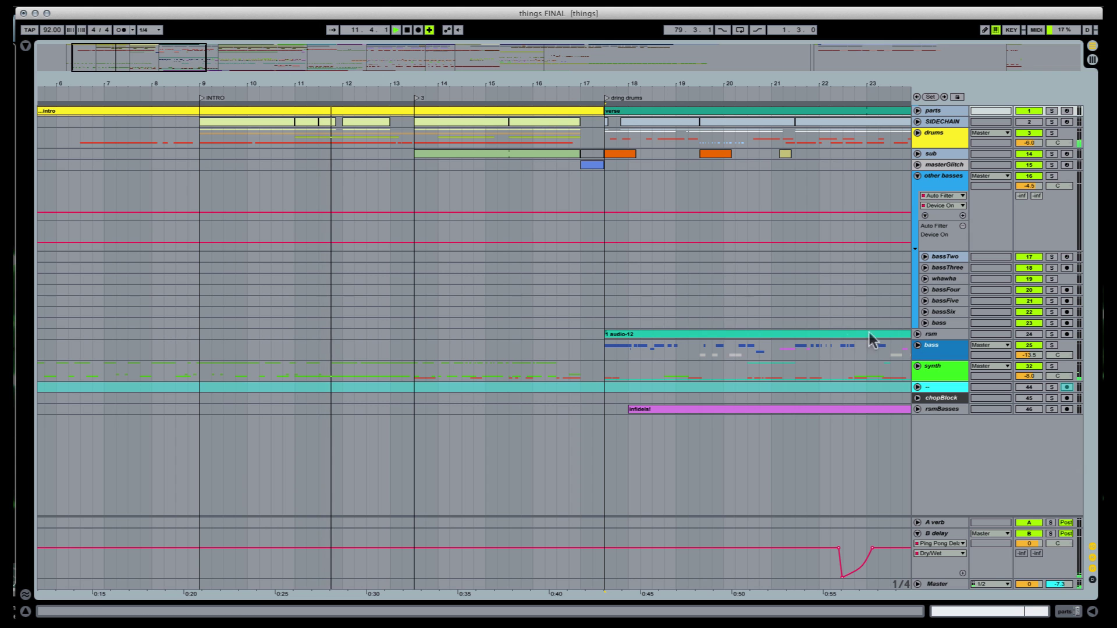
{"action": "left_click", "coordinate": [918, 177]}
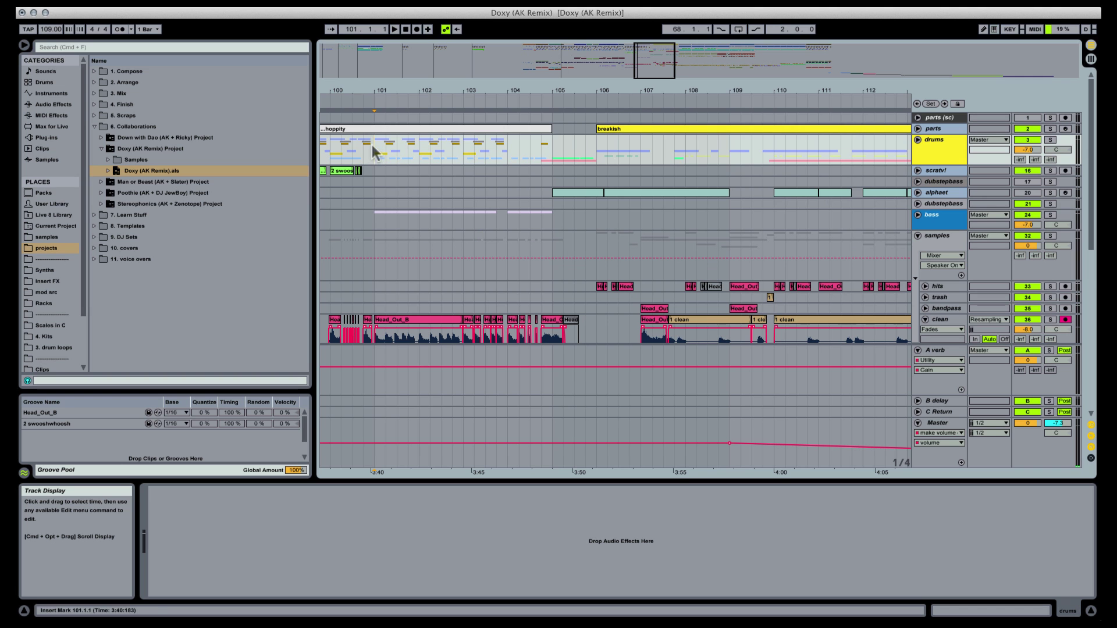
Step: Play the Doxy (AK Remix) arrangement from bar 101 through the transition into the breakish section
{"action": "left_click_drag", "start_coordinate": [374, 149], "coordinate": [797, 155]}
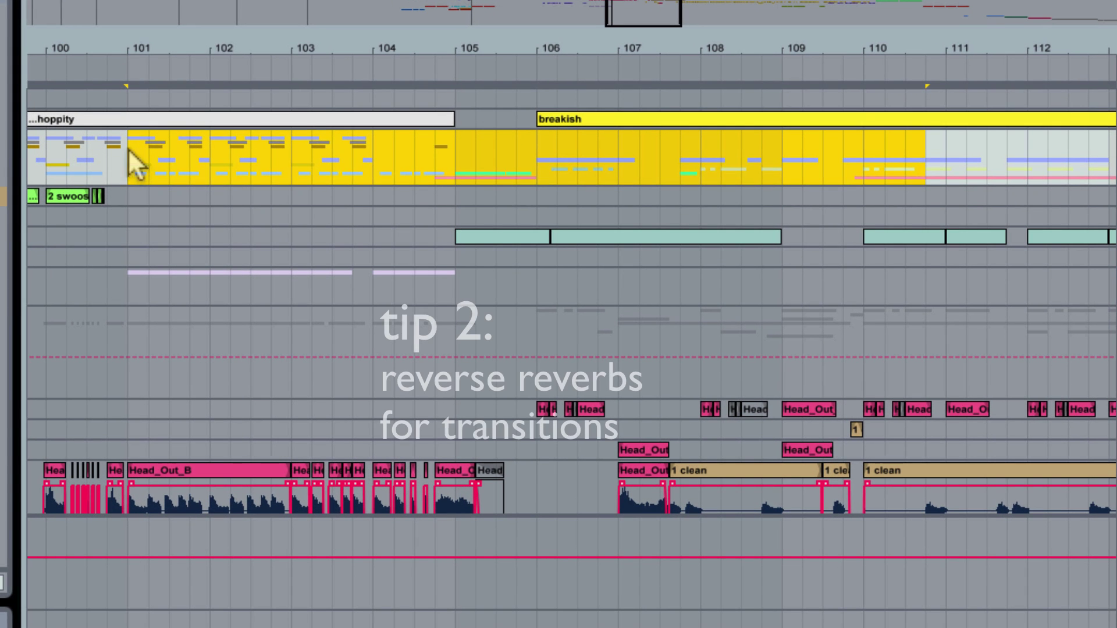
{"action": "left_click", "coordinate": [379, 154]}
{"action": "key", "text": "space"}
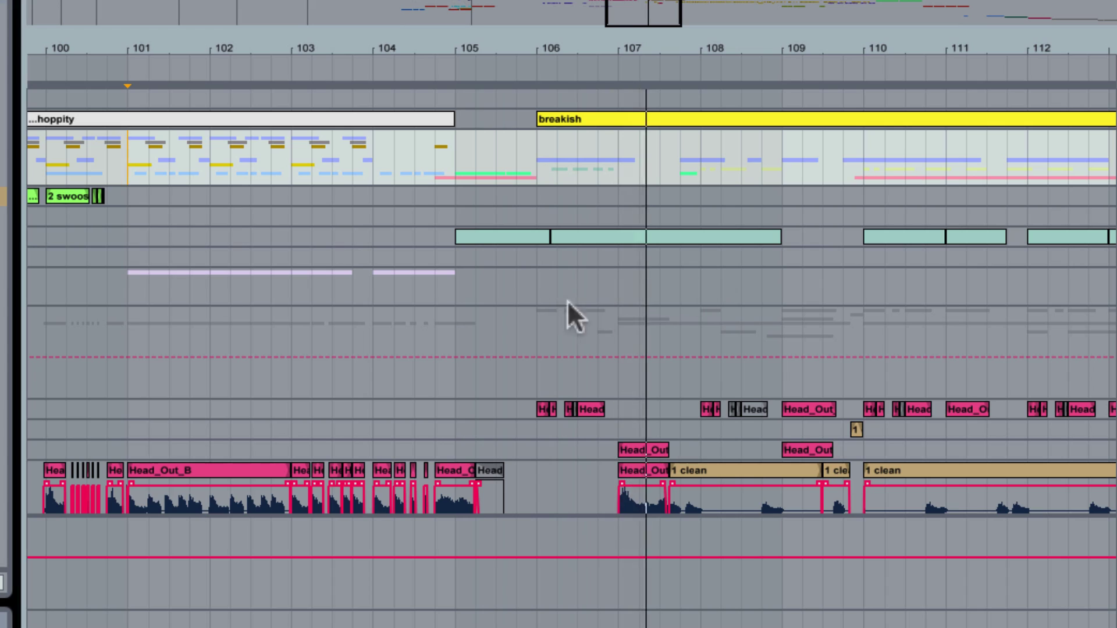
Step: Set the insert marker at bar 106 and add an audio track named whoosh! below scratv!, with Resampling as its input
{"action": "left_click", "coordinate": [539, 288]}
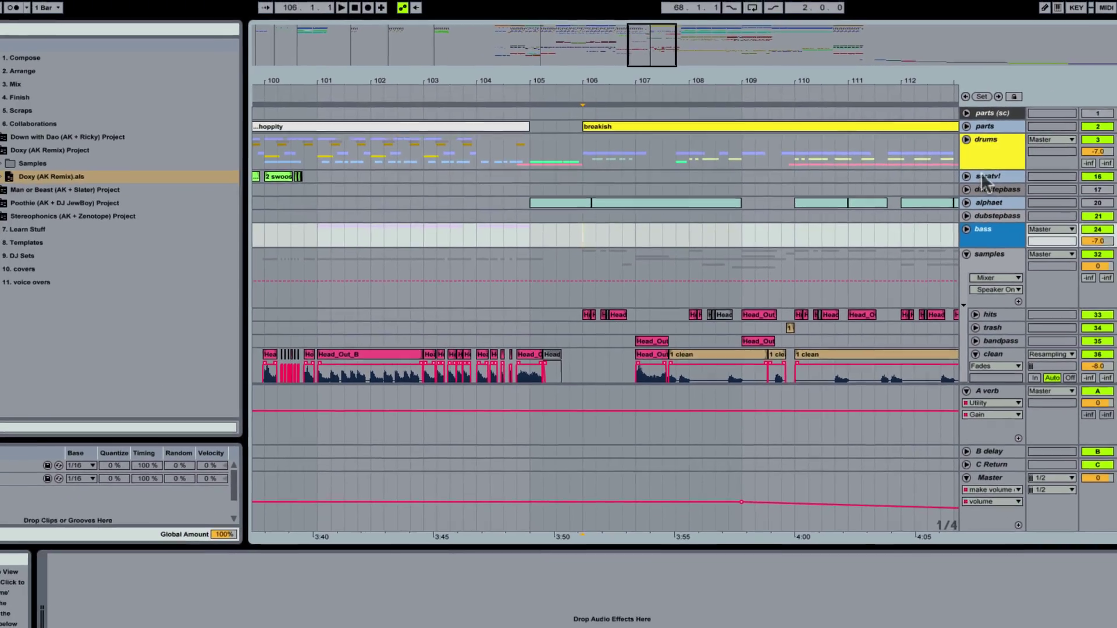
{"action": "left_click", "coordinate": [1113, 192]}
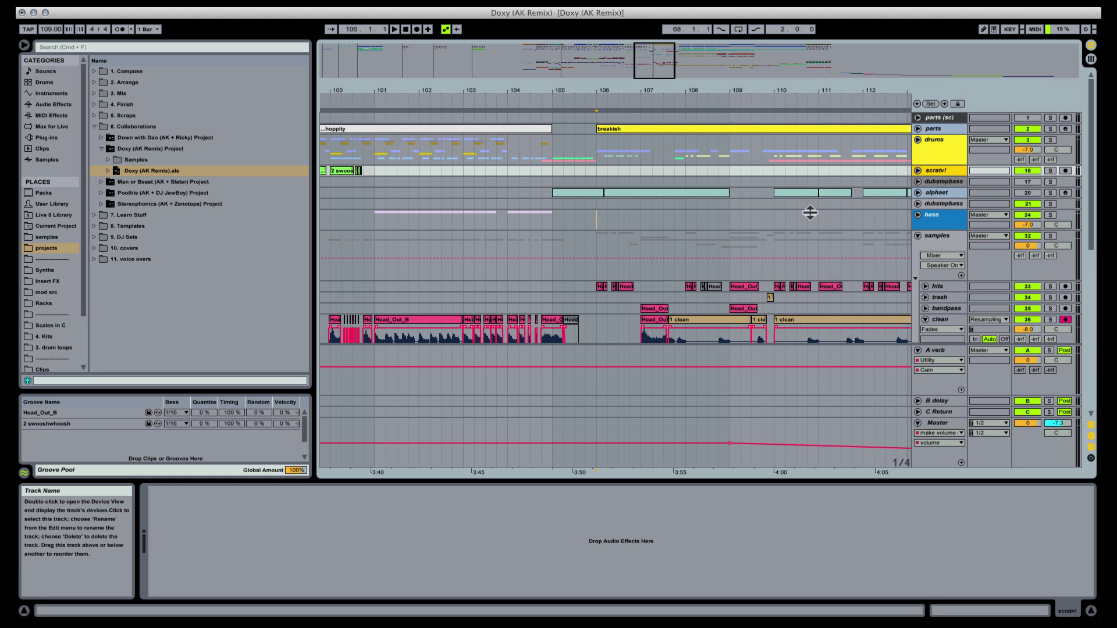
{"action": "key", "text": "super+t"}
{"action": "key", "text": "super+r"}
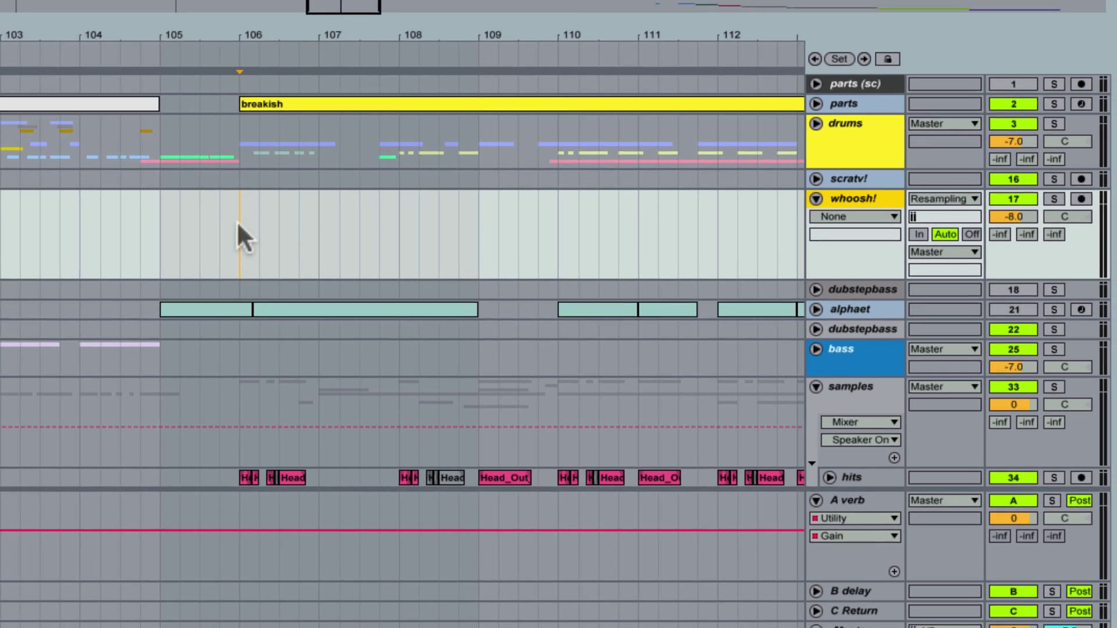
Step: Record the resampled output onto the whoosh! track from bar 106 to bar 110, and solo the track
{"action": "key", "text": "Return"}
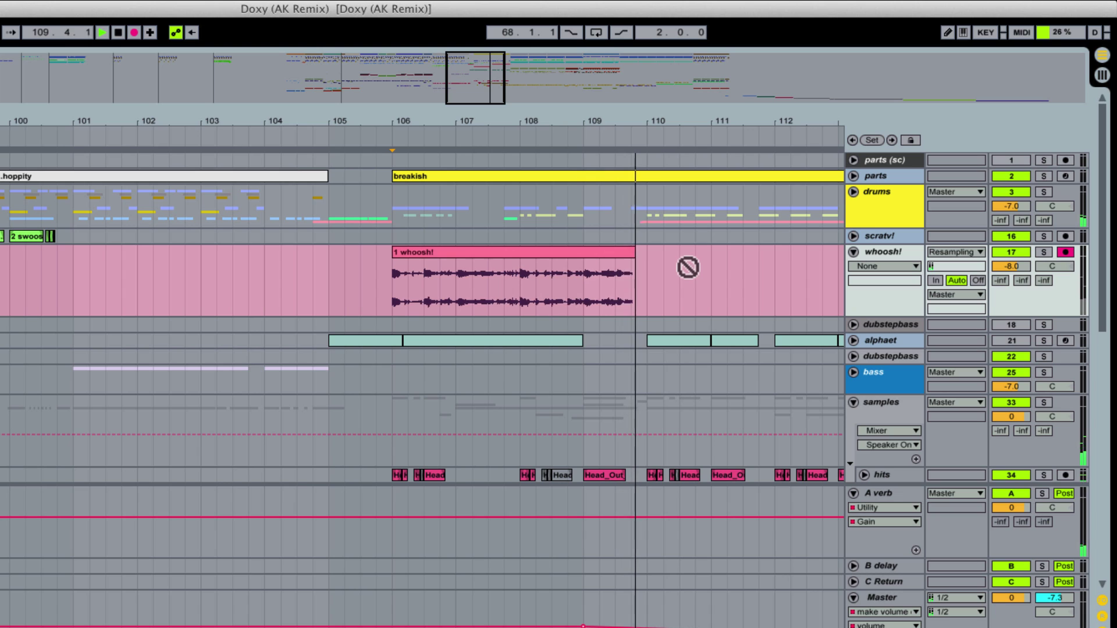
{"action": "key", "text": "space"}
{"action": "left_click", "coordinate": [646, 254]}
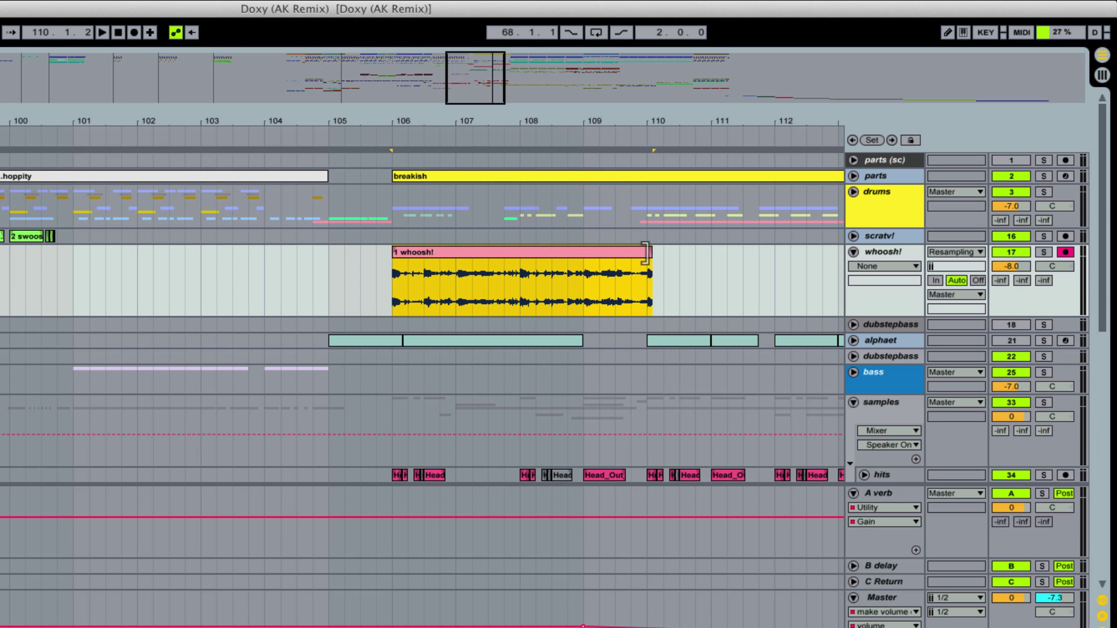
{"action": "left_click", "coordinate": [899, 249]}
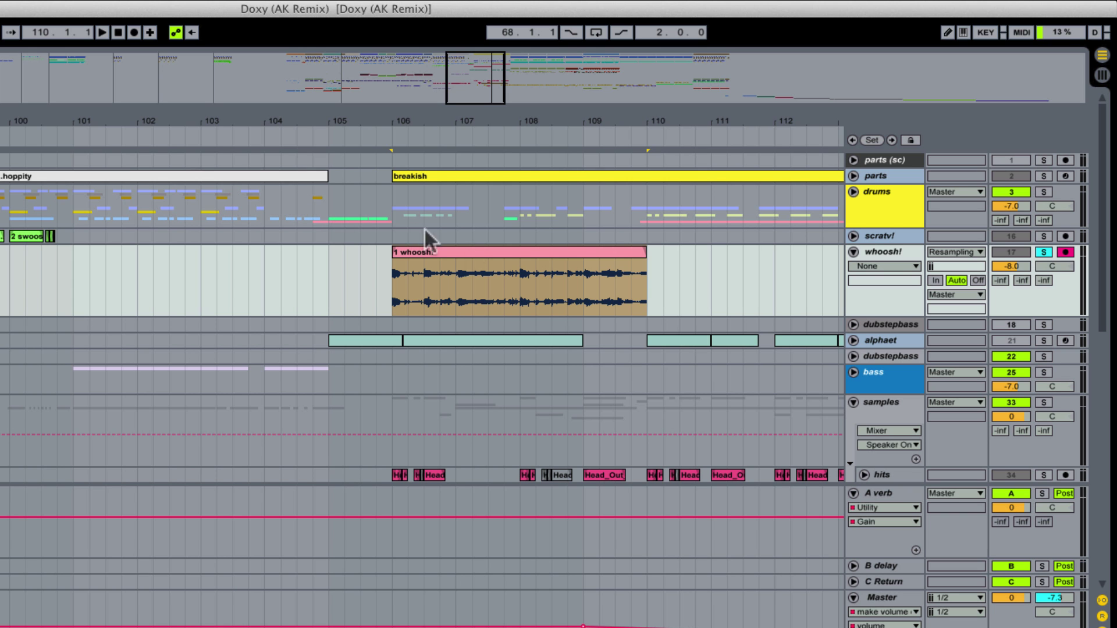
Step: Reverse the recorded whoosh! clip and play it back to check the reversed audio
{"action": "left_click", "coordinate": [469, 249]}
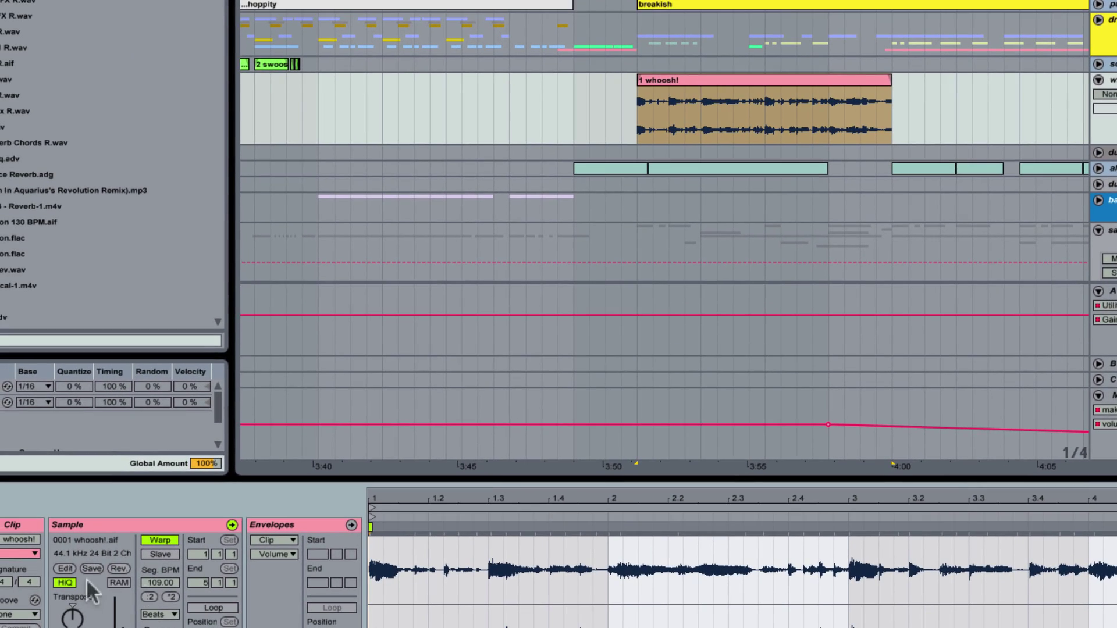
{"action": "left_click", "coordinate": [118, 569]}
{"action": "key", "text": "space"}
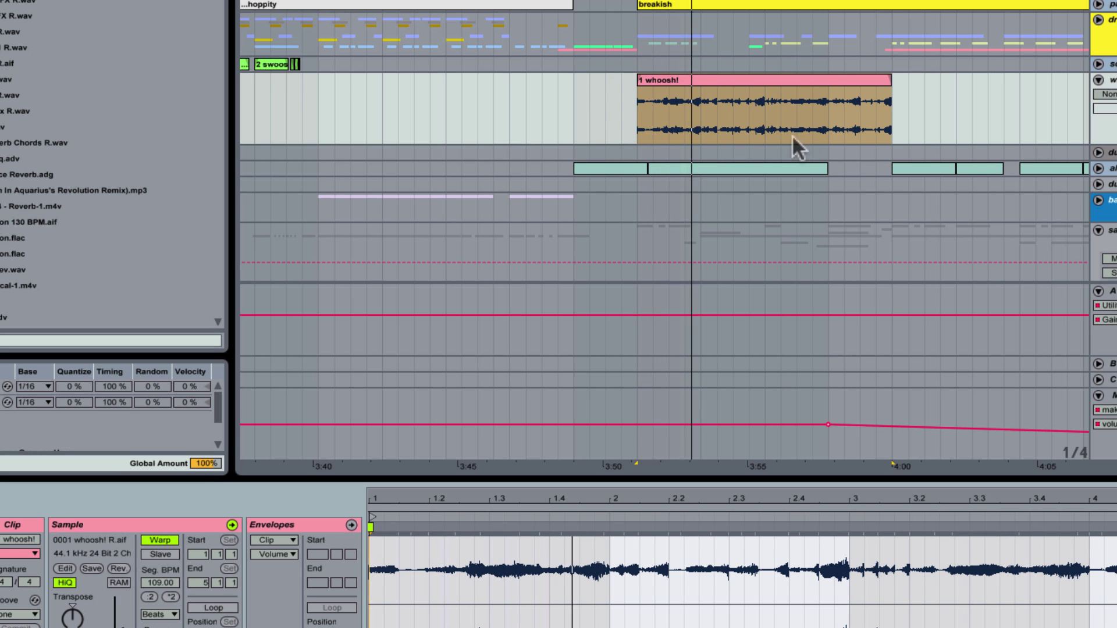
{"action": "key", "text": "space"}
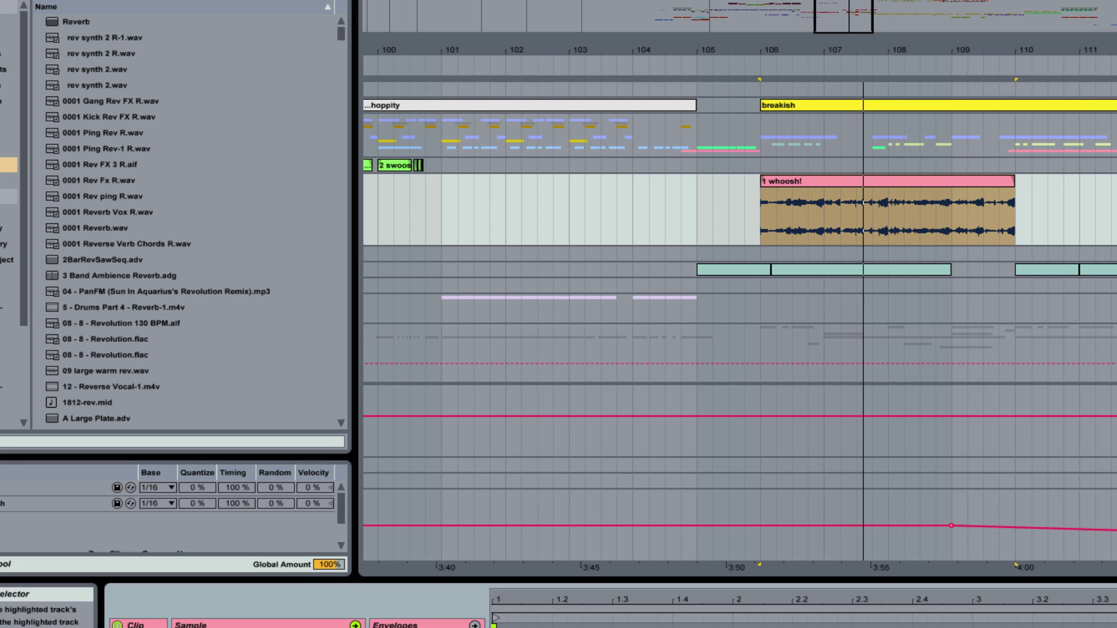
Step: Add a Reverb effect to the whoosh! track and start playing the reversed clip through it
{"action": "key", "text": "shift+Tab"}
{"action": "left_click", "coordinate": [98, 25]}
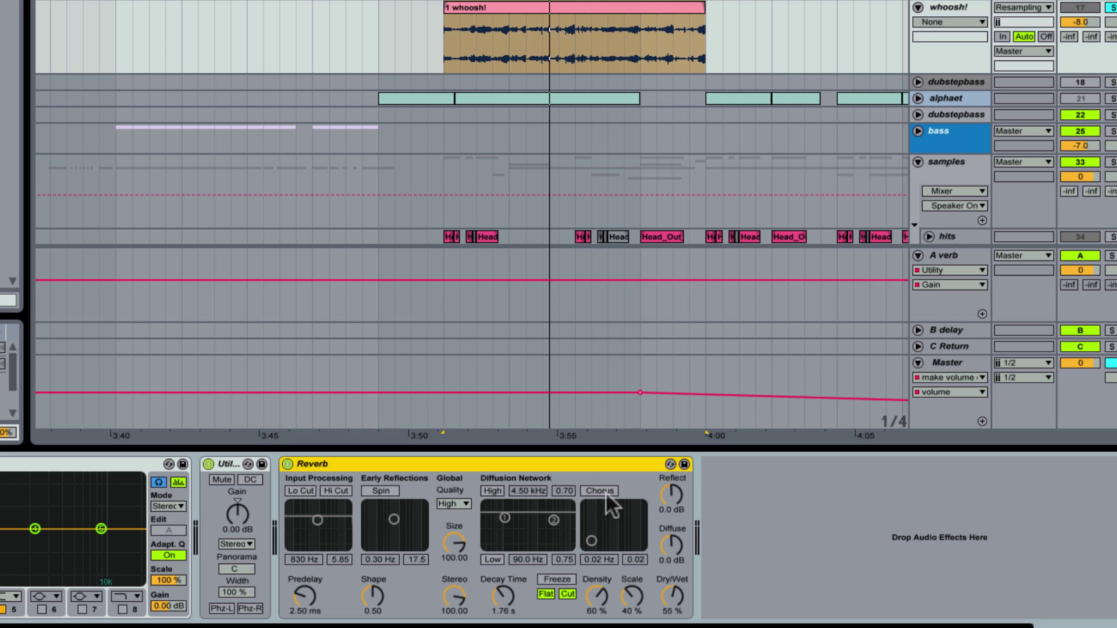
{"action": "key", "text": "space"}
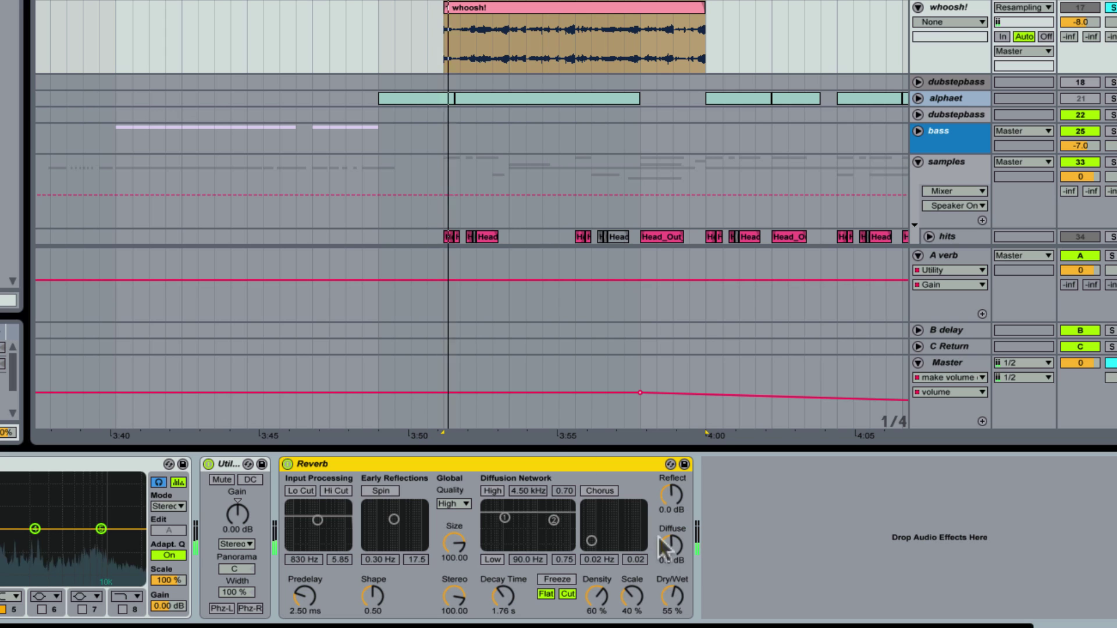
Step: Set the Reverb's Dry/Wet to 100 %, Decay Time to about 5.66 s and Reflect to 3.9 dB, and enable Lo Cut
{"action": "left_click_drag", "start_coordinate": [672, 599], "coordinate": [672, 541]}
{"action": "left_click_drag", "start_coordinate": [506, 603], "coordinate": [505, 562]}
{"action": "left_click_drag", "start_coordinate": [672, 498], "coordinate": [672, 489]}
{"action": "left_click", "coordinate": [300, 492]}
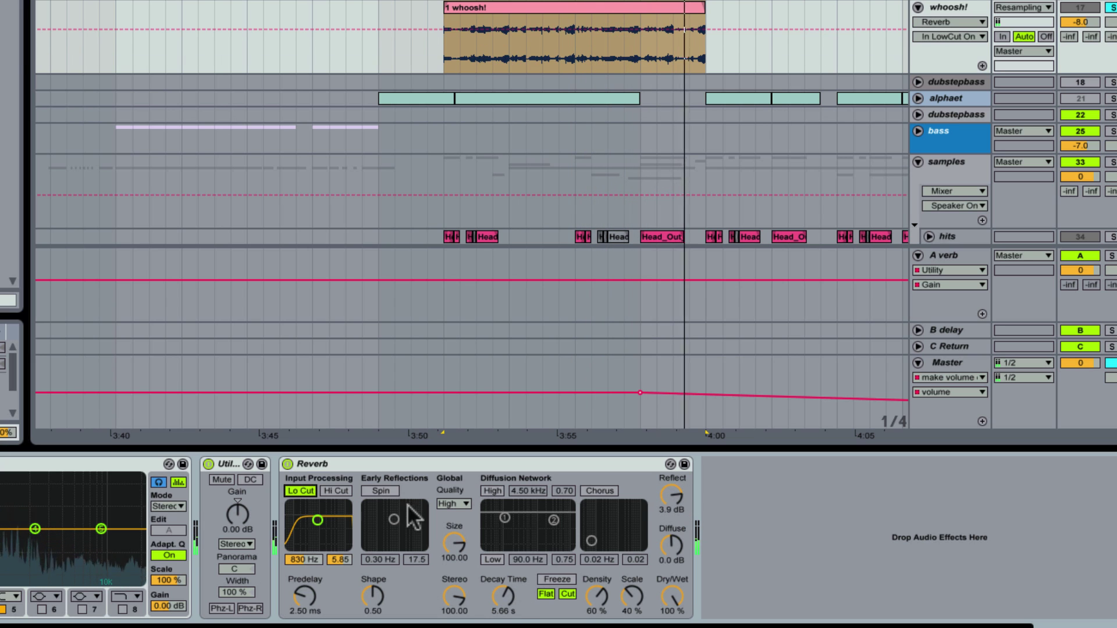
Step: Enable the Reverb's Spin at 0.44 Hz and 15.9, with Decay Time 5.96 s, Predelay 9.18 ms and Shape 0.26
{"action": "left_click", "coordinate": [381, 490]}
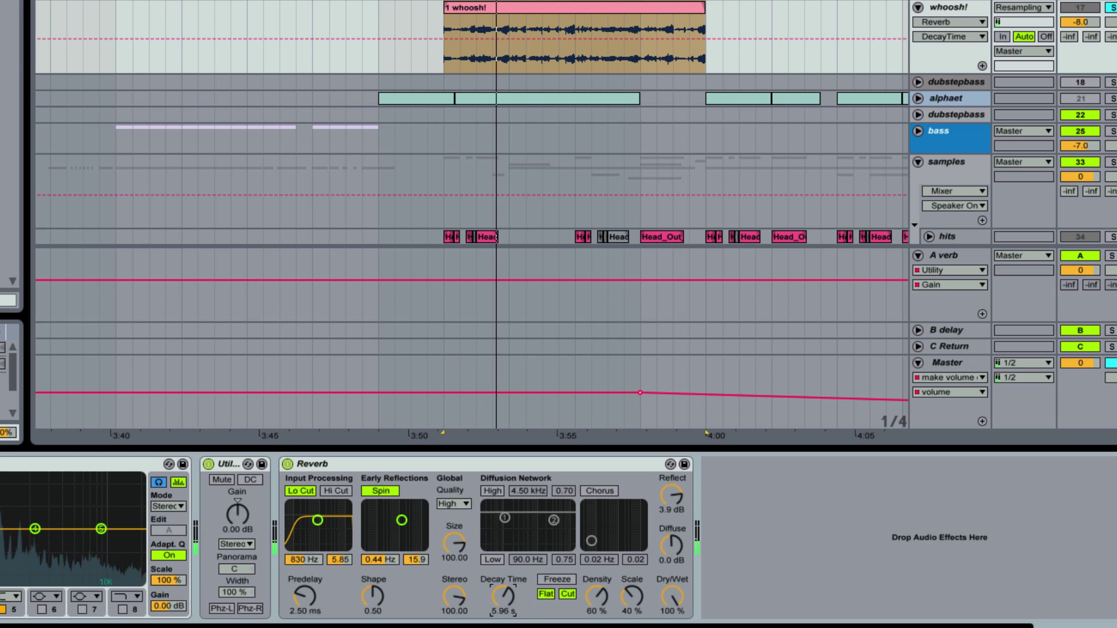
{"action": "left_click", "coordinate": [304, 596]}
{"action": "left_click_drag", "start_coordinate": [312, 591], "coordinate": [312, 566]}
{"action": "left_click_drag", "start_coordinate": [371, 594], "coordinate": [372, 621]}
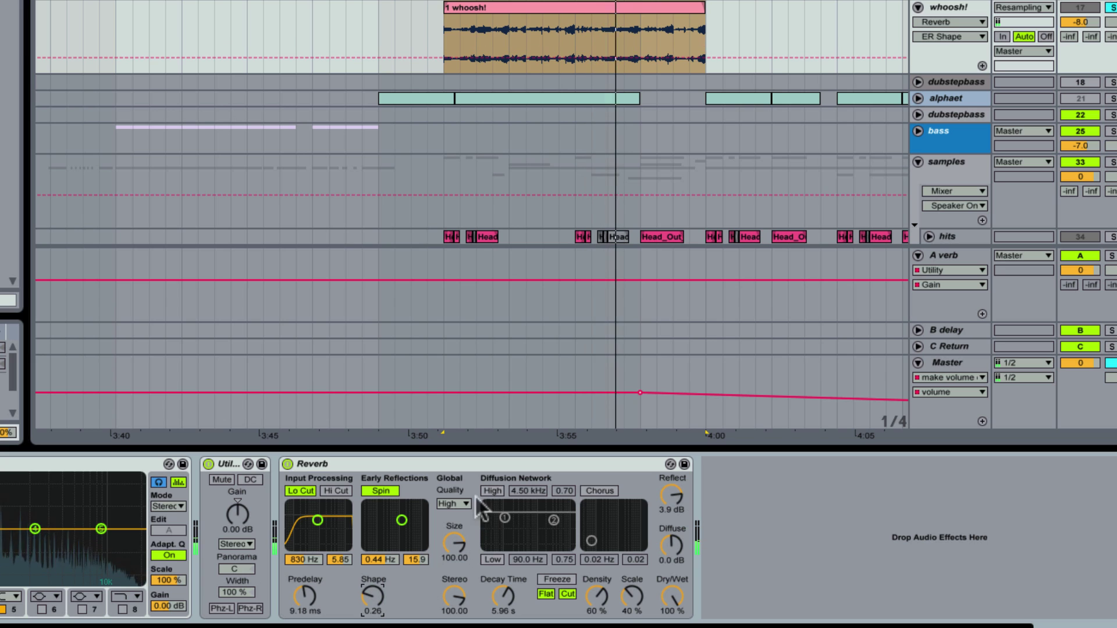
Step: Enable the Reverb's Chorus at 0.11 Hz with an amount of 0.29, and set Scale to 62 %
{"action": "left_click", "coordinate": [448, 542]}
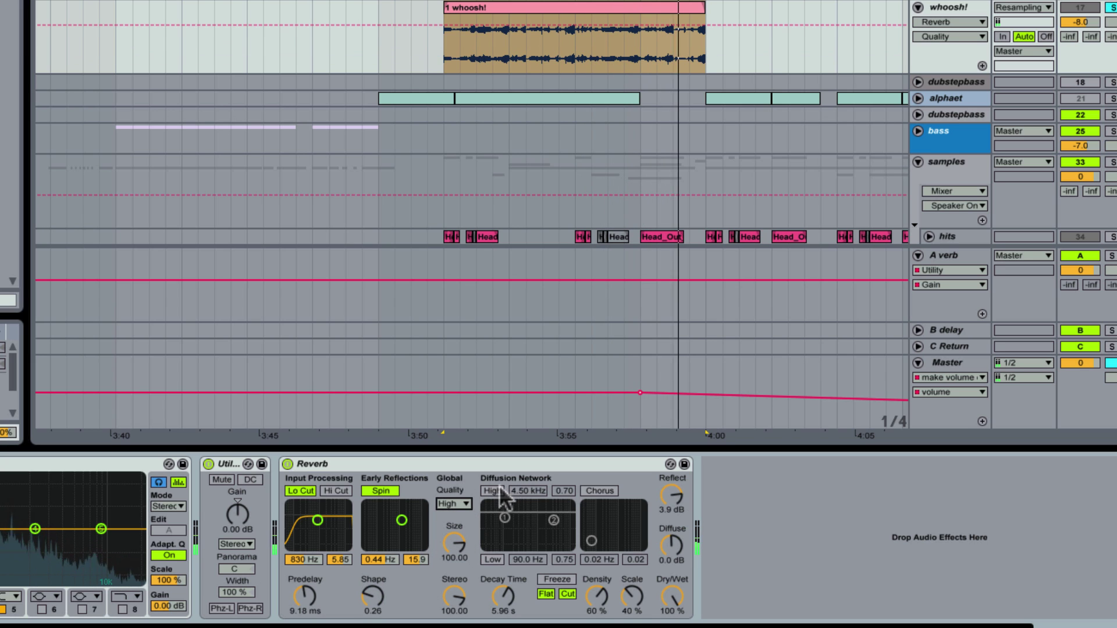
{"action": "left_click", "coordinate": [600, 490]}
{"action": "left_click_drag", "start_coordinate": [591, 541], "coordinate": [606, 522]}
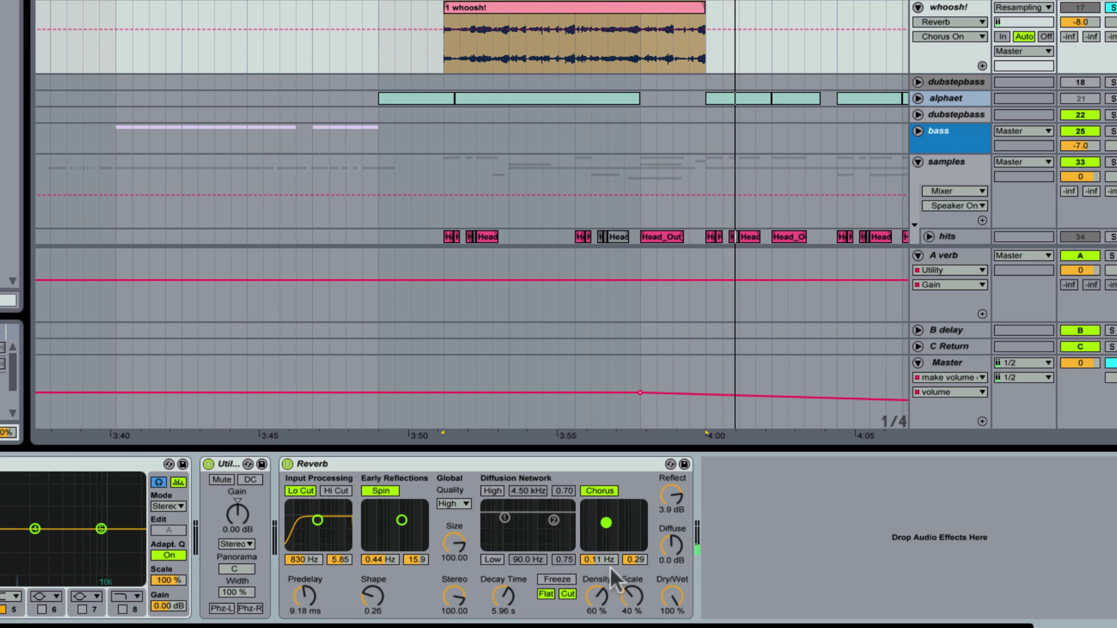
{"action": "left_click_drag", "start_coordinate": [640, 605], "coordinate": [640, 592]}
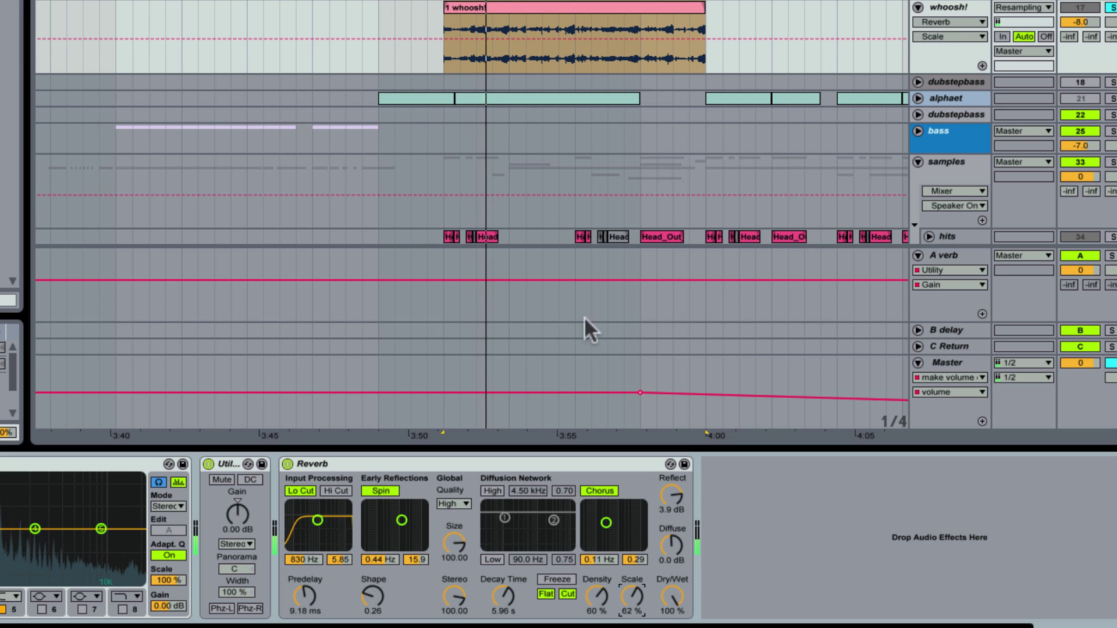
Step: Freeze the whoosh! track and flatten it to render the reverb into audio
{"action": "right_click", "coordinate": [948, 8]}
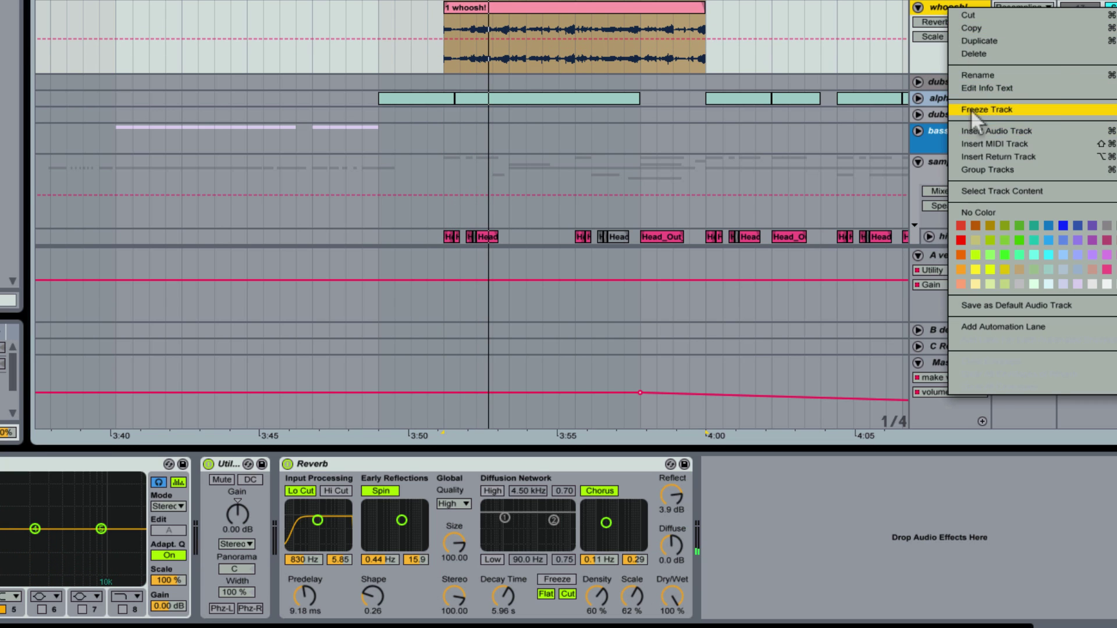
{"action": "left_click", "coordinate": [989, 107]}
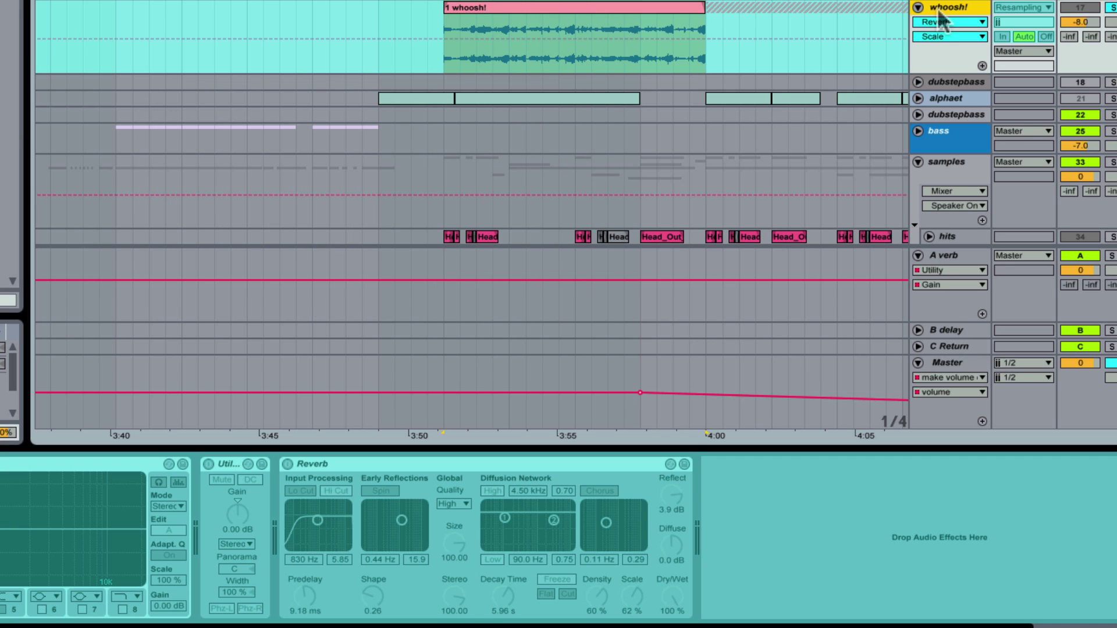
{"action": "right_click", "coordinate": [939, 15]}
{"action": "left_click", "coordinate": [963, 139]}
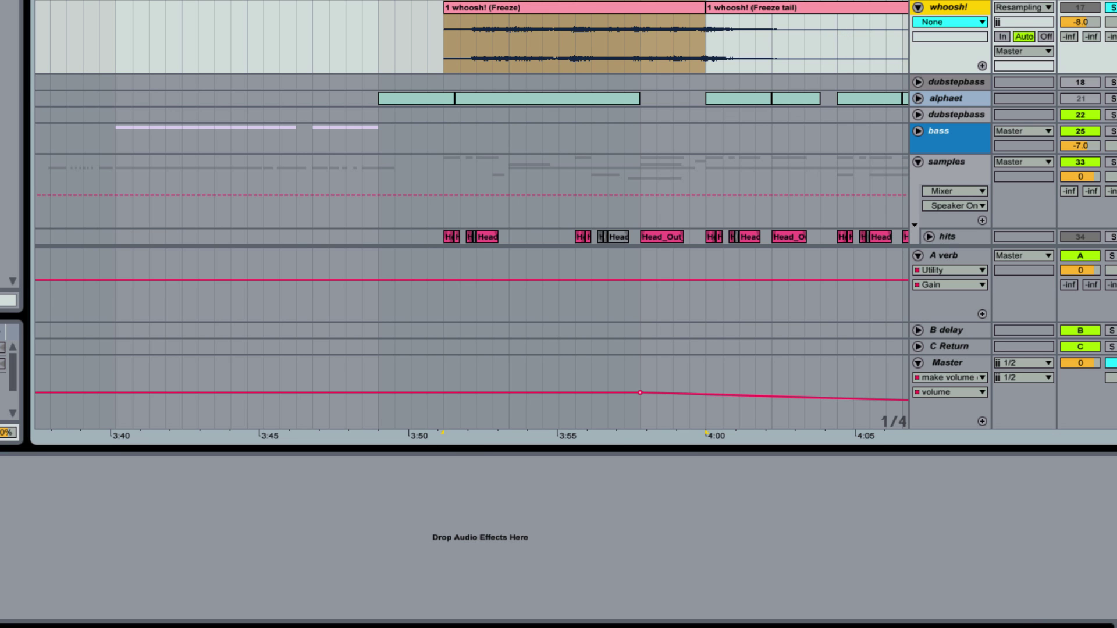
Step: Consolidate the whoosh! freeze clip with its freeze tail and reverse the combined clip
{"action": "left_click_drag", "start_coordinate": [663, 0], "coordinate": [748, 14]}
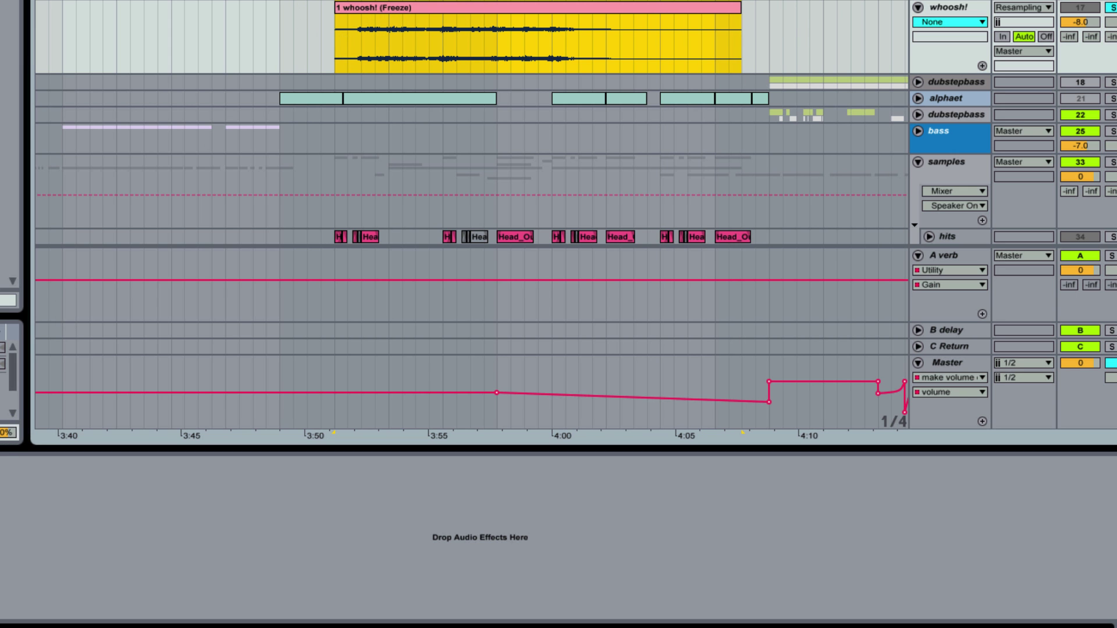
{"action": "key", "text": "shift+Tab"}
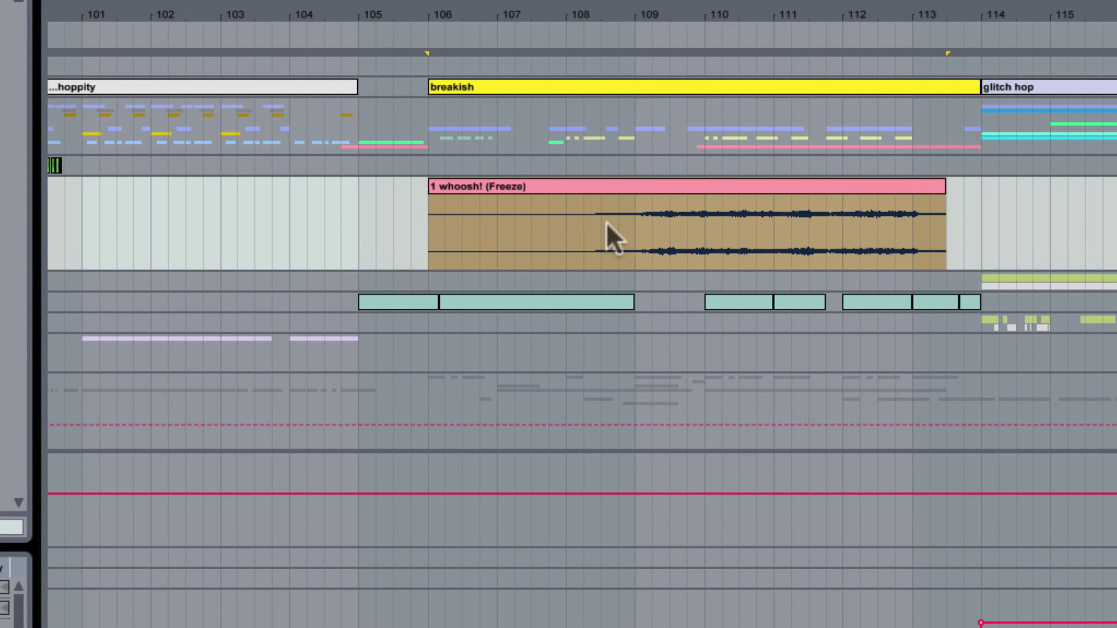
Step: Play the reversed whoosh! clip from bar 108 to hear the reverb swell build
{"action": "left_click", "coordinate": [793, 234]}
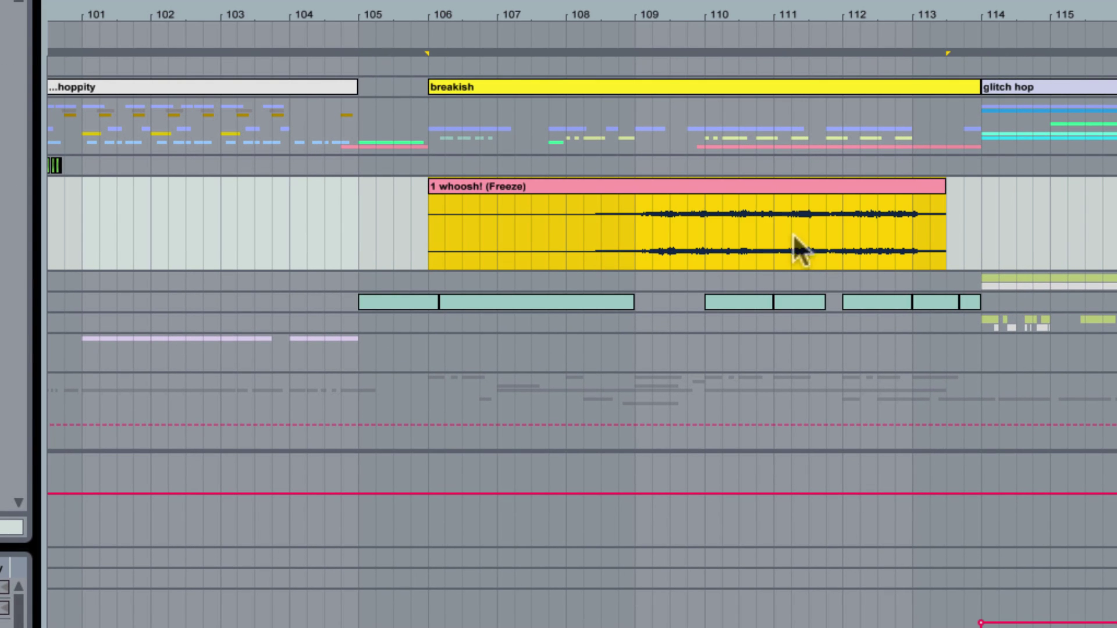
{"action": "left_click", "coordinate": [556, 229]}
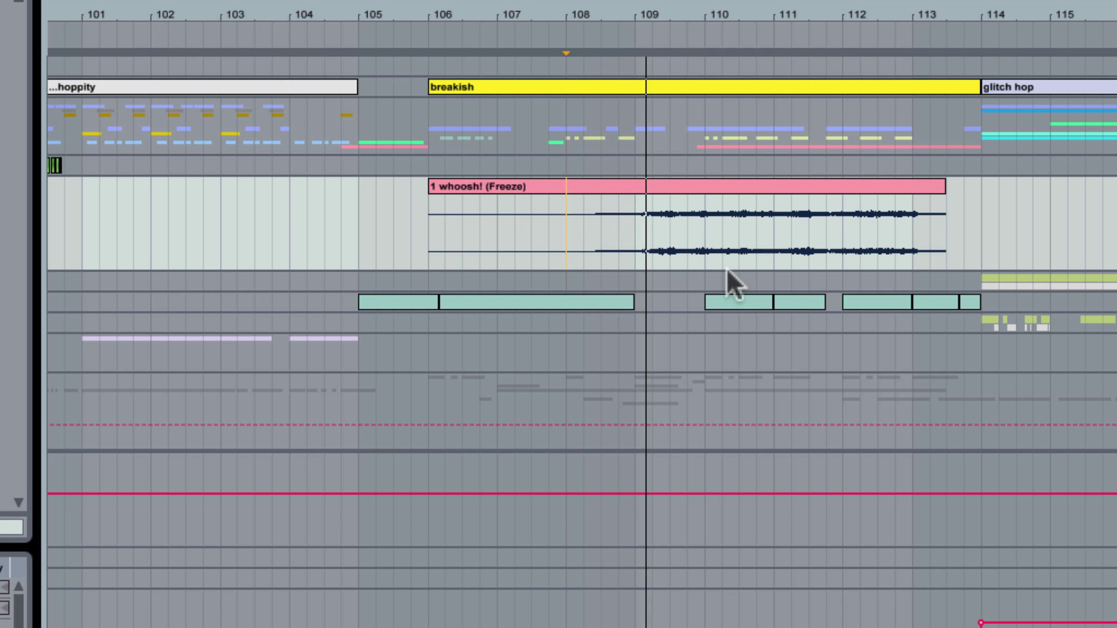
{"action": "left_click", "coordinate": [670, 230]}
Step: Move the whoosh! clip earlier so it ends at bar 110, and play it from just before bar 105
{"action": "left_click_drag", "start_coordinate": [600, 186], "coordinate": [440, 186]}
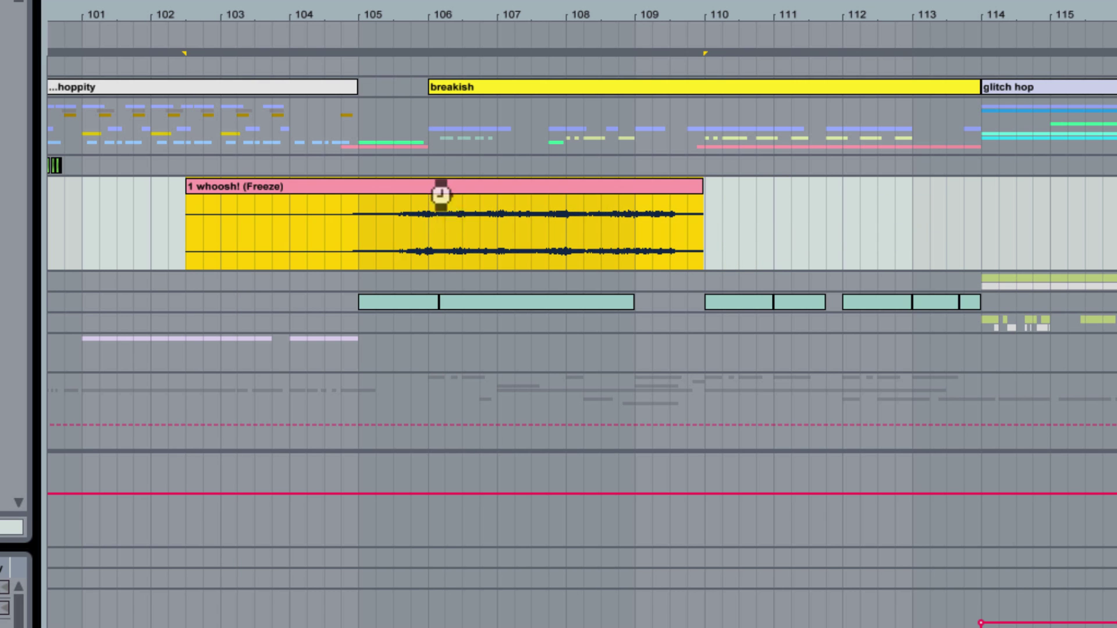
{"action": "left_click", "coordinate": [361, 233]}
{"action": "key", "text": "space"}
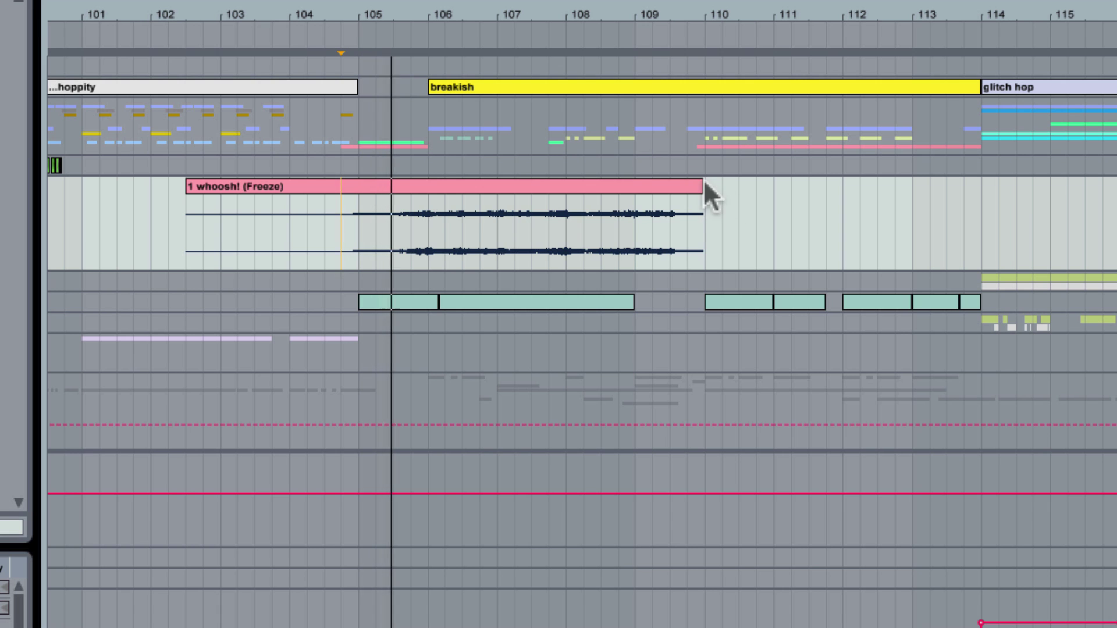
Step: Trim the end of the whoosh! clip to bar 106, where breakish begins, and play it from bar 103
{"action": "left_click_drag", "start_coordinate": [480, 187], "coordinate": [429, 186]}
{"action": "left_click", "coordinate": [235, 217]}
{"action": "key", "text": "space"}
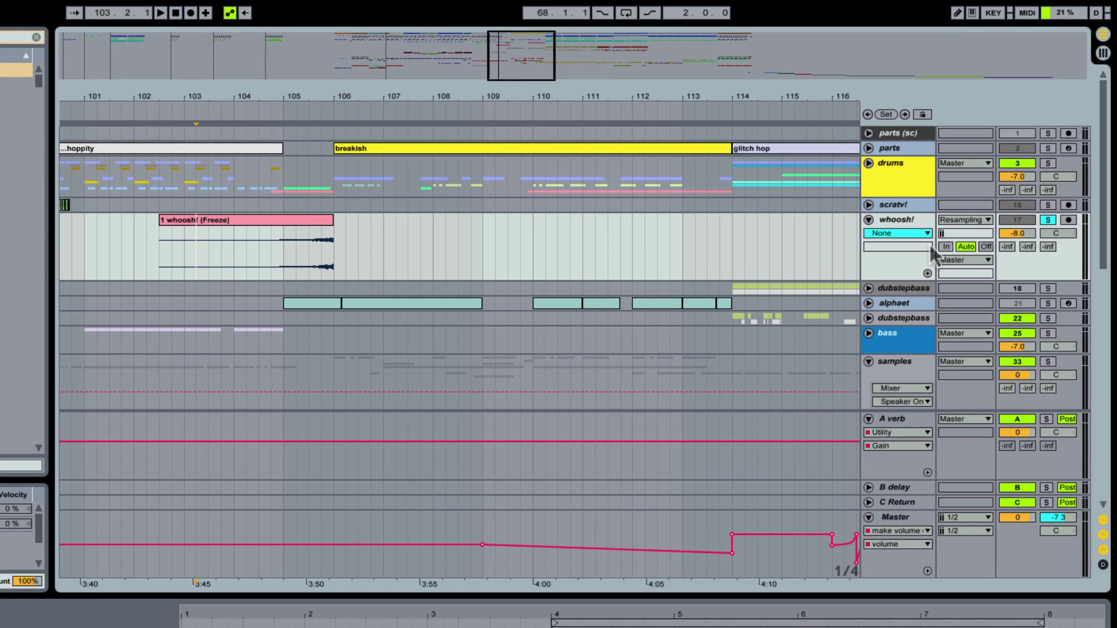
Step: Unsolo the whoosh! track and play the full mix from bar 101 through the transition into breakish
{"action": "left_click", "coordinate": [1048, 220]}
{"action": "left_click", "coordinate": [84, 228]}
{"action": "key", "text": "space"}
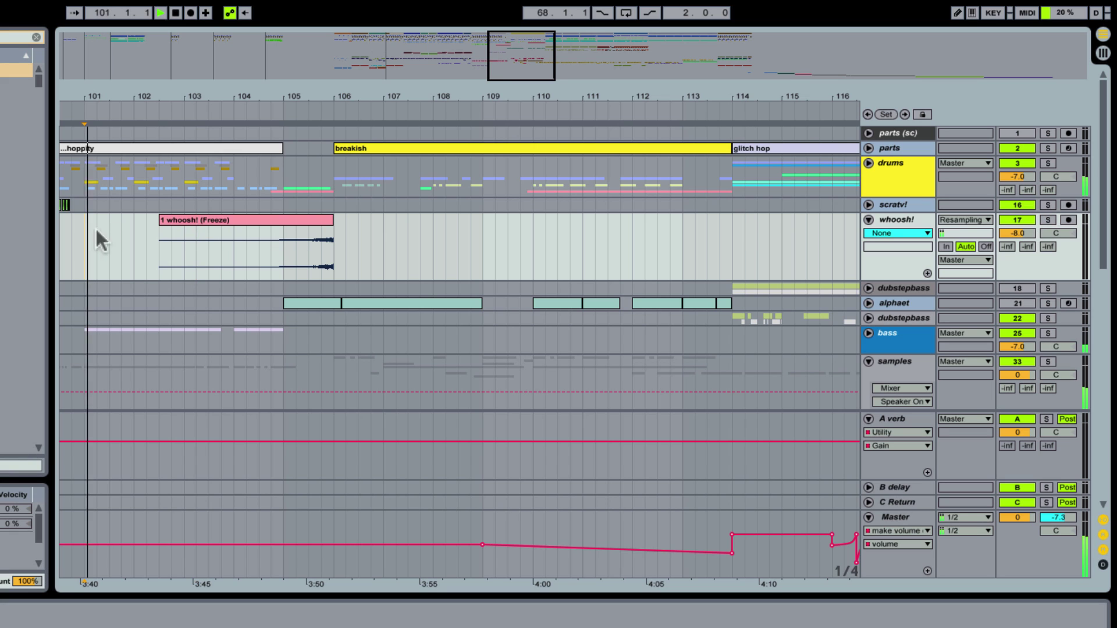
{"action": "left_click", "coordinate": [273, 220]}
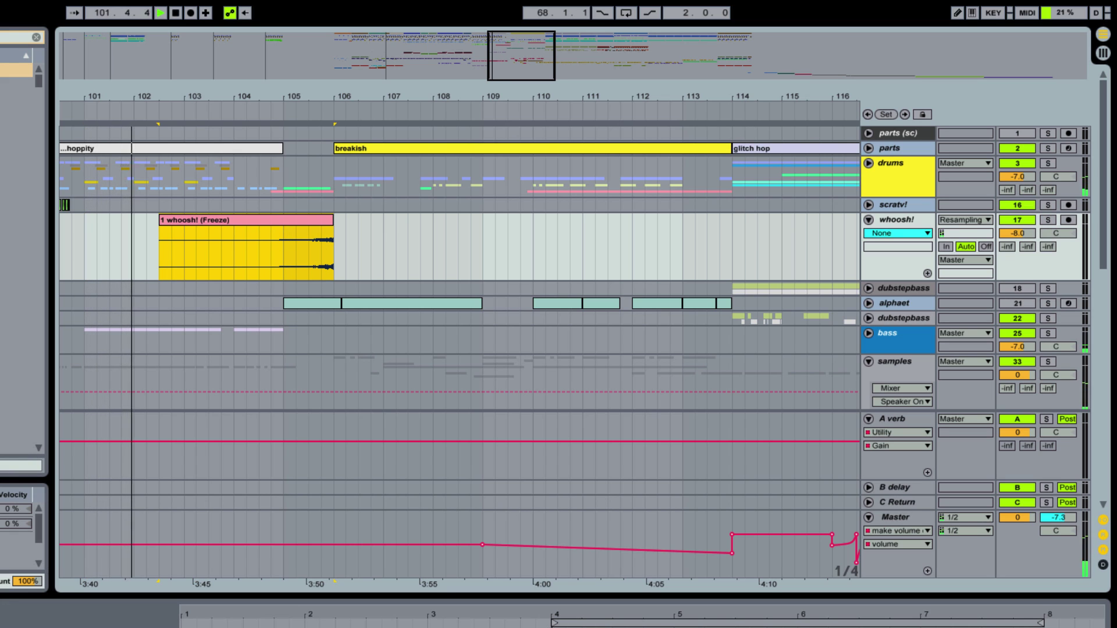
{"action": "left_click", "coordinate": [309, 625]}
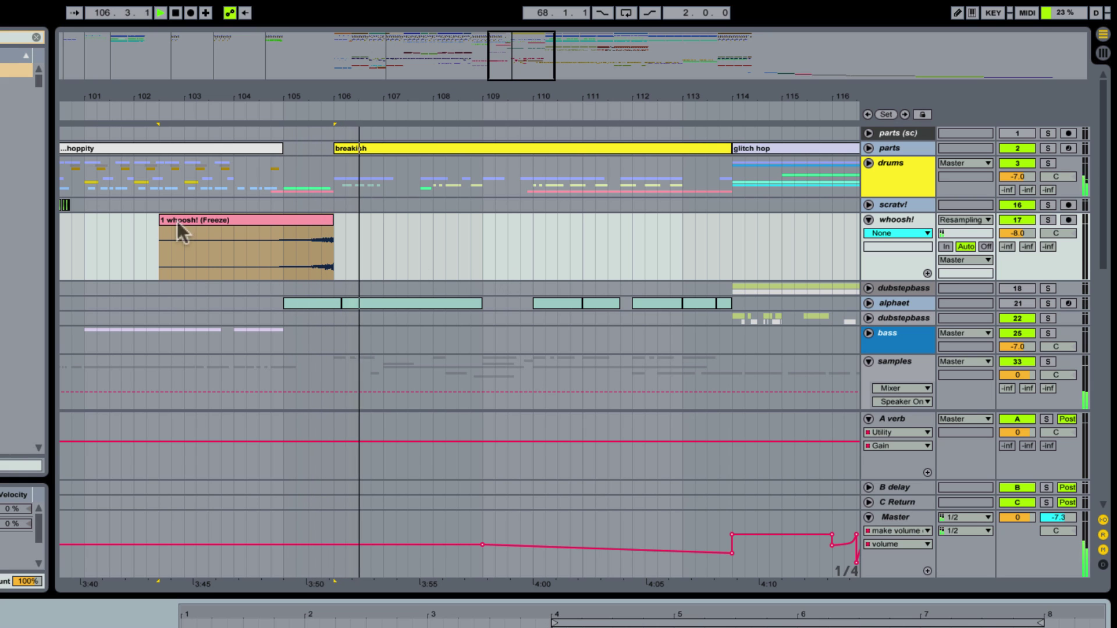
Step: Trim the start of the whoosh! clip to just after bar 104 and raise the track's volume slightly
{"action": "left_click_drag", "start_coordinate": [157, 220], "coordinate": [247, 235]}
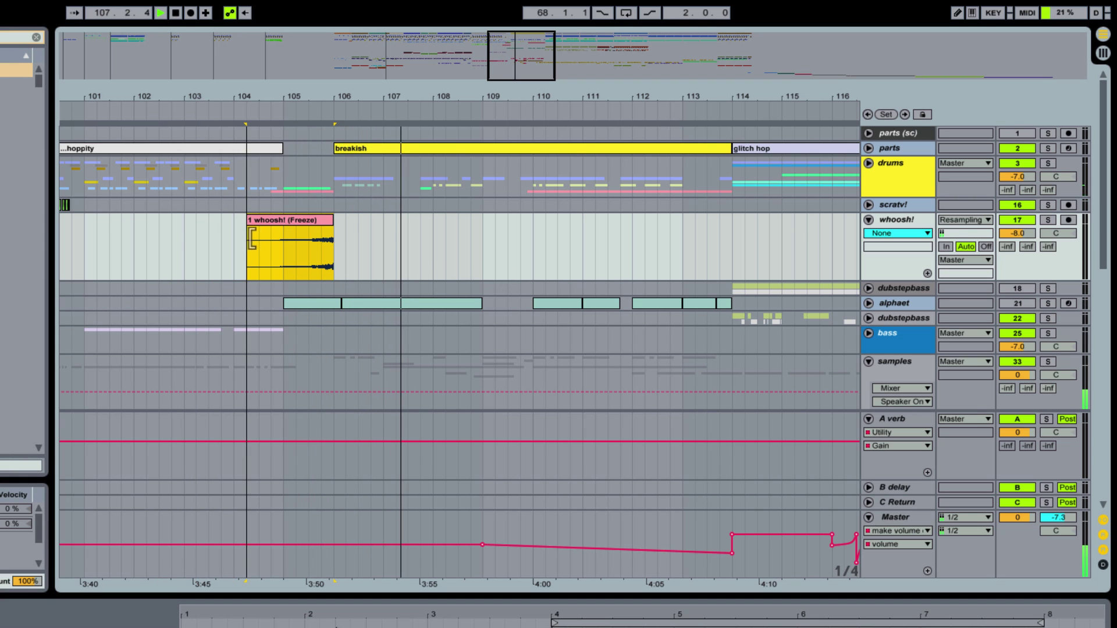
{"action": "left_click_drag", "start_coordinate": [1009, 234], "coordinate": [1009, 227]}
Step: Play the glitch hopper set from bar 10, inspect the track levels in Session View, and return to the arrangement
{"action": "key", "text": "space"}
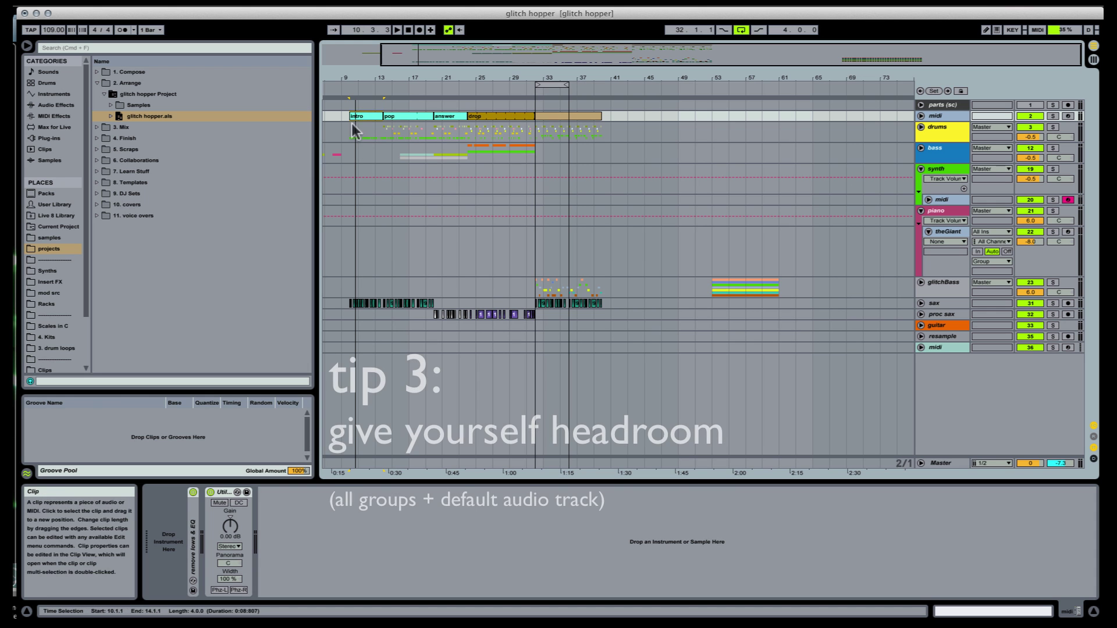
{"action": "key", "text": "space"}
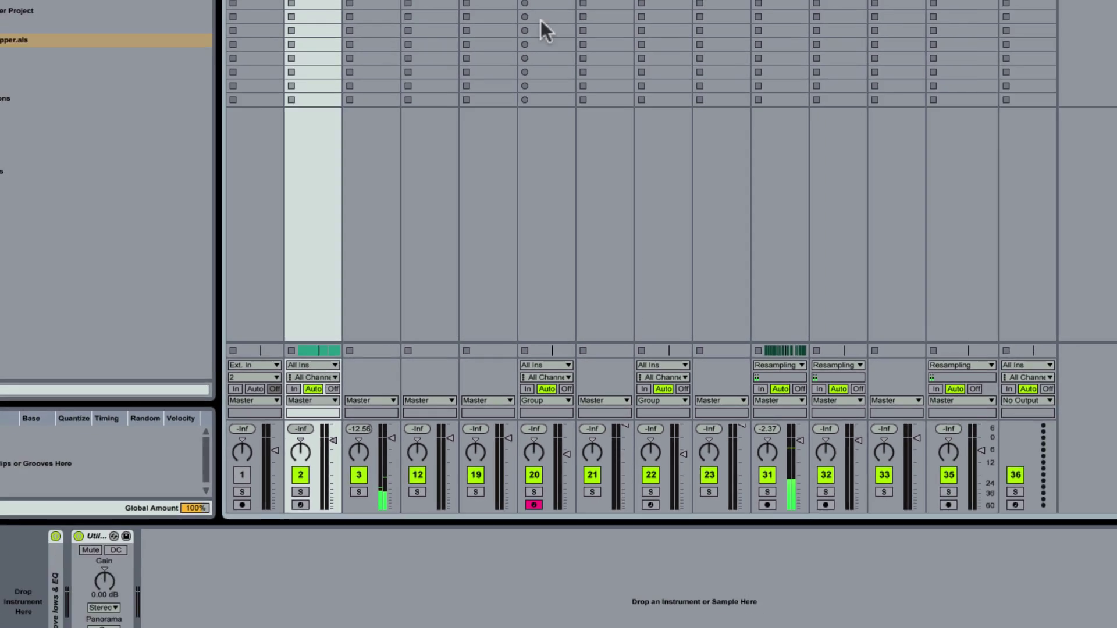
{"action": "key", "text": "Tab"}
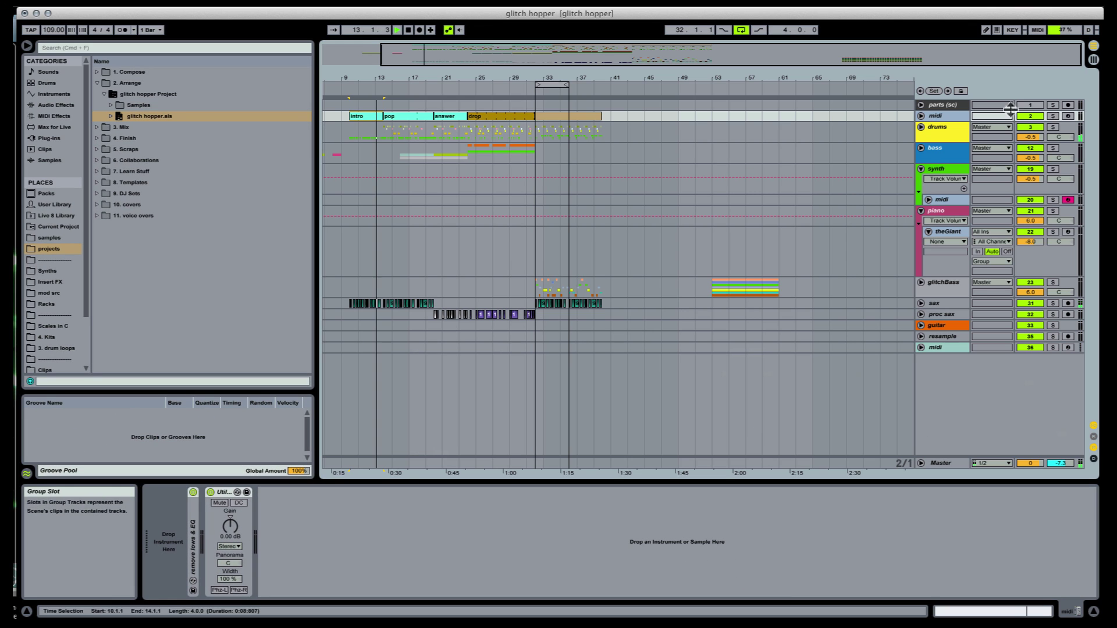
Step: Select all tracks from drums to resample and lower their group volumes together, setting drums, bass and synth to -8.5 and piano and glitchBass to -2.0
{"action": "left_click", "coordinate": [950, 131]}
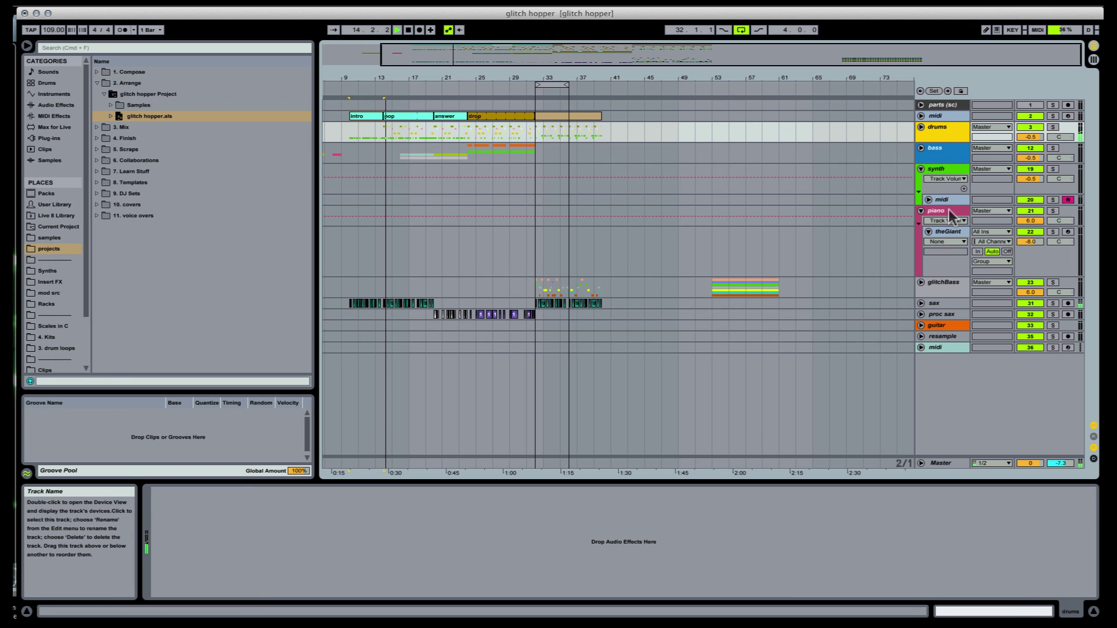
{"action": "left_click", "coordinate": [942, 336]}
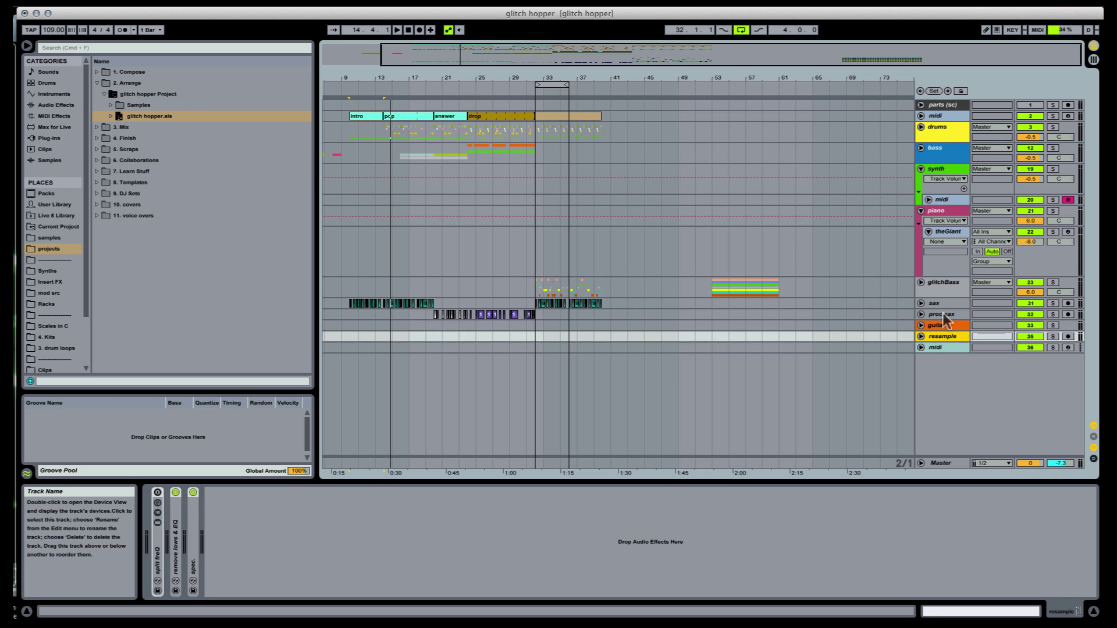
{"action": "left_click", "coordinate": [940, 132], "text": "shift"}
{"action": "left_click", "coordinate": [1035, 136]}
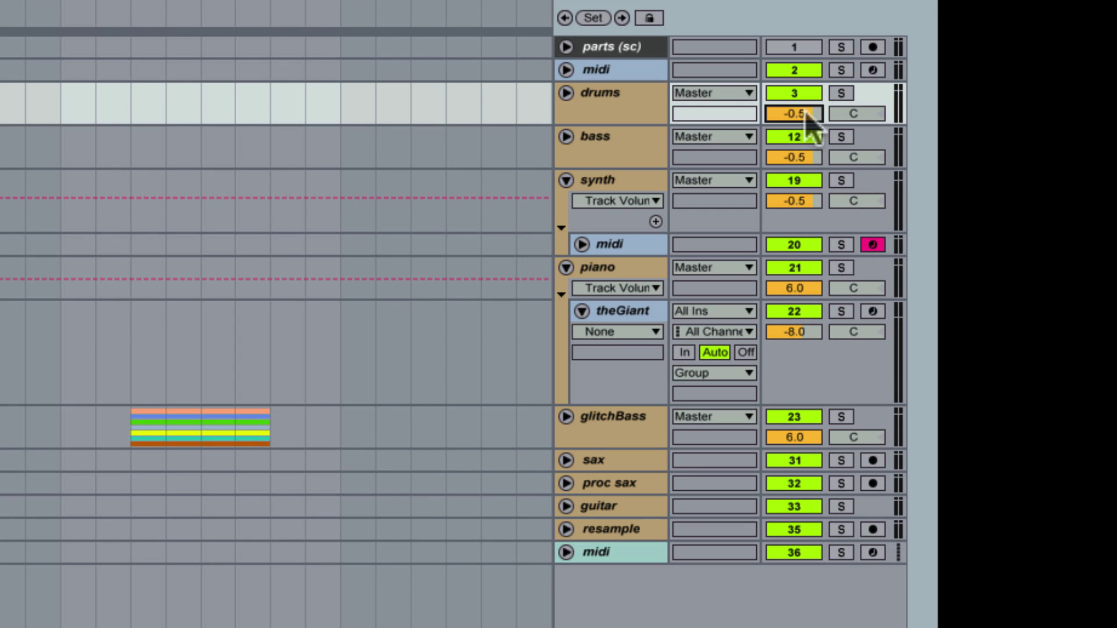
{"action": "key", "text": "Down"}
{"action": "key", "text": "Down"}
{"action": "key", "text": "Down"}
{"action": "key", "text": "Down"}
{"action": "key", "text": "Down"}
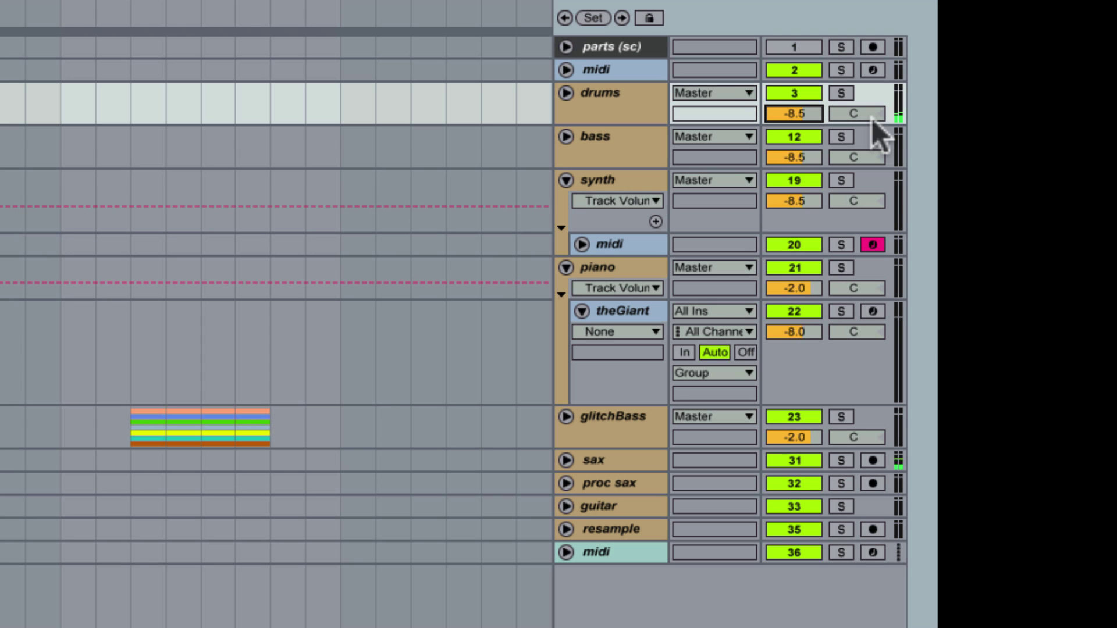
{"action": "left_click", "coordinate": [587, 110]}
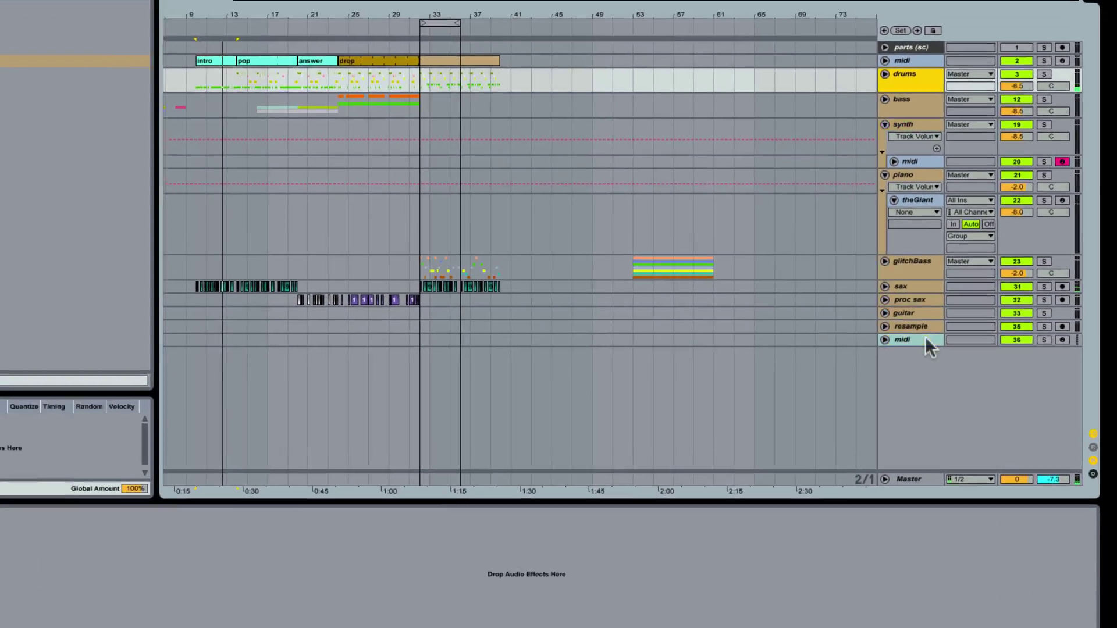
Step: Insert a new audio track below the last midi track and select its volume control
{"action": "left_click", "coordinate": [944, 348]}
{"action": "key", "text": "ctrl+t"}
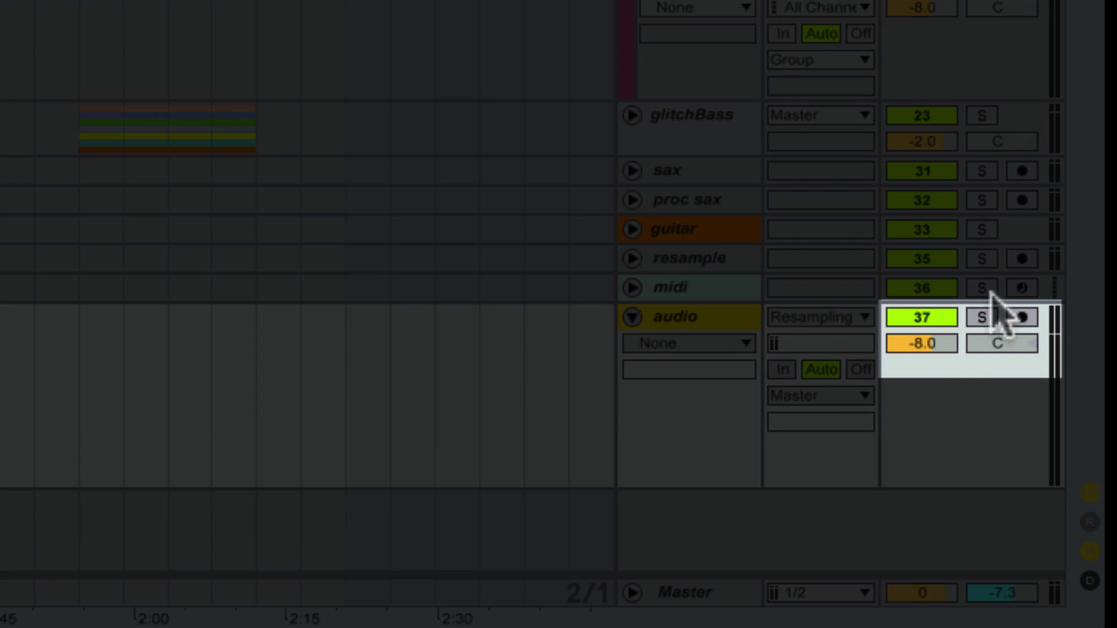
{"action": "left_click", "coordinate": [924, 343]}
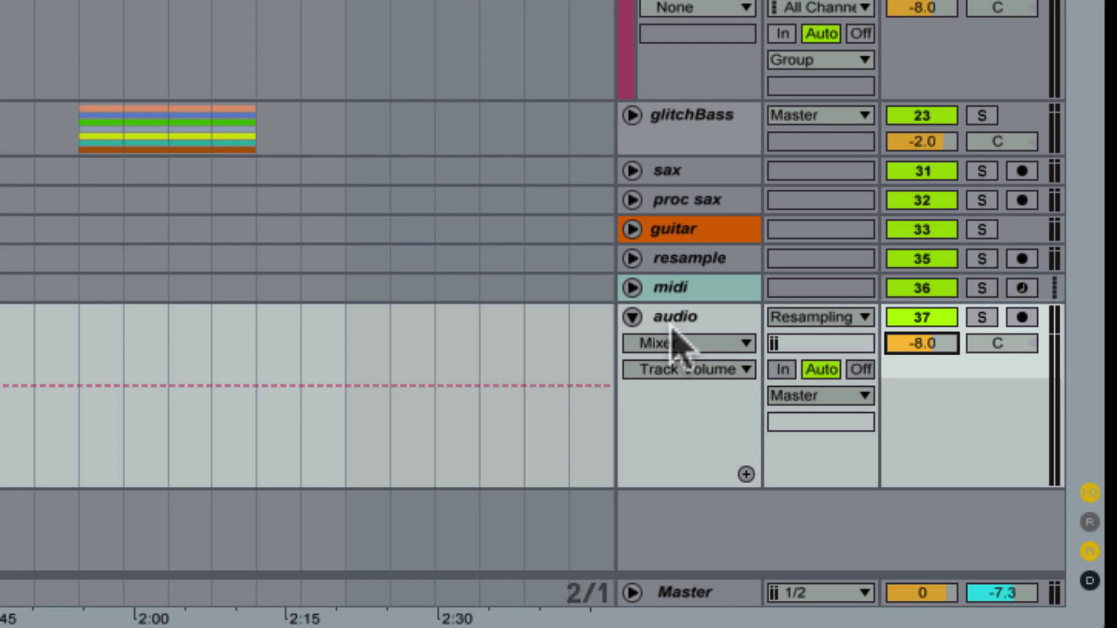
Step: Select the new audio track by its title and open its context options
{"action": "double_click", "coordinate": [675, 317]}
{"action": "right_click", "coordinate": [688, 65]}
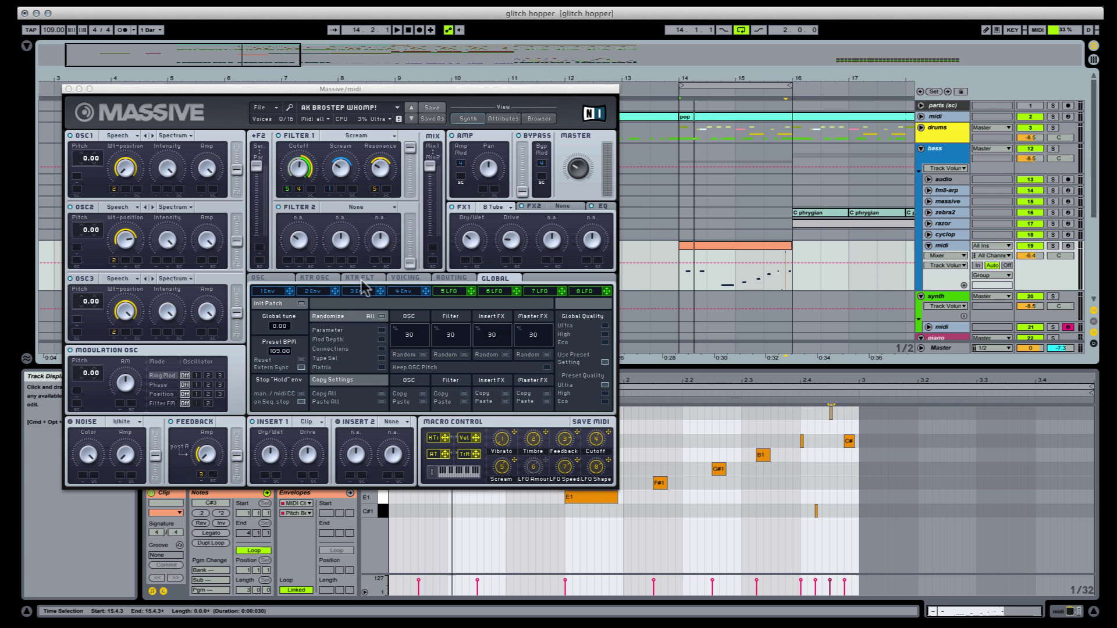
Step: Play the midi bass clip at bars 14 to 16, first with its track soloed and again with the solo off
{"action": "left_click", "coordinate": [736, 262]}
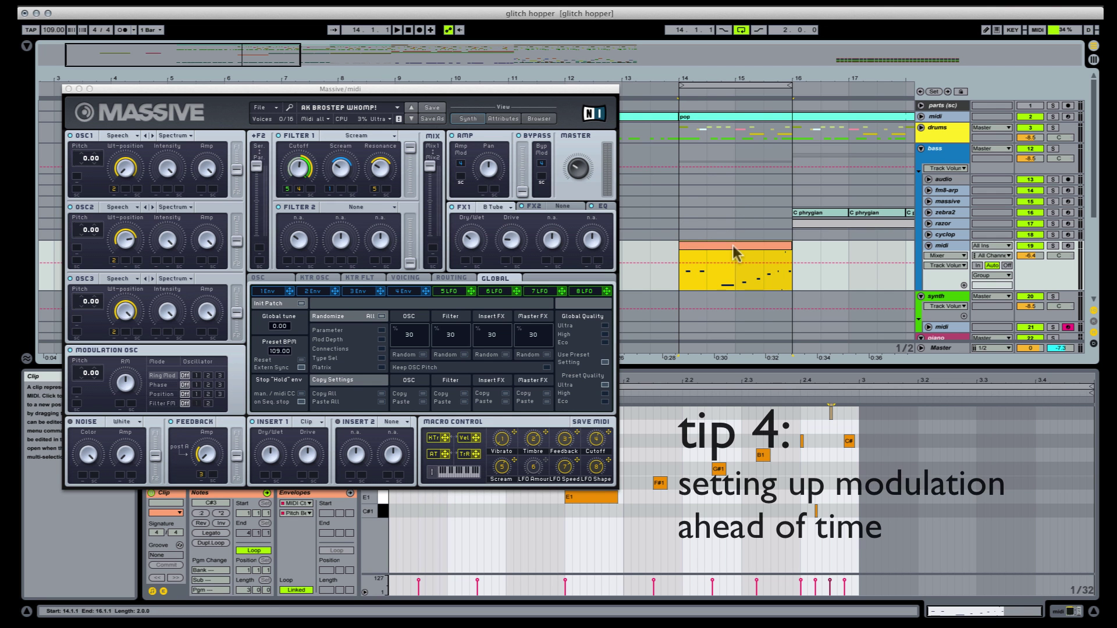
{"action": "left_click", "coordinate": [1053, 246]}
{"action": "key", "text": "space"}
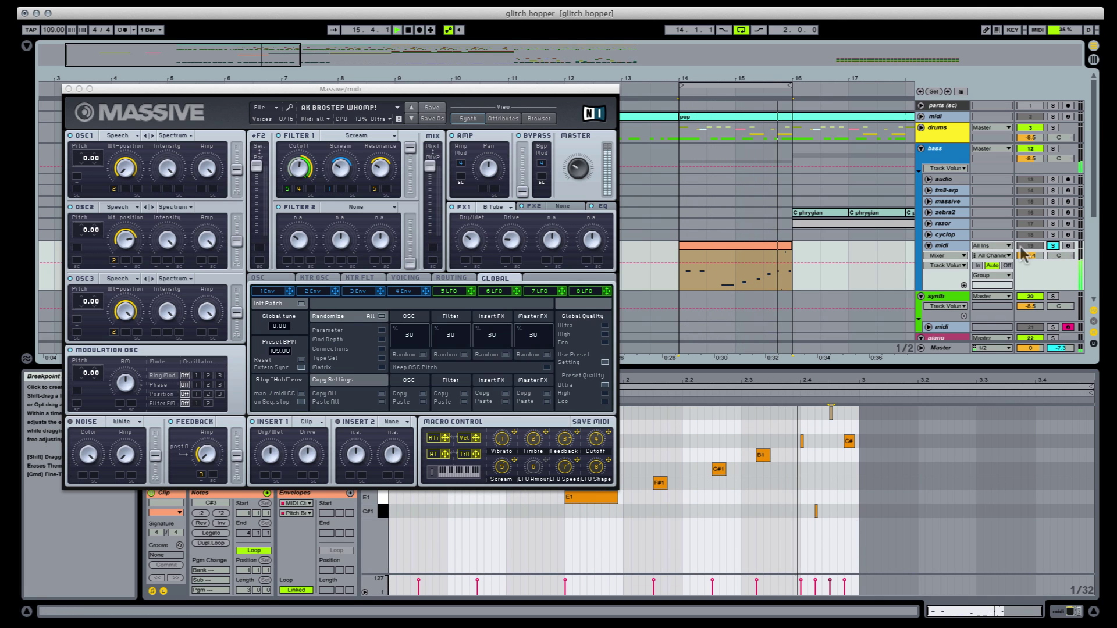
{"action": "key", "text": "space"}
{"action": "left_click", "coordinate": [1049, 246]}
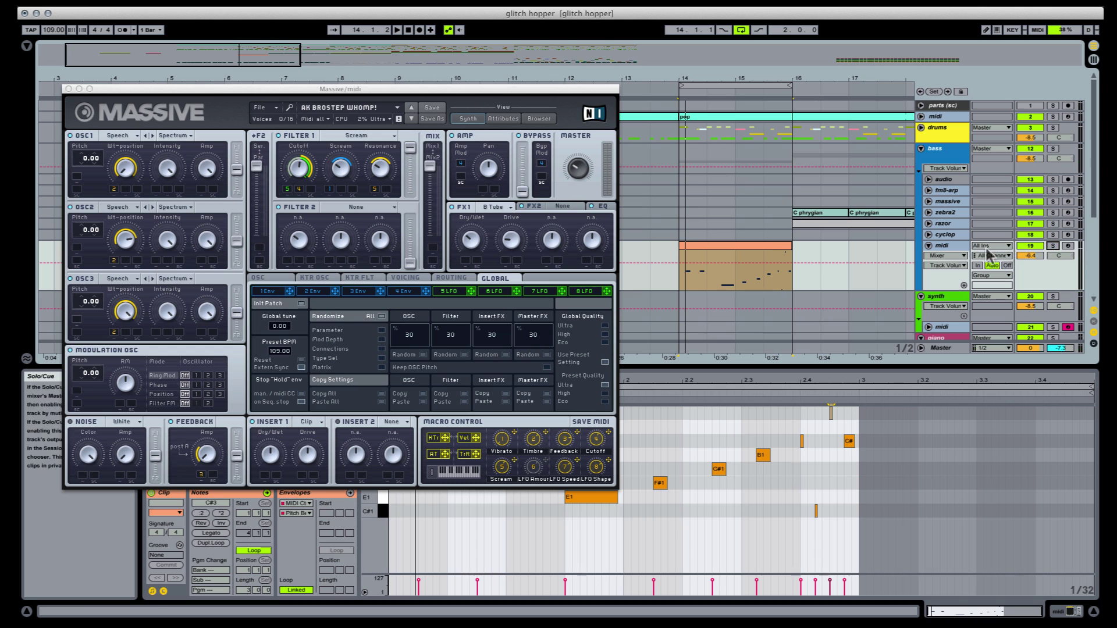
{"action": "left_click", "coordinate": [751, 241]}
{"action": "key", "text": "space"}
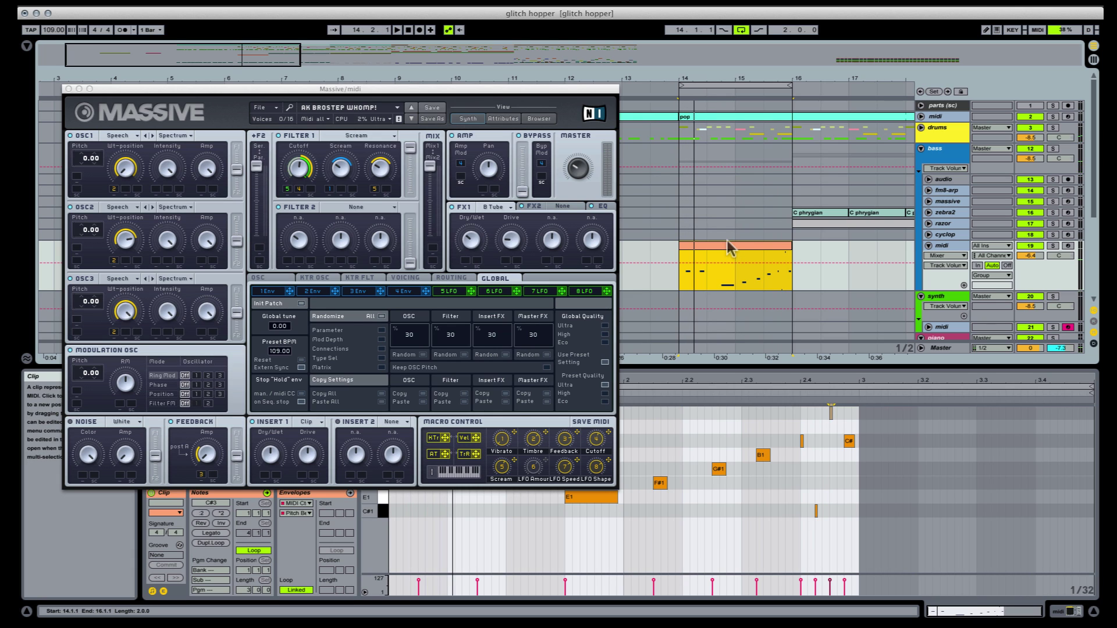
Step: Arm the midi track, set Massive's modulation oscillator to Phase at -12.00 pitch, and add a separate automation lane for its phase
{"action": "left_click", "coordinate": [1069, 246]}
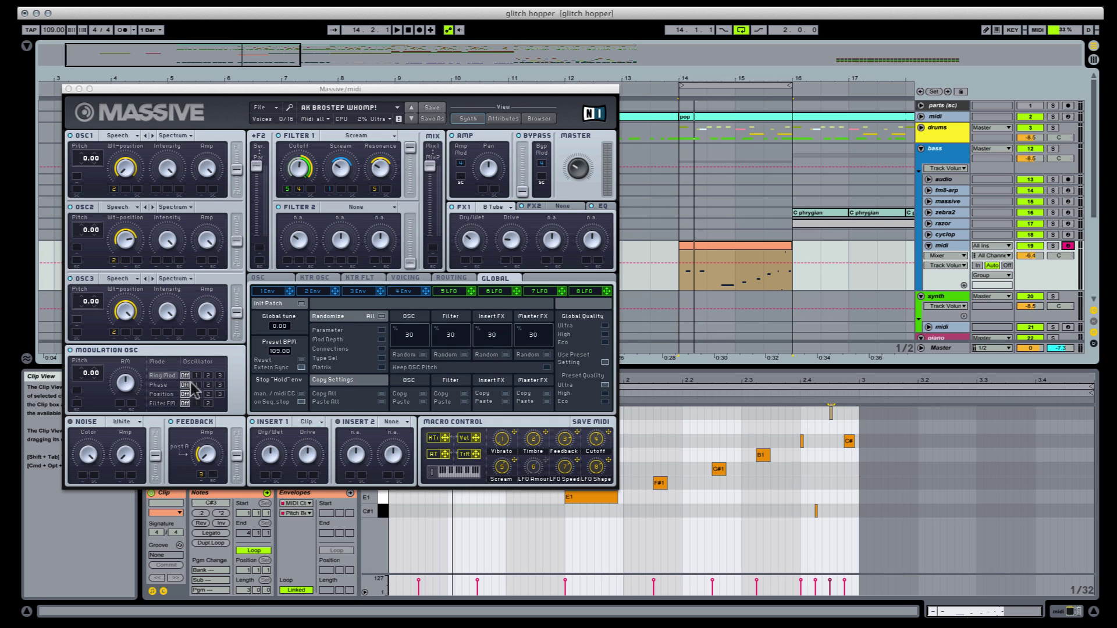
{"action": "left_click", "coordinate": [173, 385]}
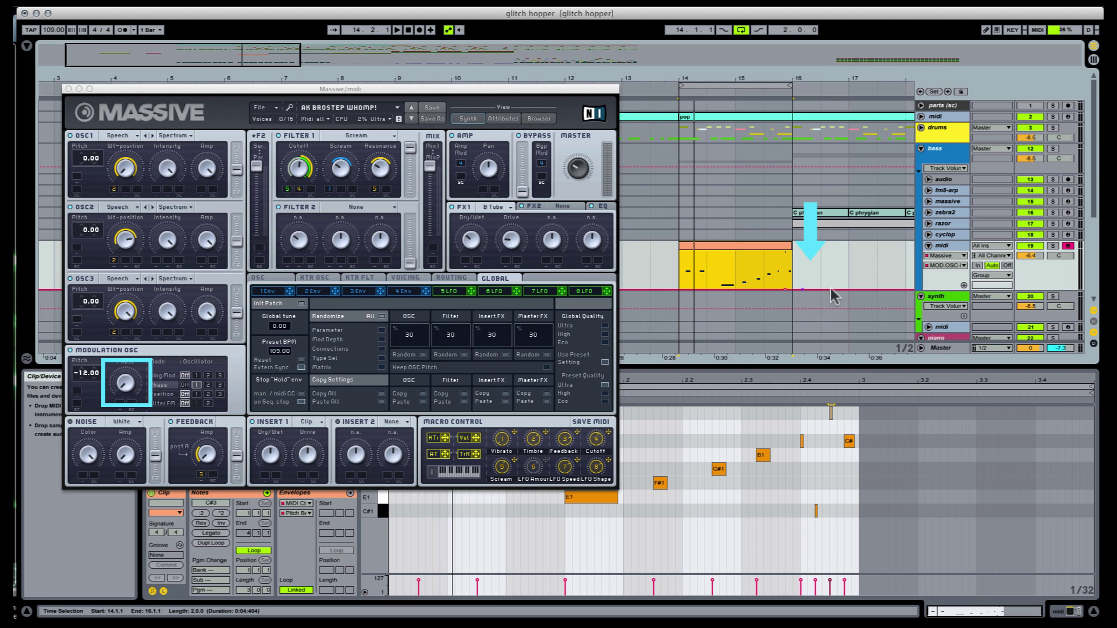
{"action": "left_click", "coordinate": [963, 285]}
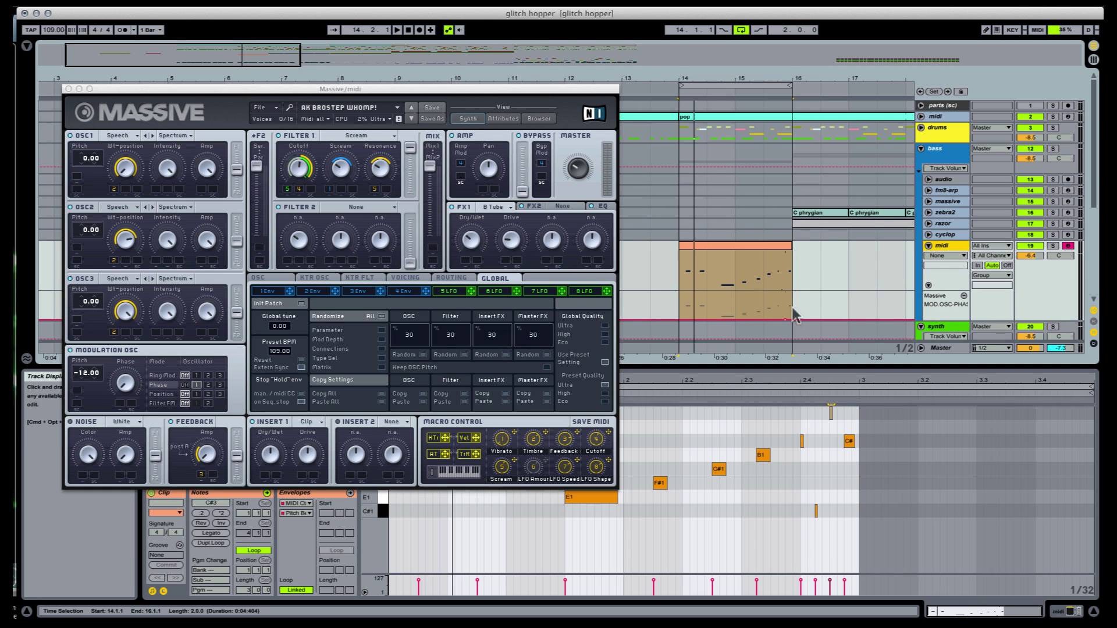
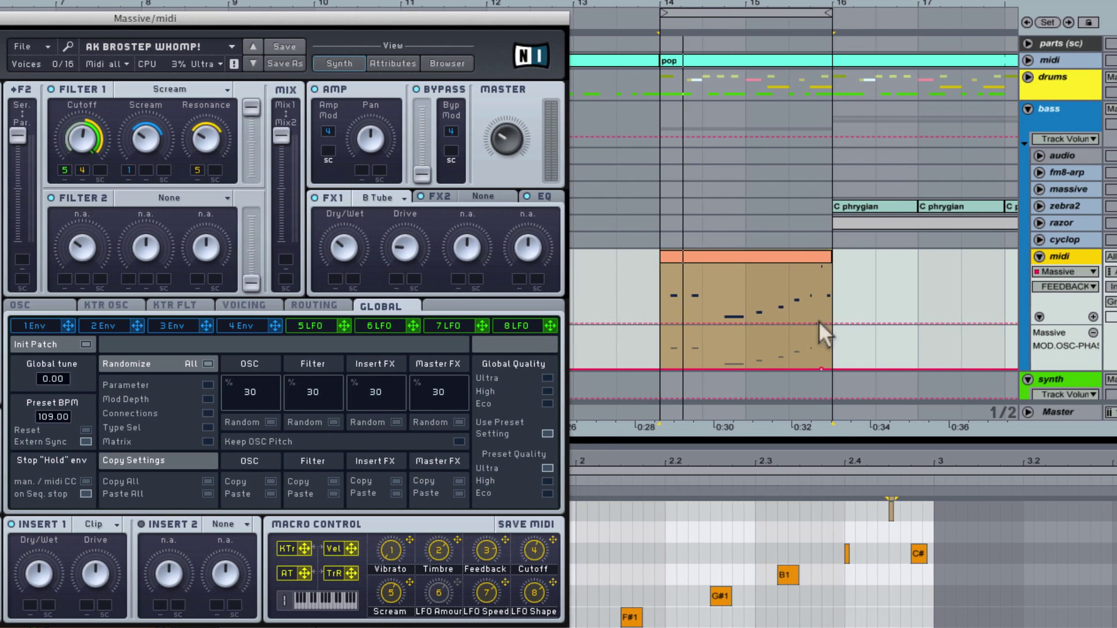
Step: Add automation points for Massive's feedback amp and Filter 1 cutoff, giving each parameter its own lane on the midi track
{"action": "left_click", "coordinate": [819, 323]}
{"action": "left_click", "coordinate": [1093, 317]}
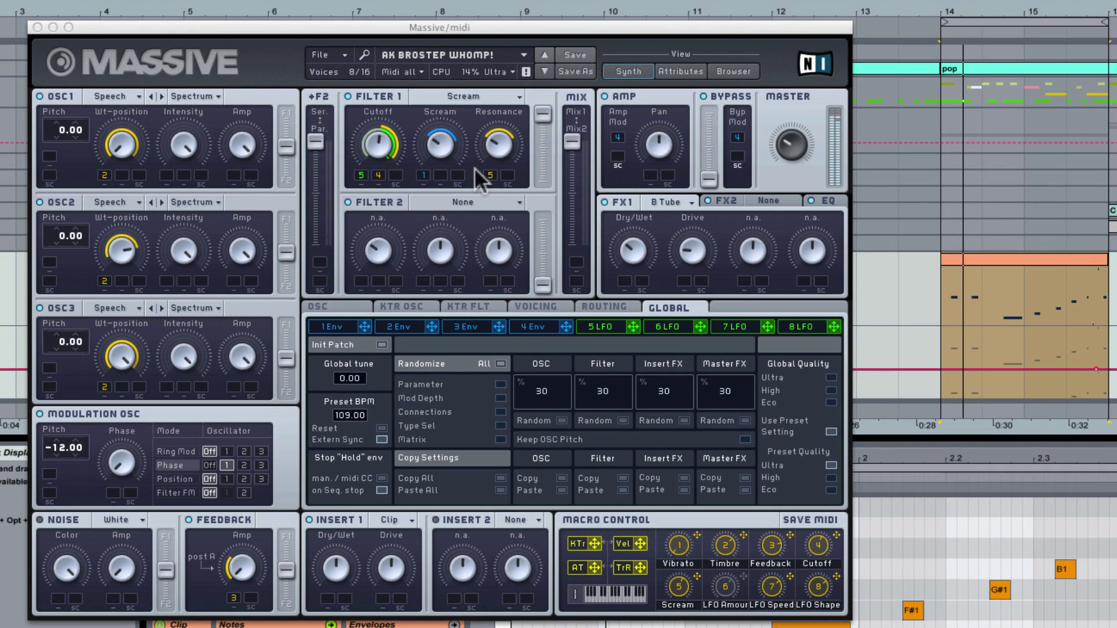
{"action": "left_click", "coordinate": [378, 144]}
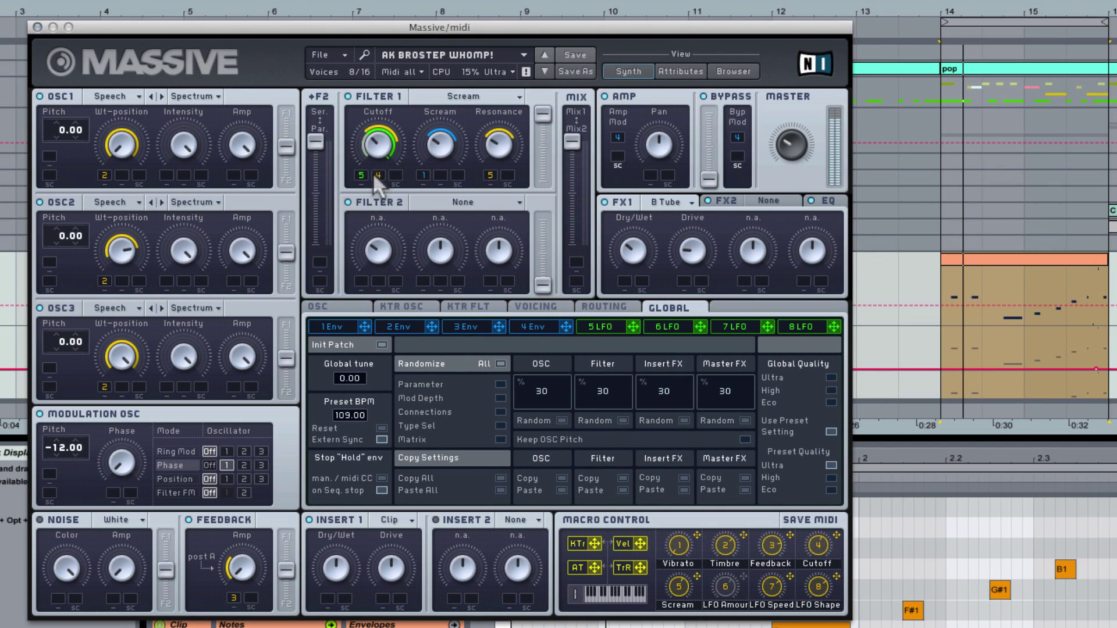
{"action": "mouse_move", "coordinate": [365, 137]}
{"action": "left_mouse_down"}
{"action": "mouse_move", "coordinate": [357, 111]}
{"action": "mouse_move", "coordinate": [352, 146]}
{"action": "left_mouse_up"}
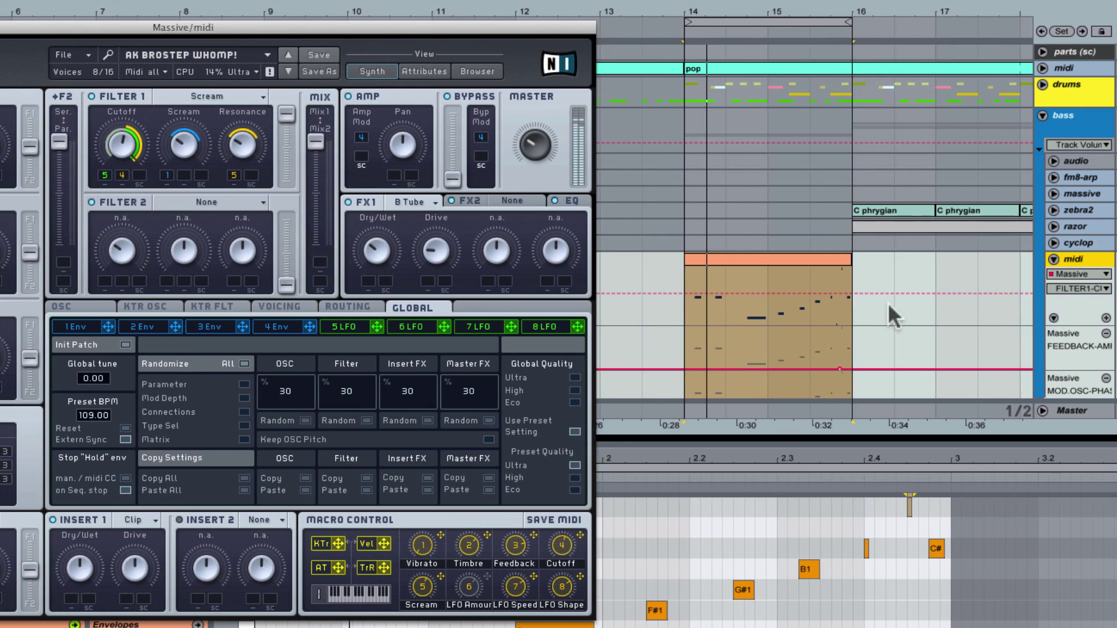
{"action": "left_click", "coordinate": [797, 293]}
{"action": "left_click", "coordinate": [1106, 317]}
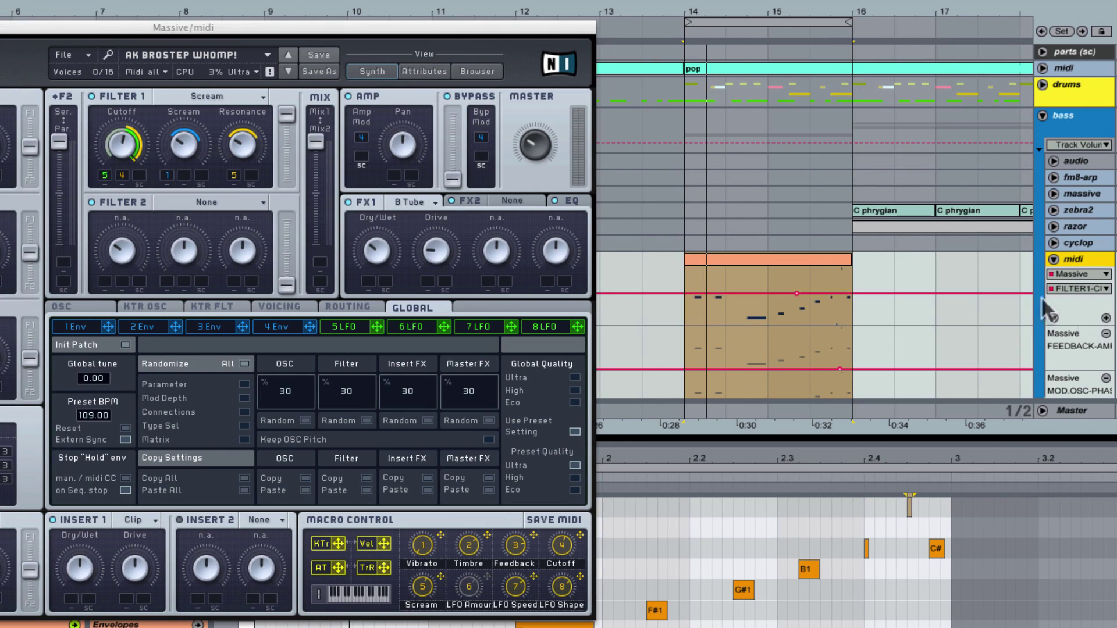
Step: Add an automation point and a separate lane for Massive's unison pan position, and close the plug-in window
{"action": "left_click", "coordinate": [279, 307]}
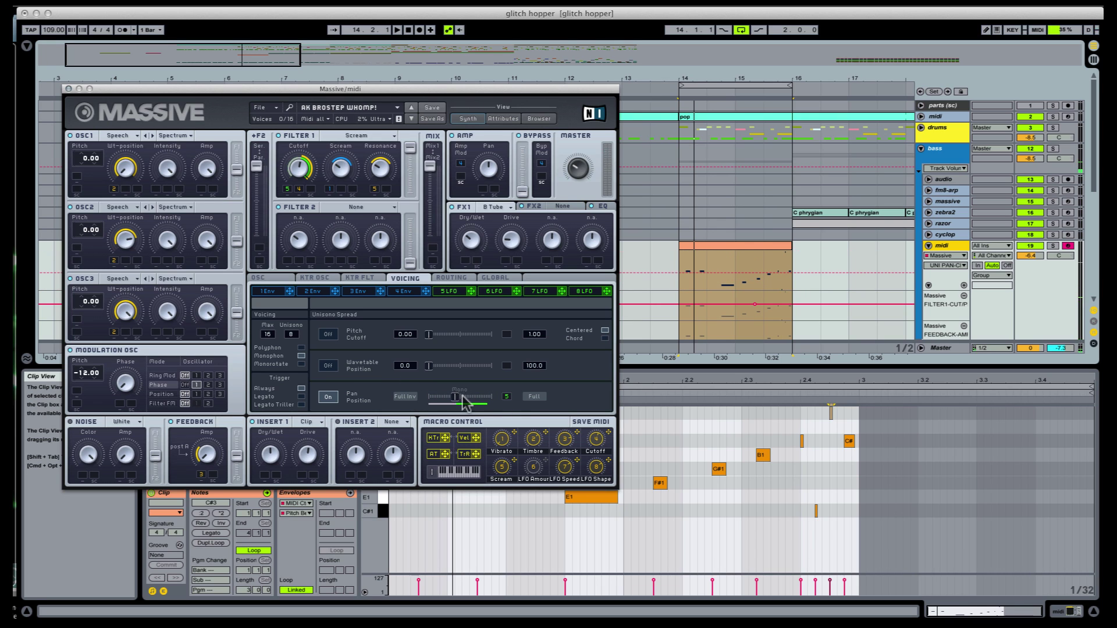
{"action": "left_click", "coordinate": [771, 276]}
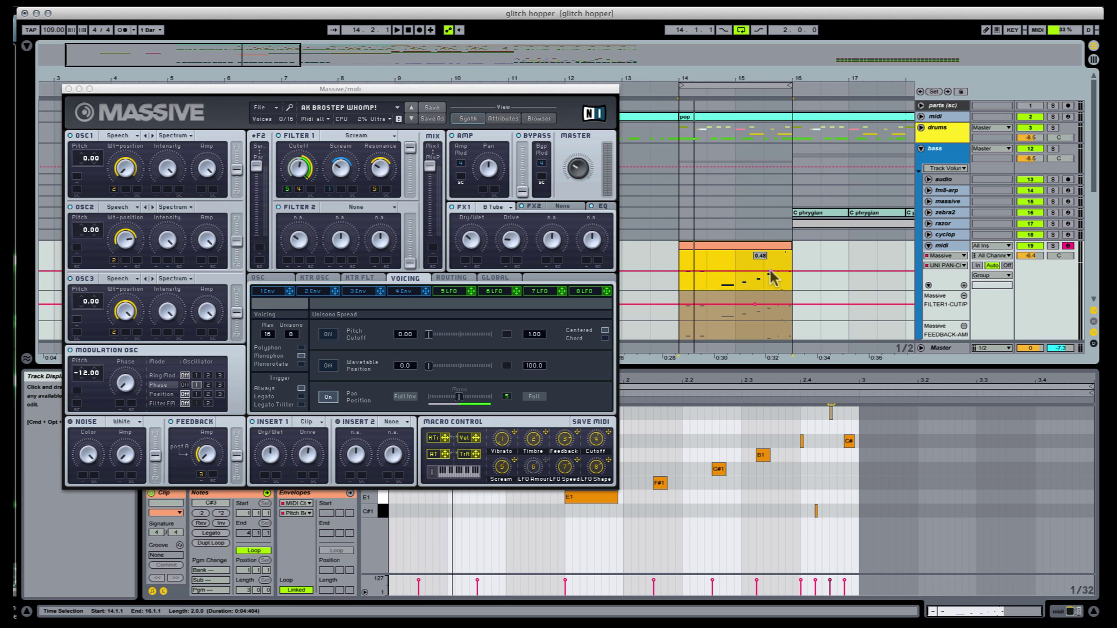
{"action": "left_click", "coordinate": [964, 286]}
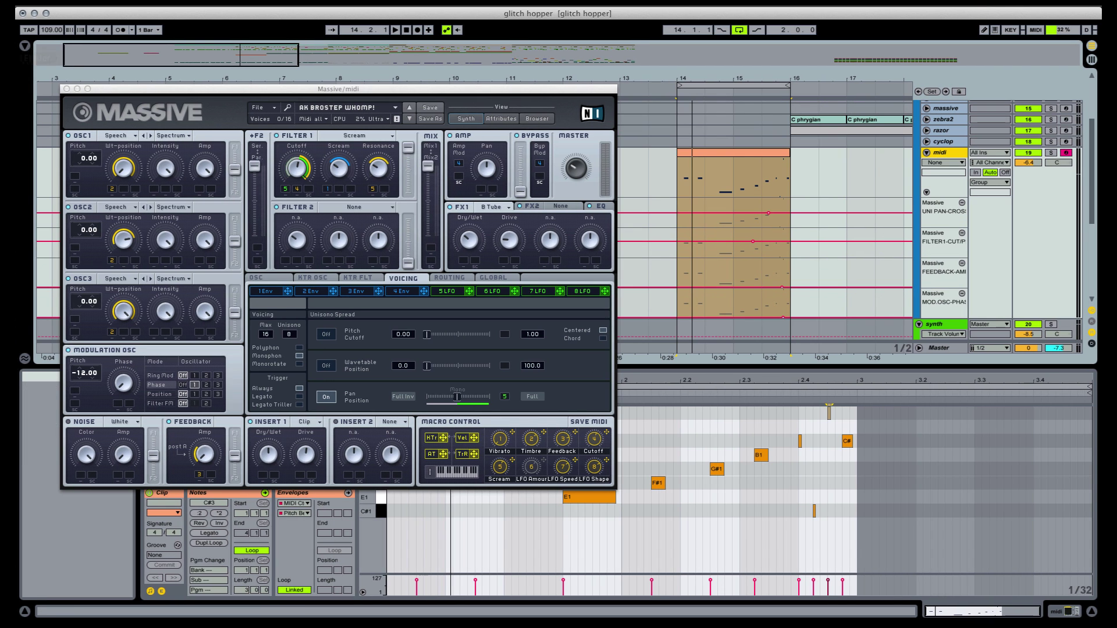
{"action": "left_click", "coordinate": [71, 88]}
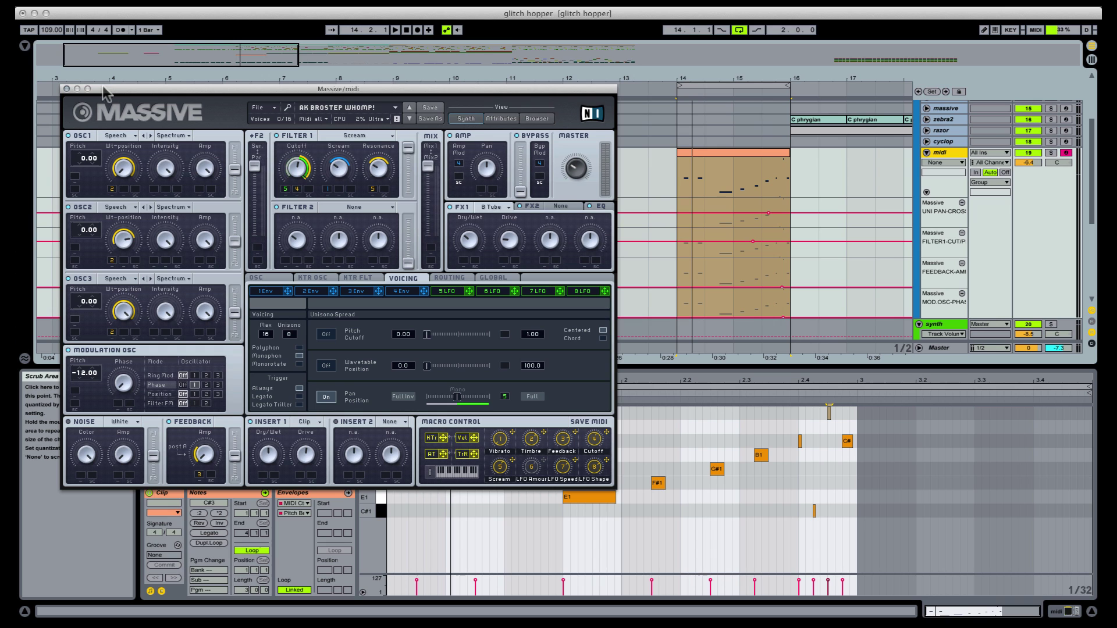
{"action": "left_click", "coordinate": [66, 89]}
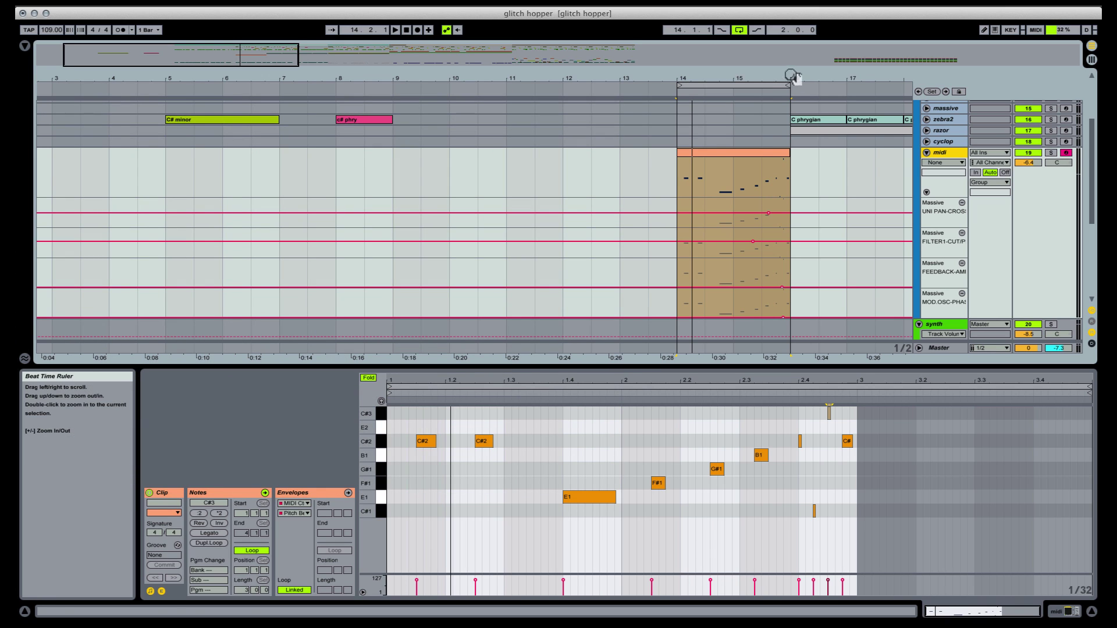
Step: Select the midi clip at bars 14 to 16, zoom in on it, and enlarge its Massive automation lanes
{"action": "left_click", "coordinate": [742, 175]}
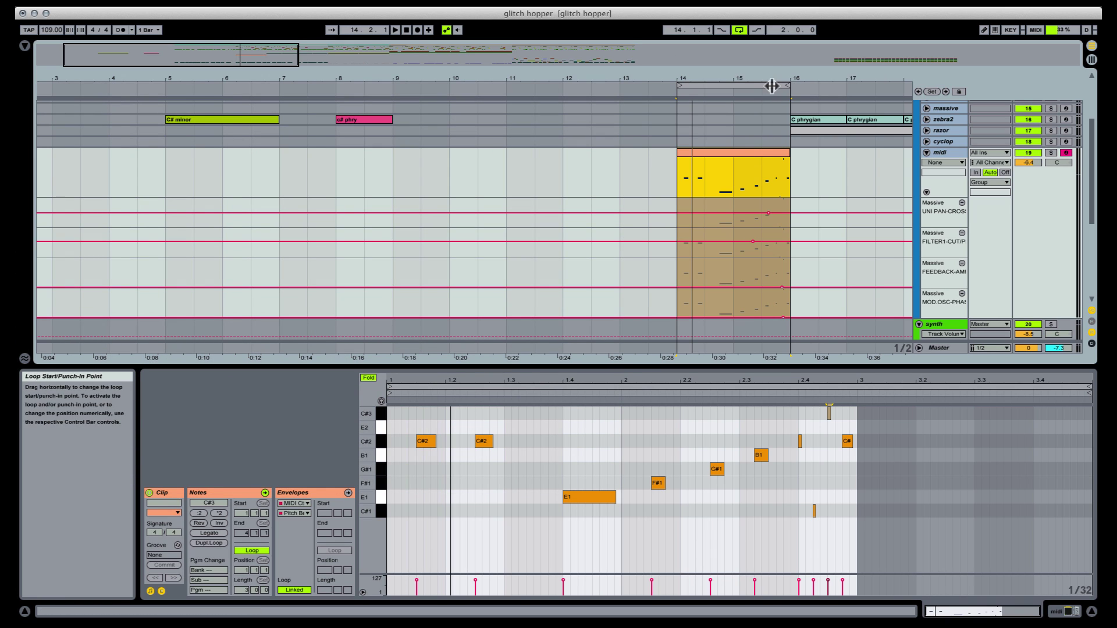
{"action": "left_click_drag", "start_coordinate": [760, 76], "coordinate": [761, 125]}
{"action": "left_click_drag", "start_coordinate": [651, 78], "coordinate": [635, 79]}
{"action": "scroll", "coordinate": [499, 227], "scroll_direction": "down", "scroll_amount": 2}
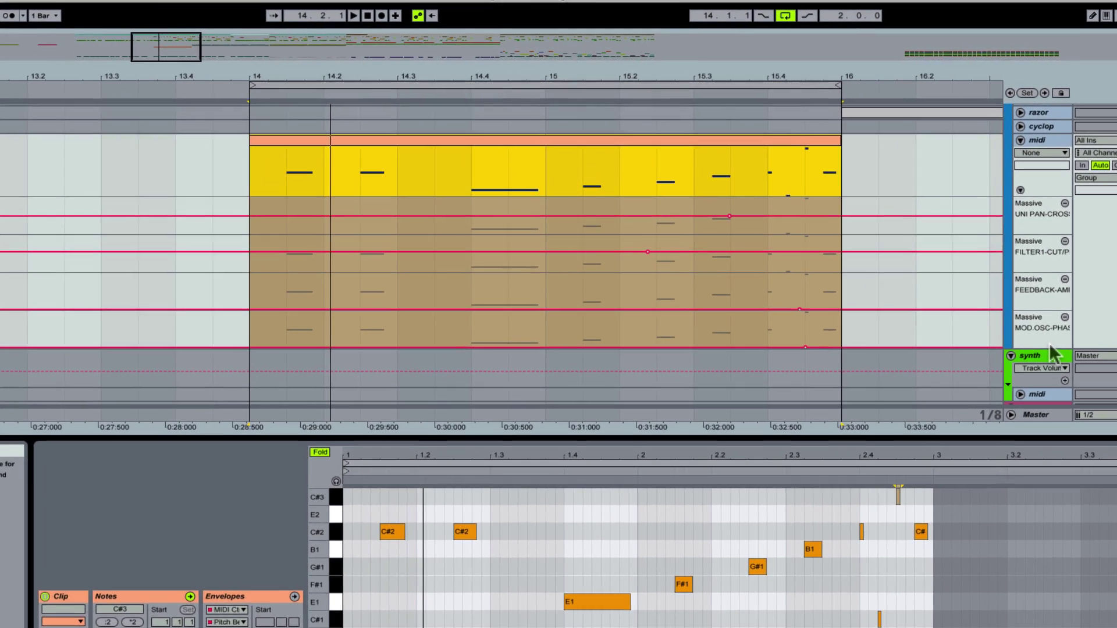
{"action": "left_click_drag", "start_coordinate": [1053, 349], "coordinate": [1037, 391]}
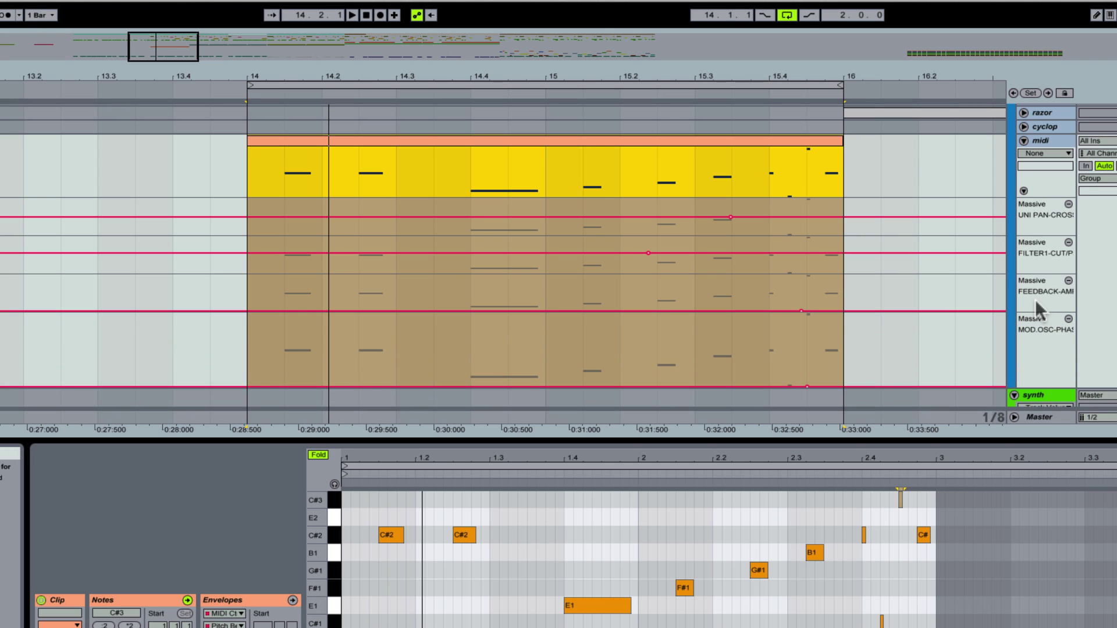
{"action": "left_click_drag", "start_coordinate": [1041, 313], "coordinate": [1041, 325]}
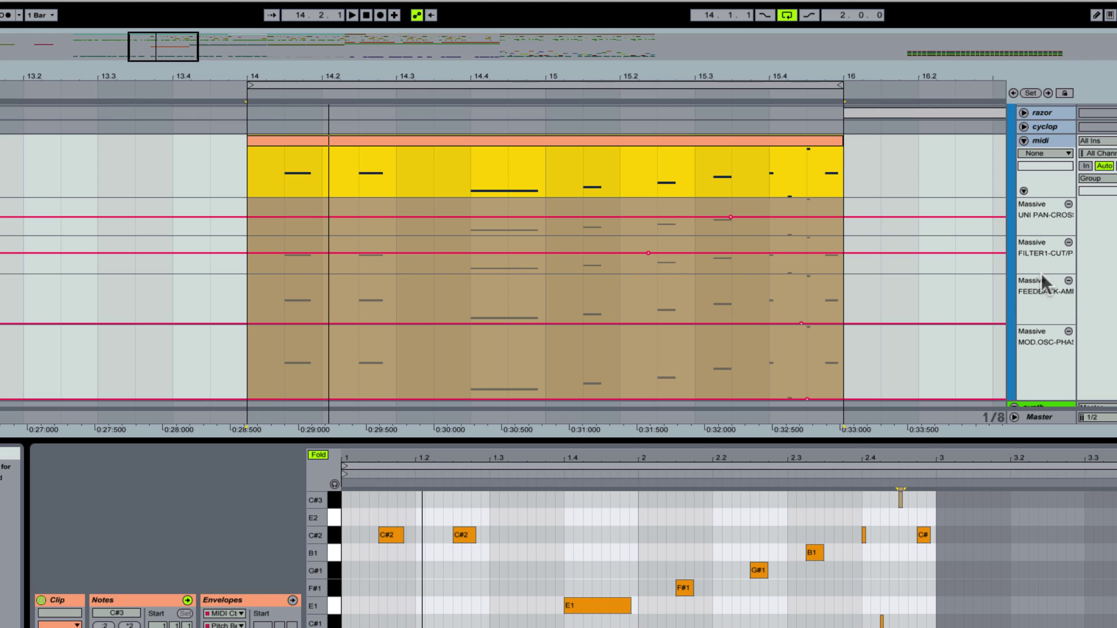
{"action": "mouse_move", "coordinate": [1046, 274]}
{"action": "left_mouse_down"}
{"action": "mouse_move", "coordinate": [1042, 286]}
{"action": "mouse_move", "coordinate": [1042, 254]}
{"action": "left_mouse_up"}
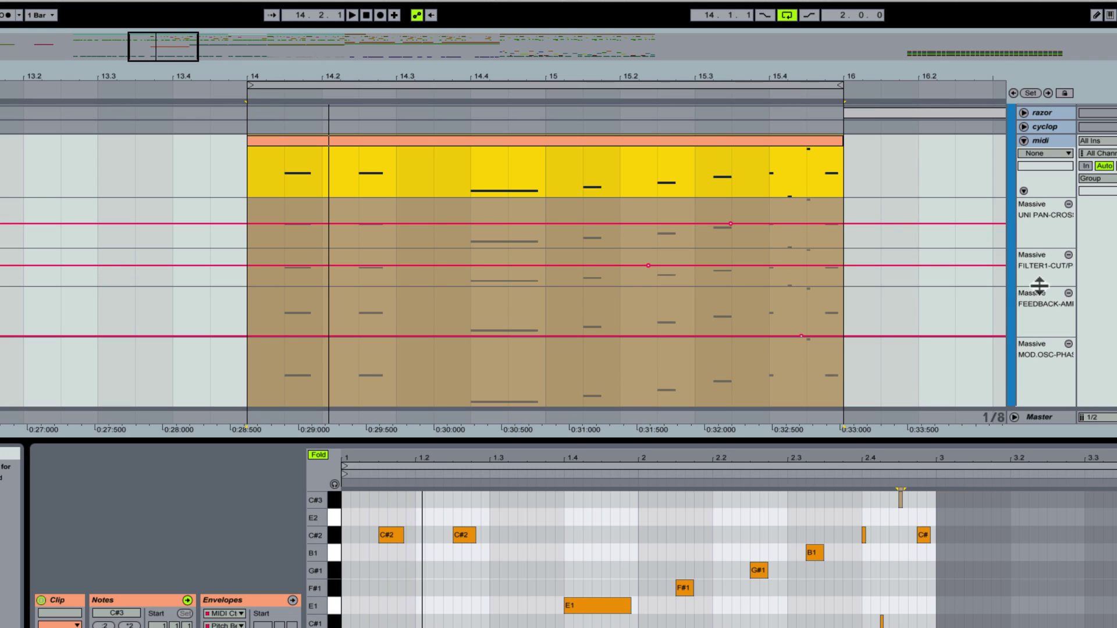
{"action": "scroll", "coordinate": [588, 190], "scroll_direction": "down", "scroll_amount": 1}
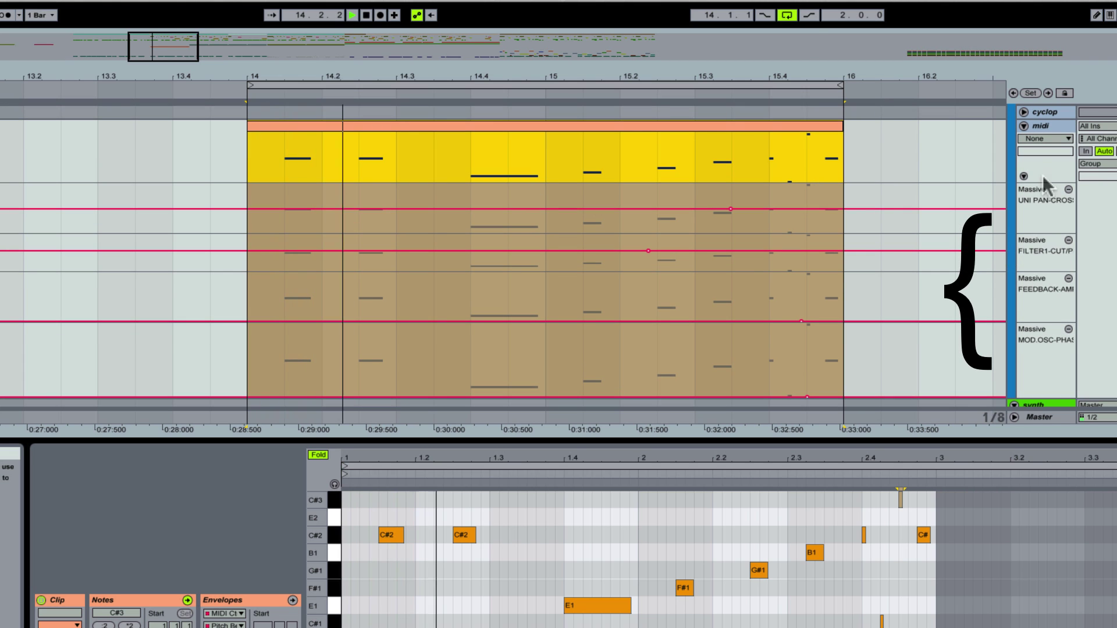
Step: Select Komplete Audio 6 as the Soundflower (2ch) output
{"action": "left_click", "coordinate": [740, 1]}
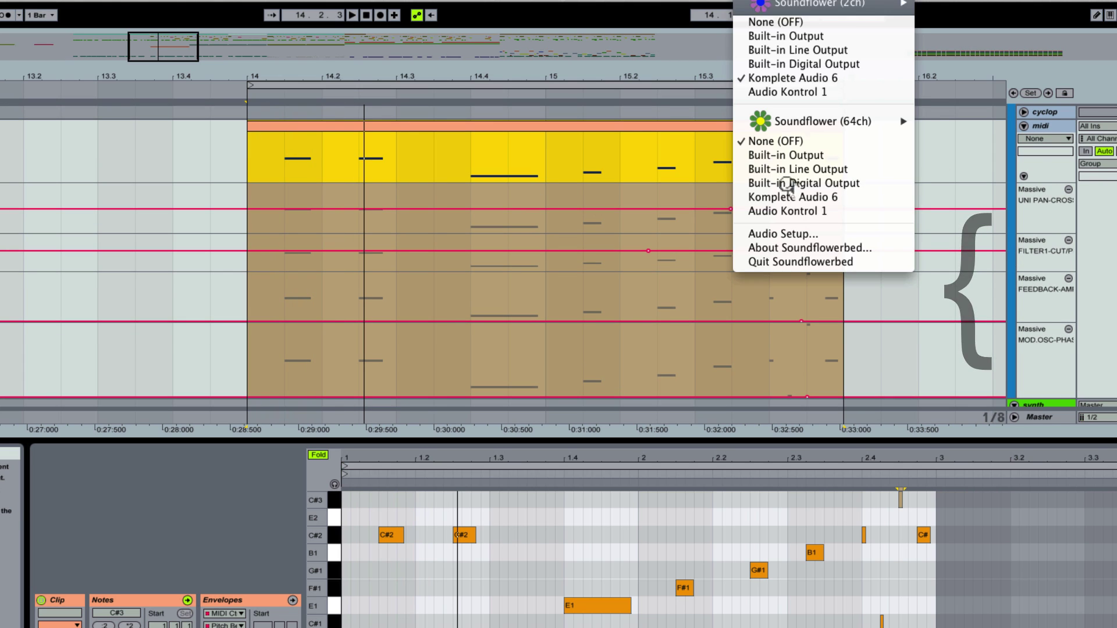
{"action": "left_click", "coordinate": [784, 78]}
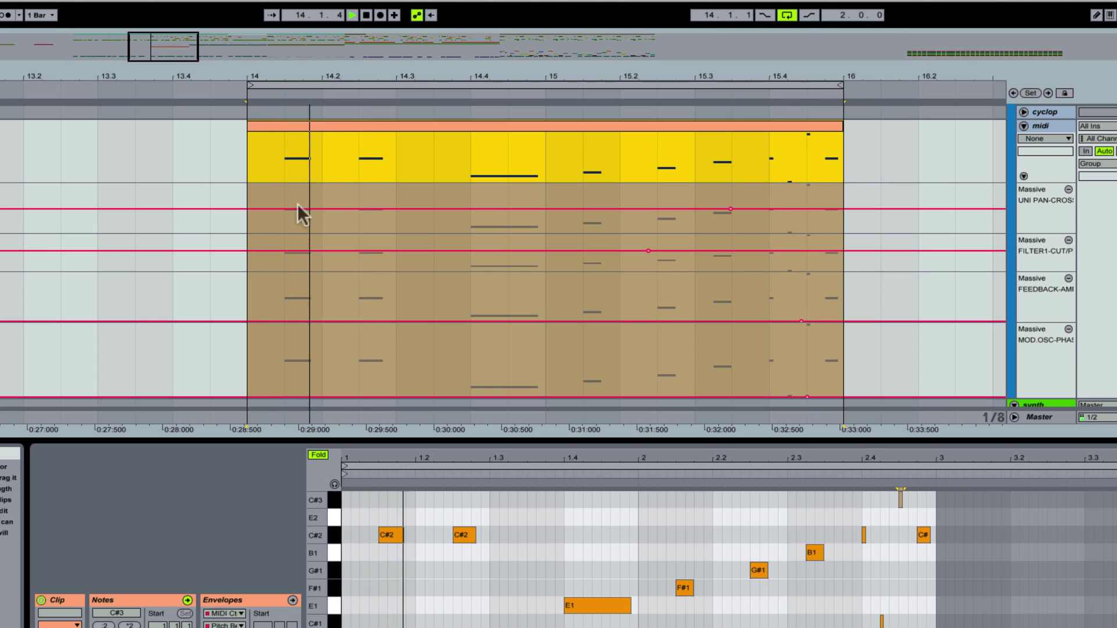
Step: Draw a dip to about 0.03 in the unison pan automation under the first C#2 note
{"action": "left_click", "coordinate": [280, 208]}
{"action": "left_click", "coordinate": [320, 208]}
{"action": "left_click_drag", "start_coordinate": [291, 206], "coordinate": [291, 231]}
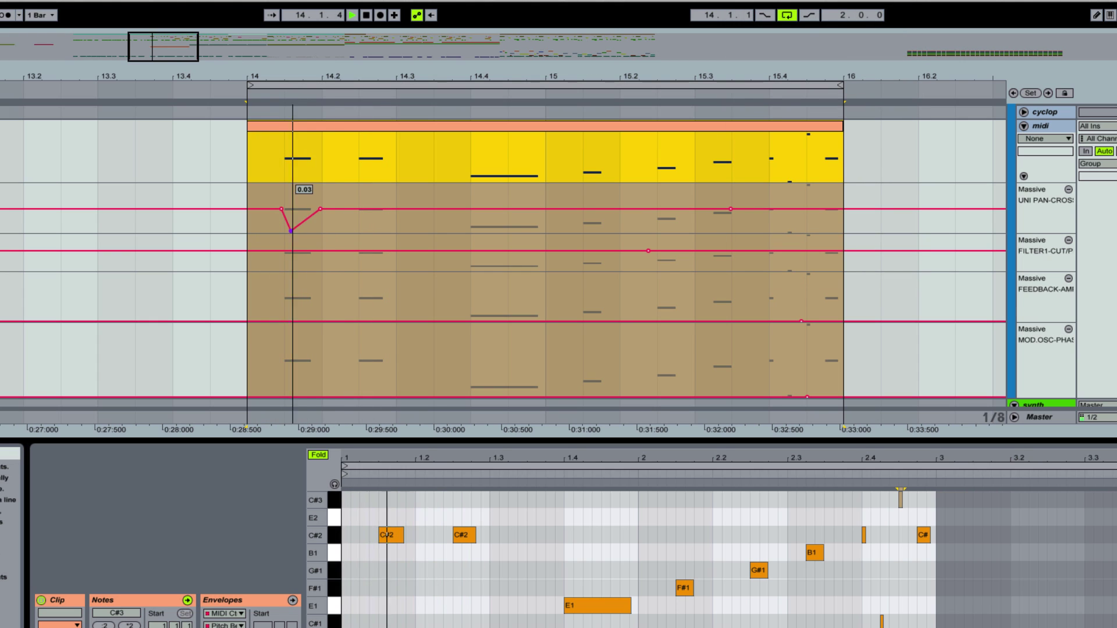
Step: Draw a dip in the Filter 1 cutoff automation and a rising feedback ramp over the first C#2 note
{"action": "left_click", "coordinate": [338, 251]}
{"action": "mouse_move", "coordinate": [320, 251]}
{"action": "left_mouse_down"}
{"action": "mouse_move", "coordinate": [320, 270]}
{"action": "mouse_move", "coordinate": [292, 270]}
{"action": "mouse_move", "coordinate": [304, 251]}
{"action": "left_mouse_up"}
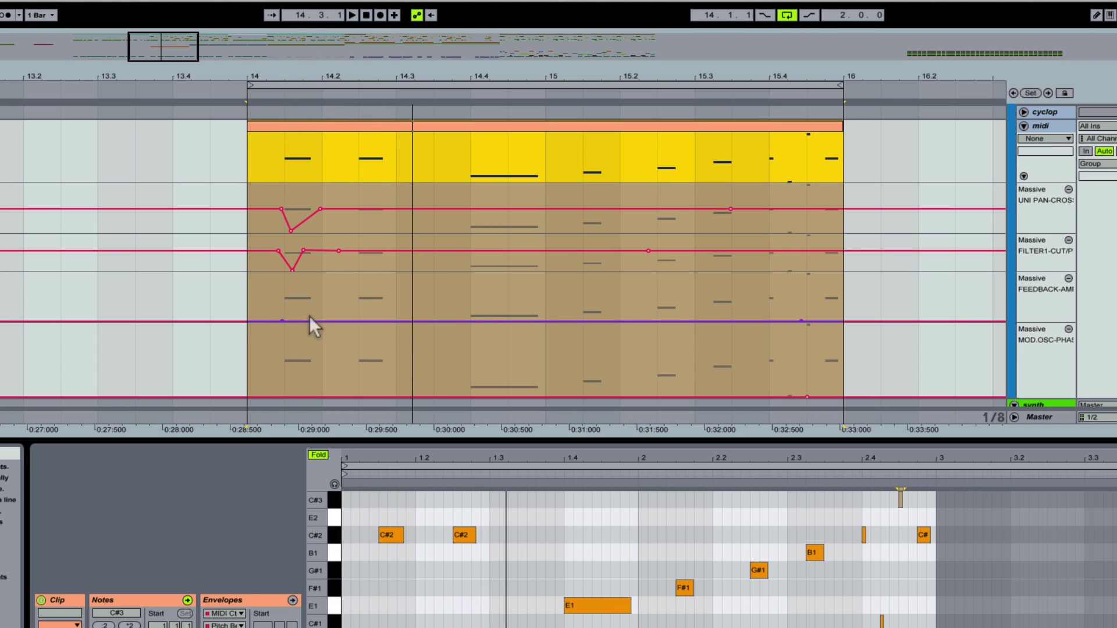
{"action": "left_click_drag", "start_coordinate": [321, 321], "coordinate": [321, 301]}
Step: Over the second C#2 note, draw a Filter 1 cutoff peak and a sharp unison pan drop that ramps back up
{"action": "left_click", "coordinate": [350, 251]}
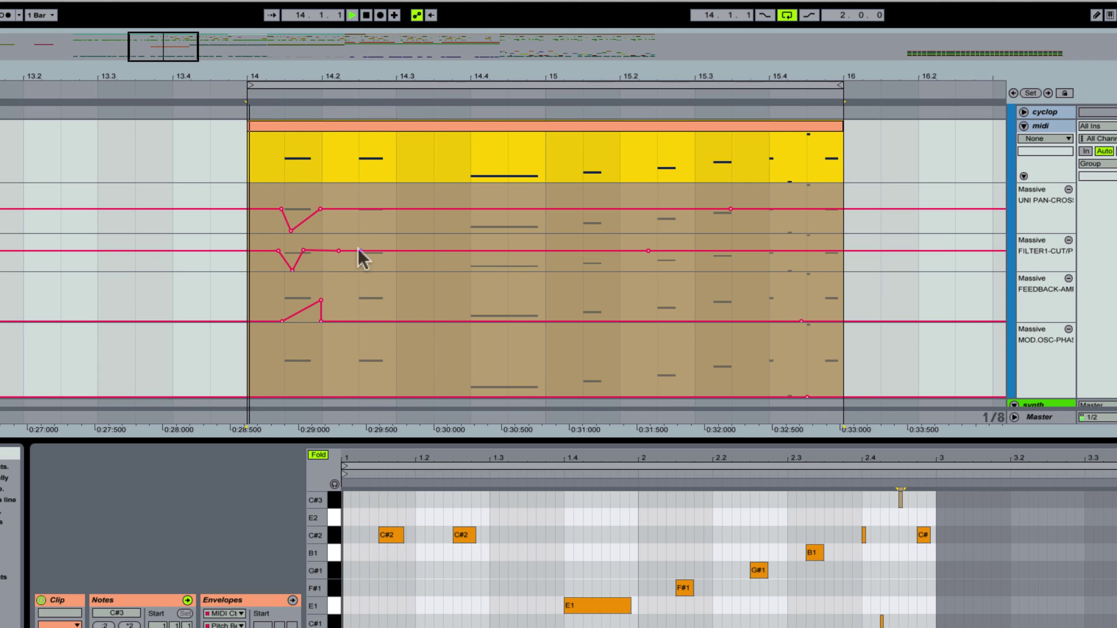
{"action": "left_click", "coordinate": [405, 250]}
{"action": "left_click_drag", "start_coordinate": [372, 251], "coordinate": [360, 232]}
{"action": "left_click", "coordinate": [360, 208]}
{"action": "left_click", "coordinate": [392, 209]}
Step: Draw a triangular peak in the feedback automation over the second C#2 note
{"action": "key", "text": "space"}
{"action": "left_click", "coordinate": [395, 320]}
{"action": "left_click", "coordinate": [392, 320]}
{"action": "key", "text": "space"}
{"action": "mouse_move", "coordinate": [380, 320]}
{"action": "left_mouse_down"}
{"action": "mouse_move", "coordinate": [393, 287]}
{"action": "mouse_move", "coordinate": [369, 281]}
{"action": "left_mouse_up"}
{"action": "key", "text": "space"}
Step: Replay the clip from bar 14 and reshape the second feedback peak into a lower ramp ending with the note
{"action": "left_click", "coordinate": [344, 280]}
{"action": "key", "text": "space"}
{"action": "key", "text": "space"}
{"action": "left_click", "coordinate": [257, 284]}
{"action": "key", "text": "space"}
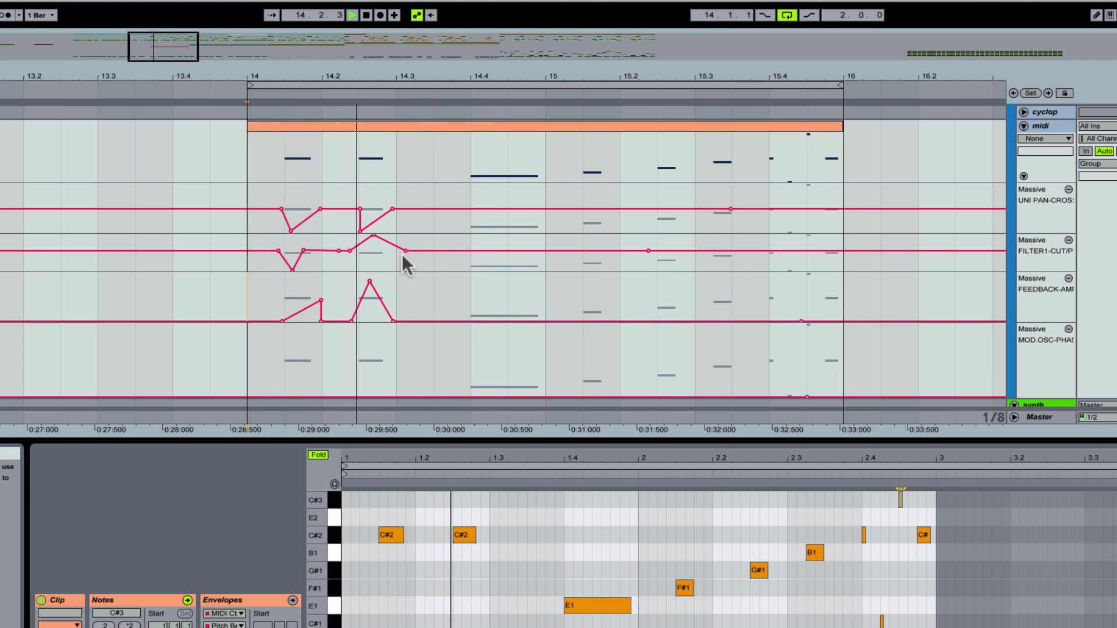
{"action": "mouse_move", "coordinate": [372, 289]}
{"action": "left_click_drag", "start_coordinate": [370, 281], "coordinate": [391, 304]}
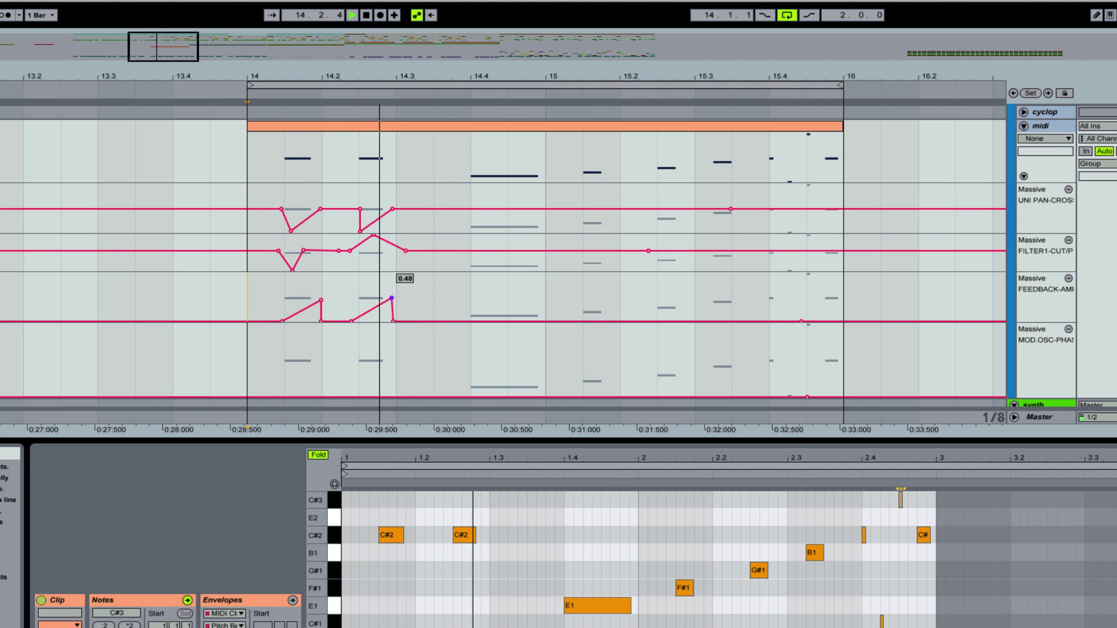
Step: Draw a sharp rise with a falling ramp in the modulation oscillator phase automation over the second note and play it back
{"action": "left_click", "coordinate": [359, 397]}
{"action": "key", "text": "space"}
{"action": "left_click", "coordinate": [392, 396]}
{"action": "left_click_drag", "start_coordinate": [371, 397], "coordinate": [359, 352]}
{"action": "key", "text": "space"}
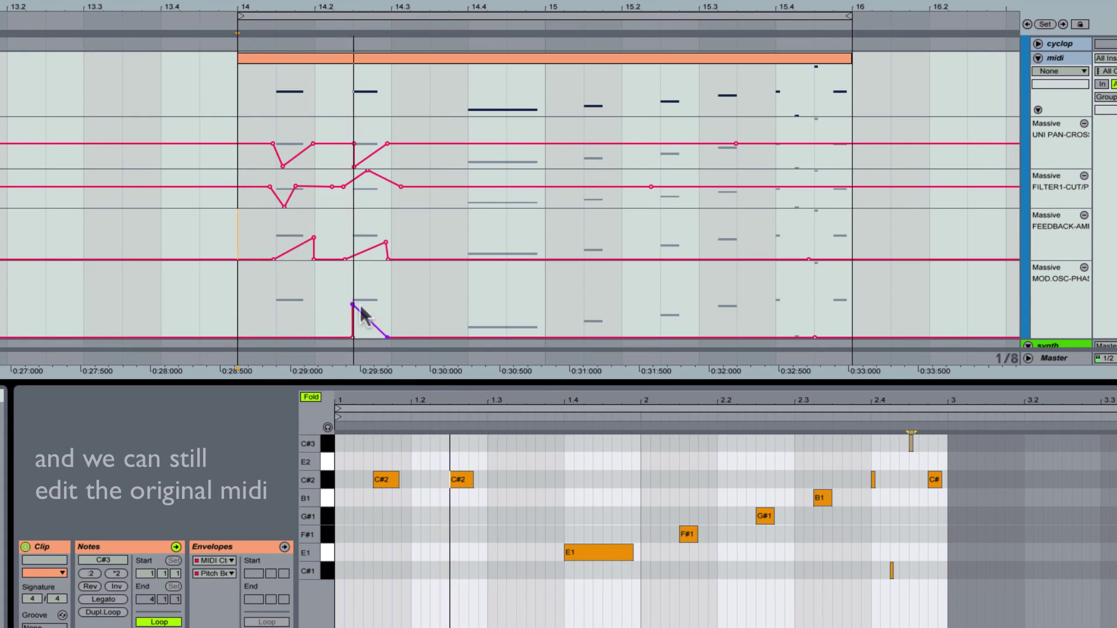
Step: Transpose the second C#2 note up an octave to C#3, shorten it, and add another short C#3 note just after it
{"action": "left_click", "coordinate": [461, 478]}
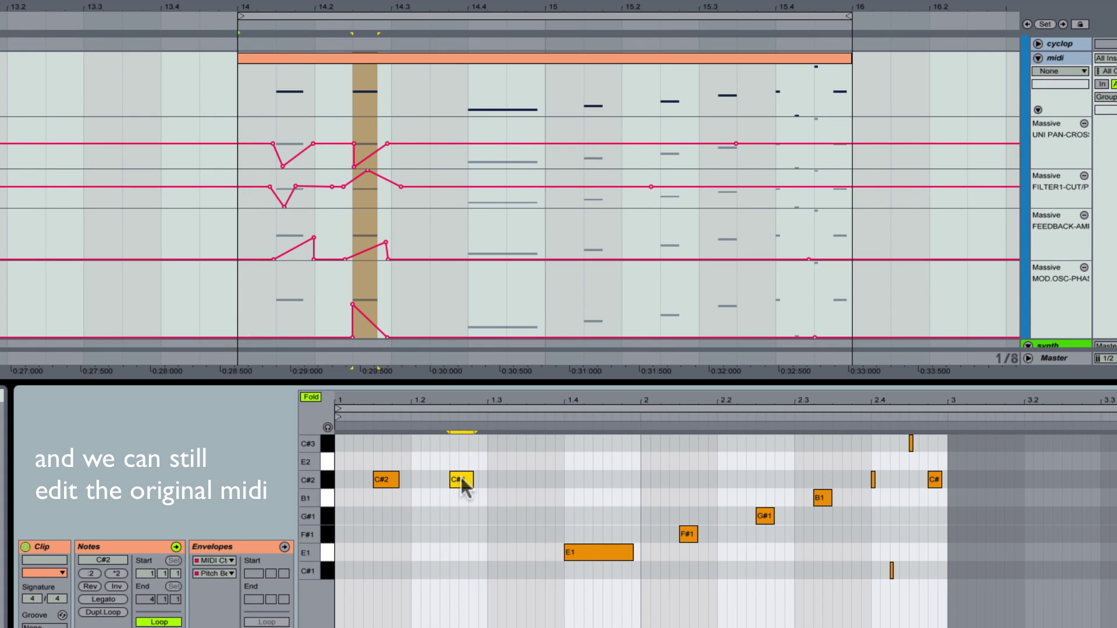
{"action": "key", "text": "shift+Up"}
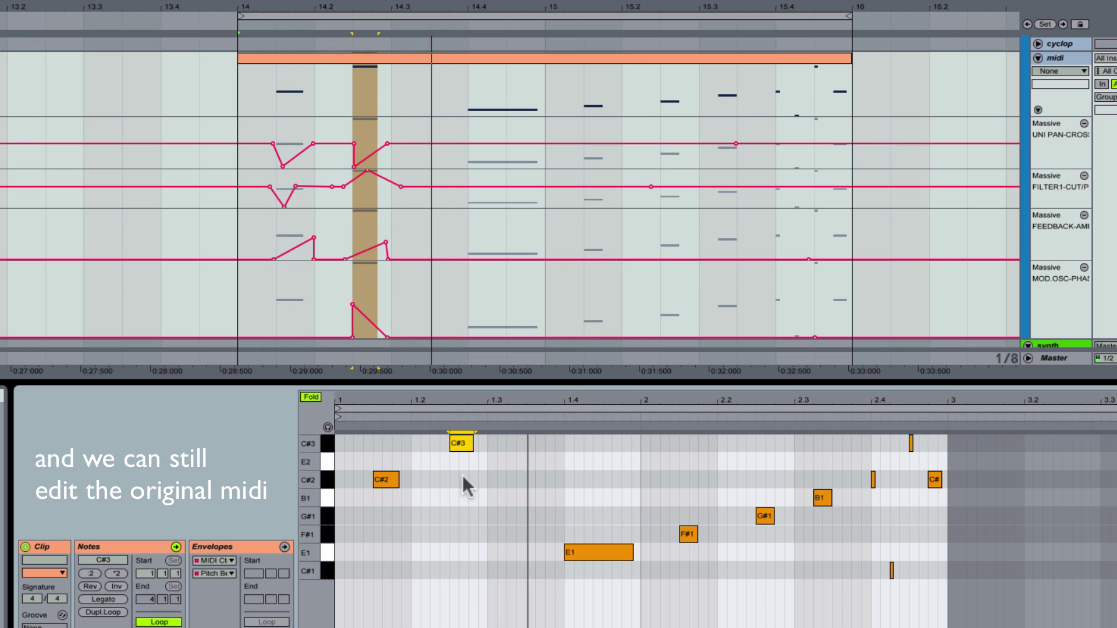
{"action": "key", "text": "space"}
{"action": "left_click_drag", "start_coordinate": [473, 442], "coordinate": [454, 444]}
{"action": "double_click", "coordinate": [472, 446]}
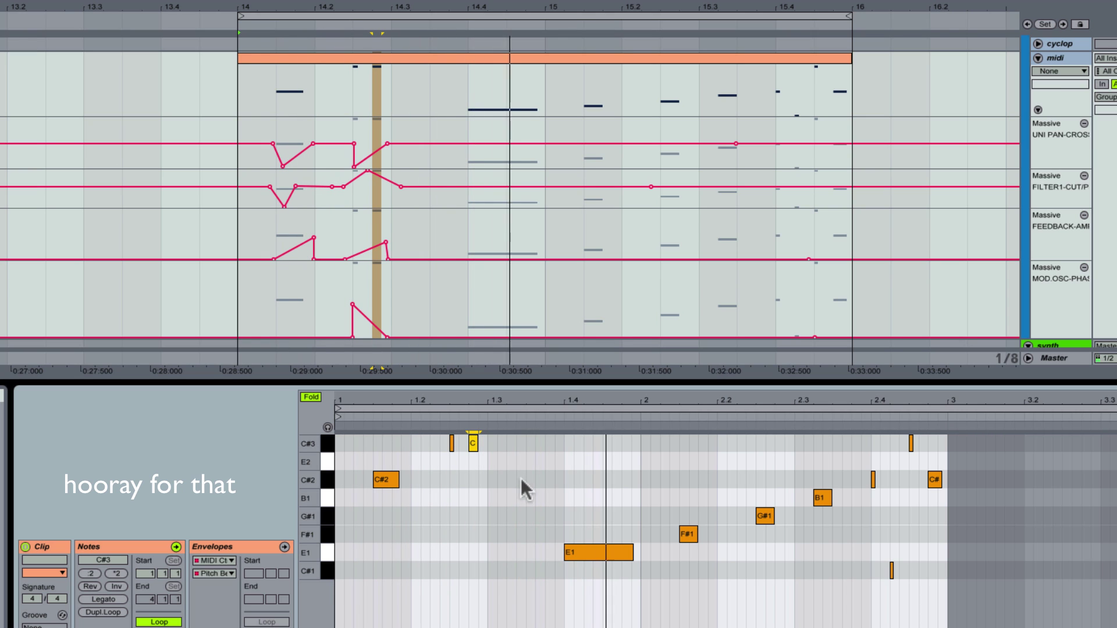
Step: Add a short note at beat 1.3, lower it to C#1, and refresh the folded note view
{"action": "double_click", "coordinate": [491, 535]}
{"action": "left_click_drag", "start_coordinate": [508, 534], "coordinate": [498, 526]}
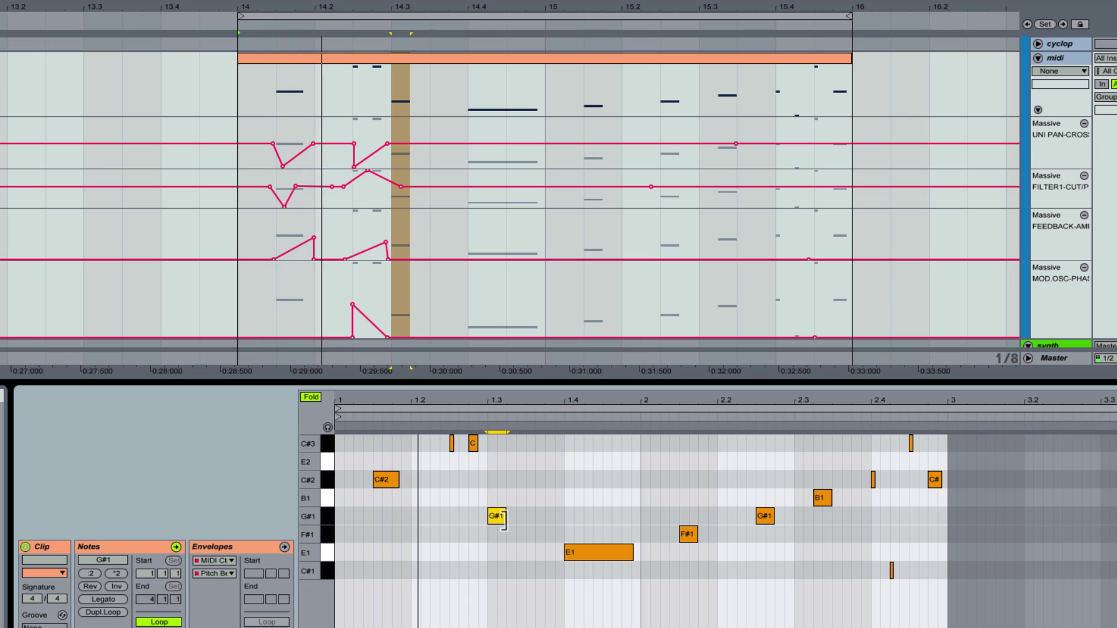
{"action": "left_click_drag", "start_coordinate": [497, 518], "coordinate": [501, 547]}
{"action": "left_click", "coordinate": [311, 398]}
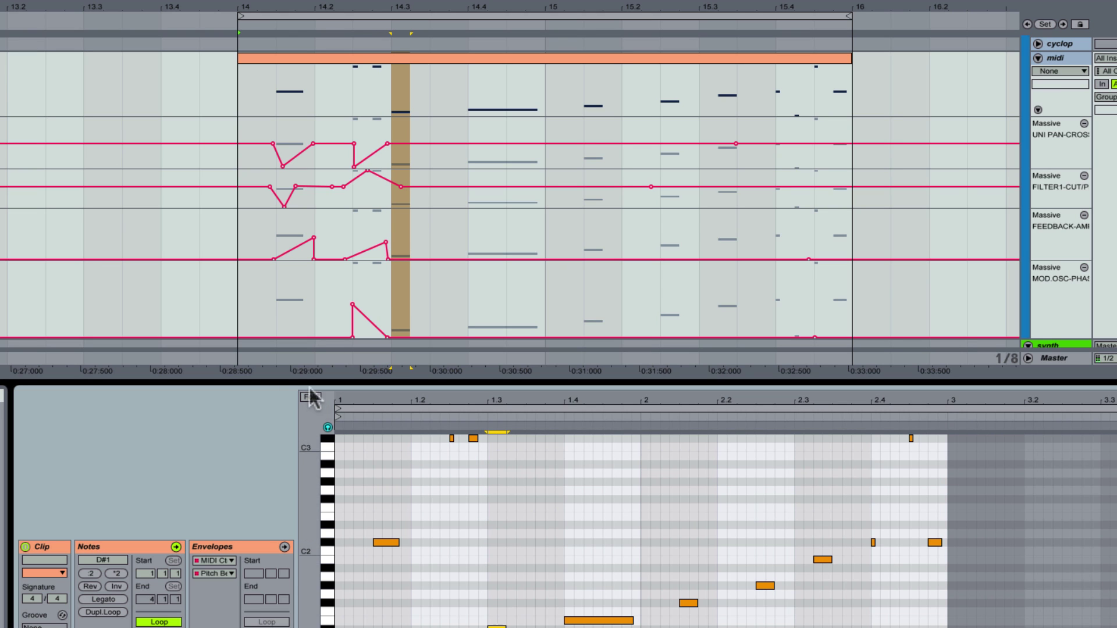
{"action": "left_click", "coordinate": [311, 397]}
{"action": "key", "text": "space"}
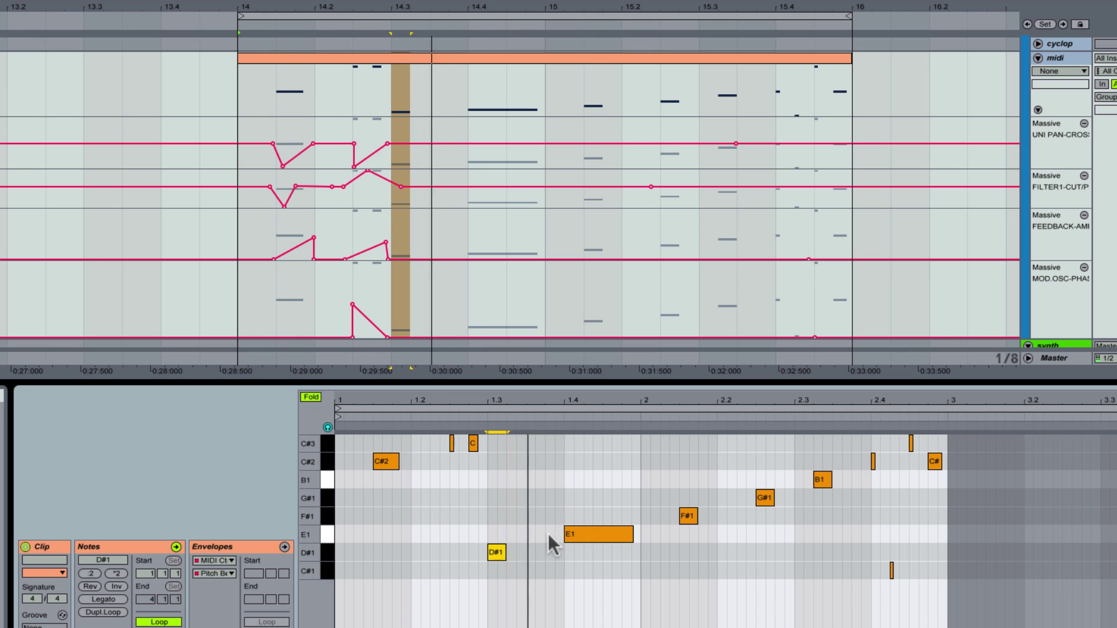
{"action": "key", "text": "Down"}
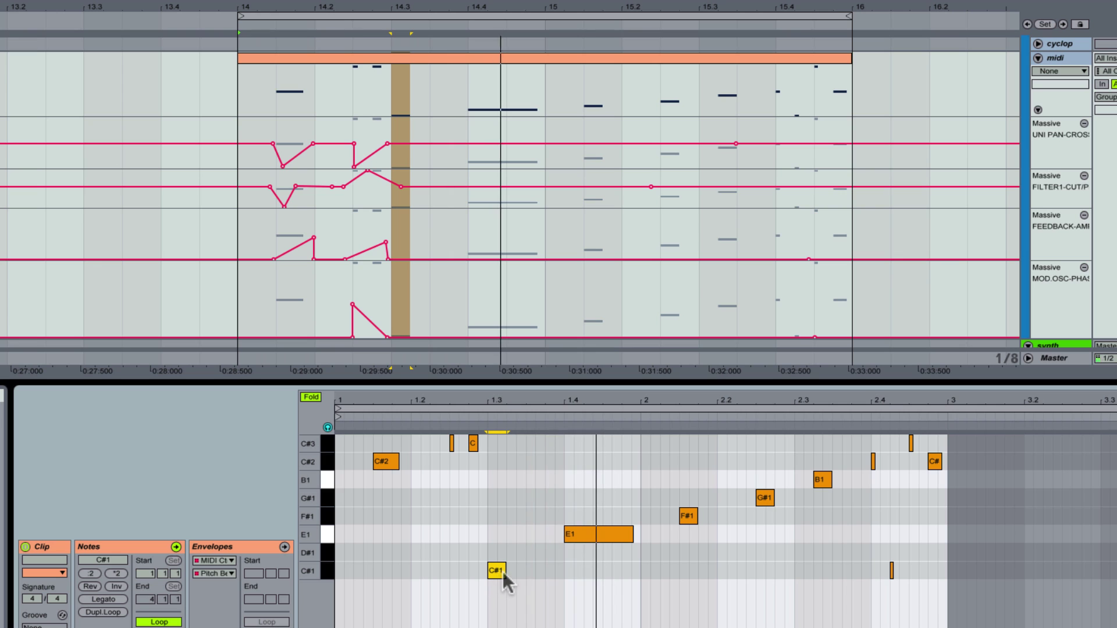
Step: Shorten the C#1 note at beat 1.3 and add a second short C#1 note, shifted slightly further after it
{"action": "left_click_drag", "start_coordinate": [504, 571], "coordinate": [495, 573]}
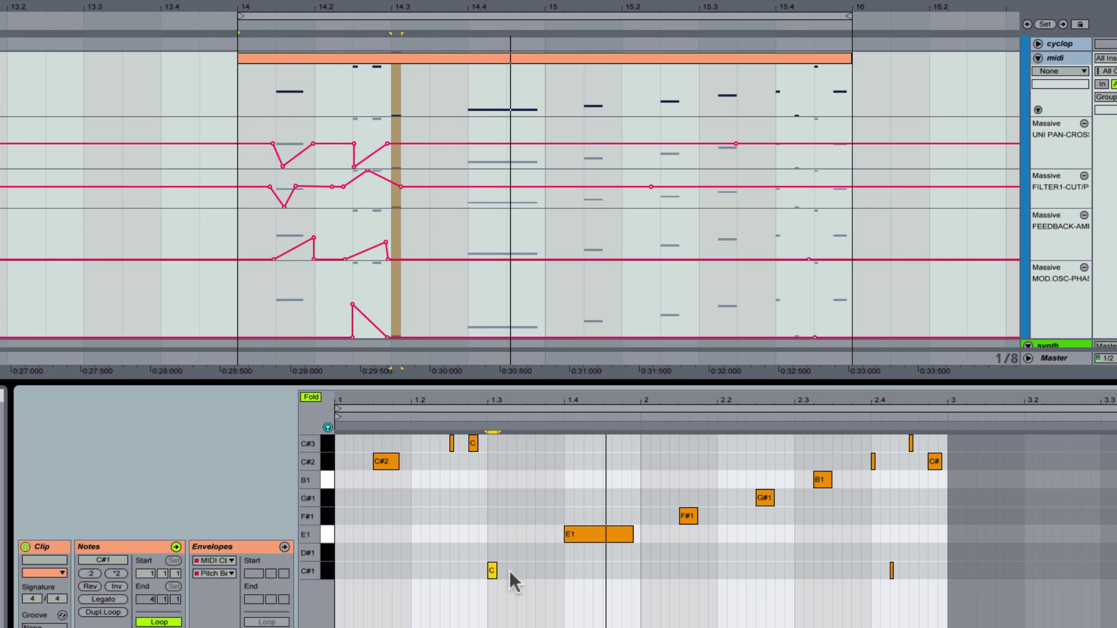
{"action": "double_click", "coordinate": [509, 569]}
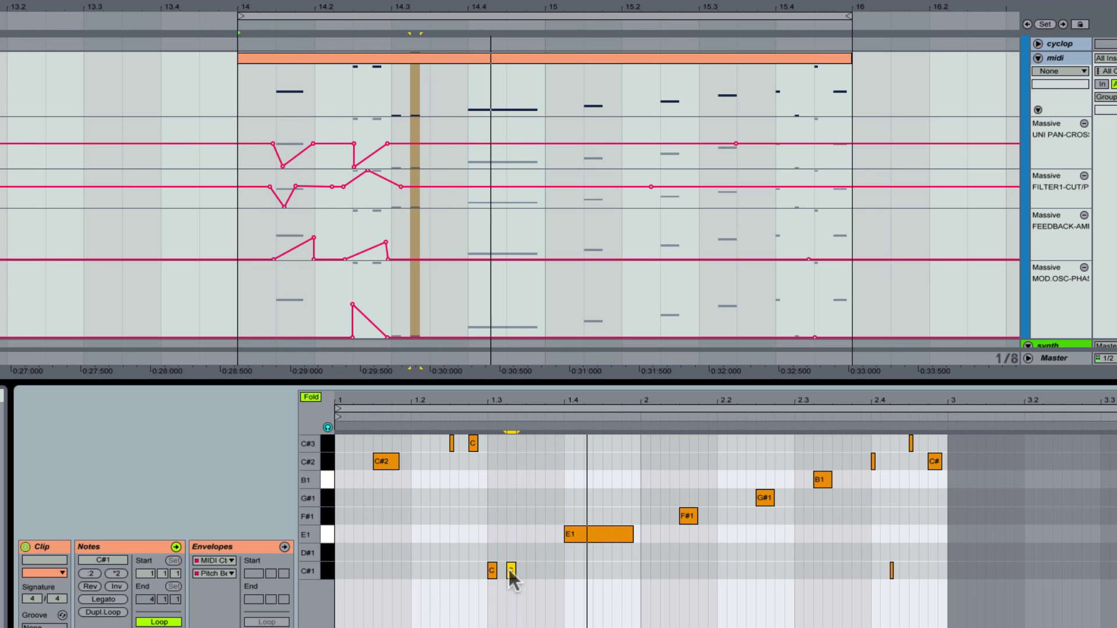
{"action": "left_click_drag", "start_coordinate": [511, 570], "coordinate": [521, 572]}
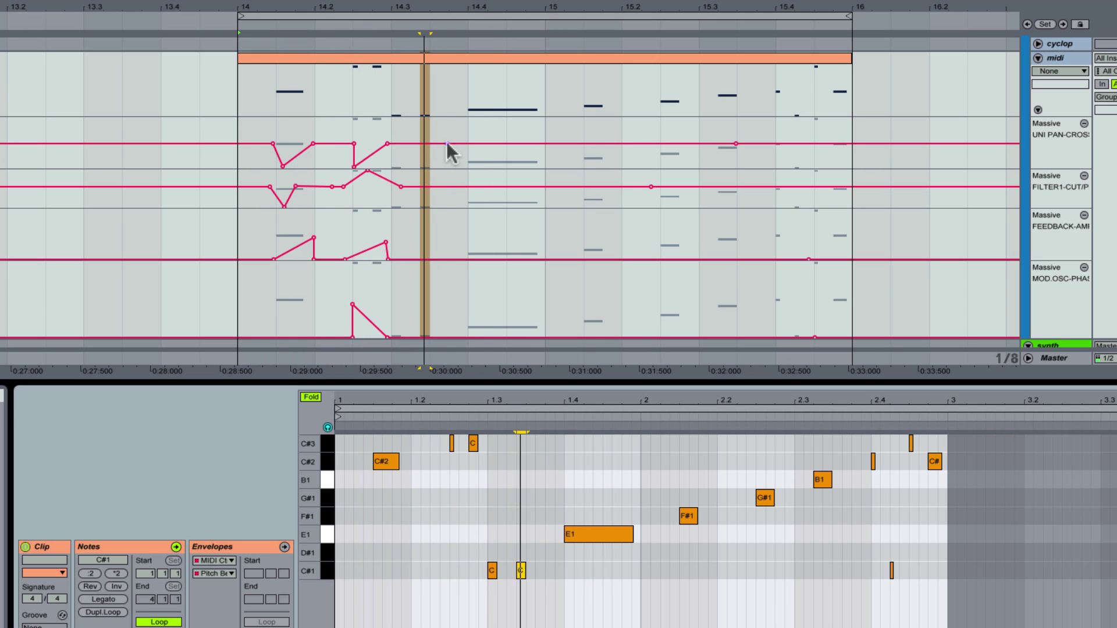
Step: Draw sharp dips in the unison pan and filter 1 cutoff automation over the second short C#1 note
{"action": "left_click", "coordinate": [427, 143]}
{"action": "left_click_drag", "start_coordinate": [426, 168], "coordinate": [417, 206]}
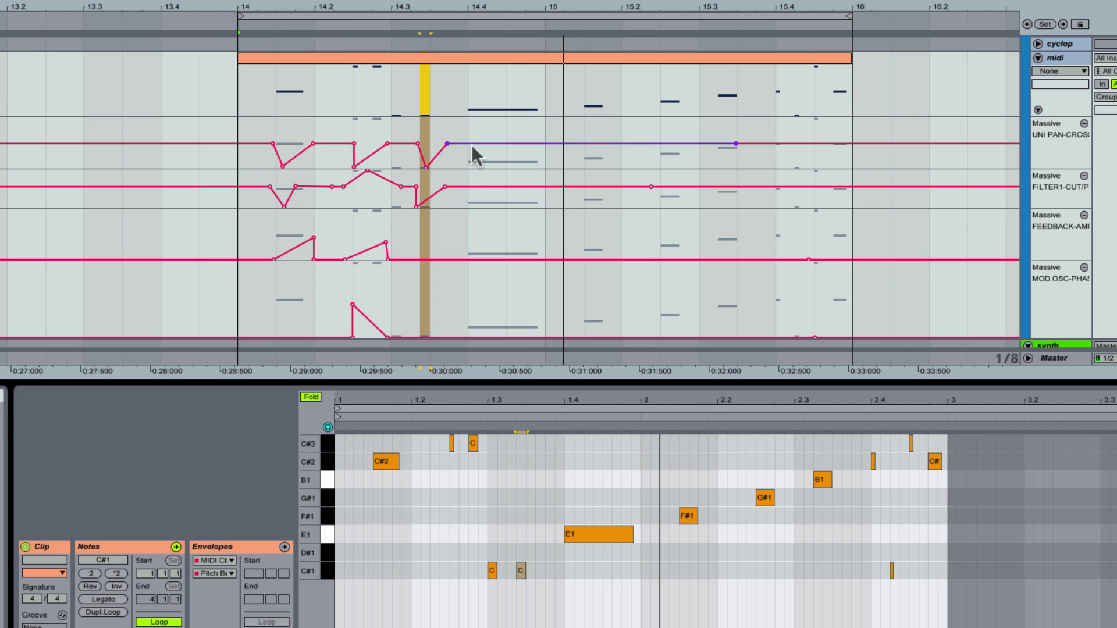
Step: Narrow the grid to 1/16 and draw a shallow dip followed by a raised step in the unison pan automation over the long E1 note
{"action": "left_click", "coordinate": [538, 143]}
{"action": "left_click_drag", "start_coordinate": [492, 144], "coordinate": [515, 136]}
{"action": "key", "text": "ctrl+1"}
{"action": "key", "text": "b"}
{"action": "left_click", "coordinate": [518, 132]}
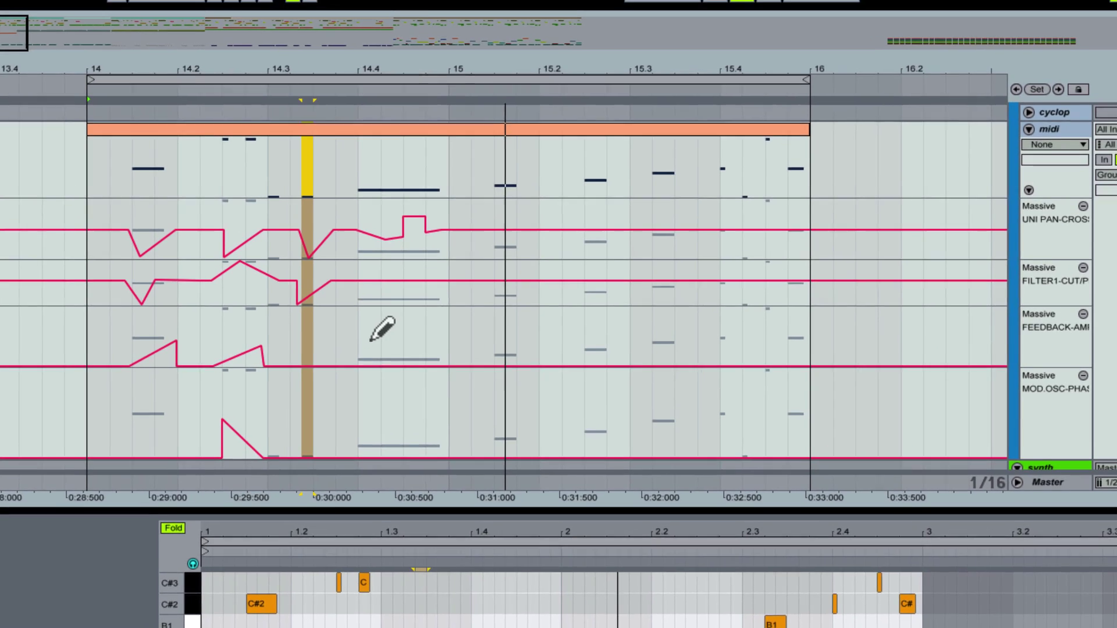
Step: Draw two 1/16 steps in the feedback automation and one between them in the modulation oscillator phase automation over the E1 note
{"action": "left_click", "coordinate": [405, 300]}
{"action": "key", "text": "space"}
{"action": "left_click", "coordinate": [368, 442]}
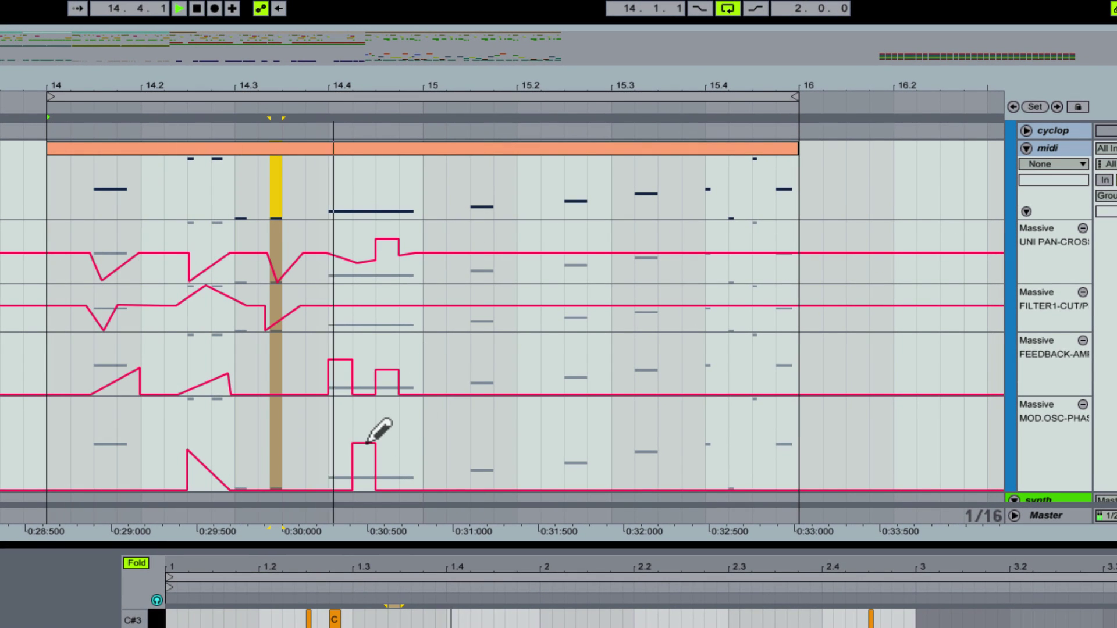
{"action": "key", "text": "ctrl+b"}
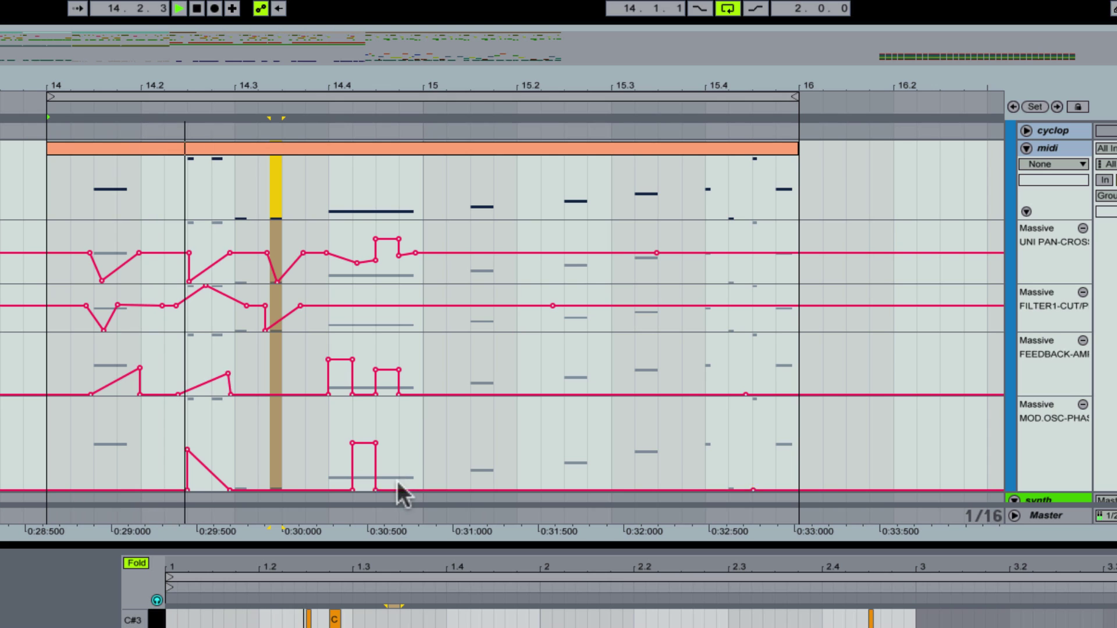
Step: Draw a phase automation ramp rising to 0.93 at the end of the E1 note, and a sharp rise with a curved fall over F#1
{"action": "left_click", "coordinate": [423, 488]}
{"action": "left_click_drag", "start_coordinate": [413, 488], "coordinate": [421, 404]}
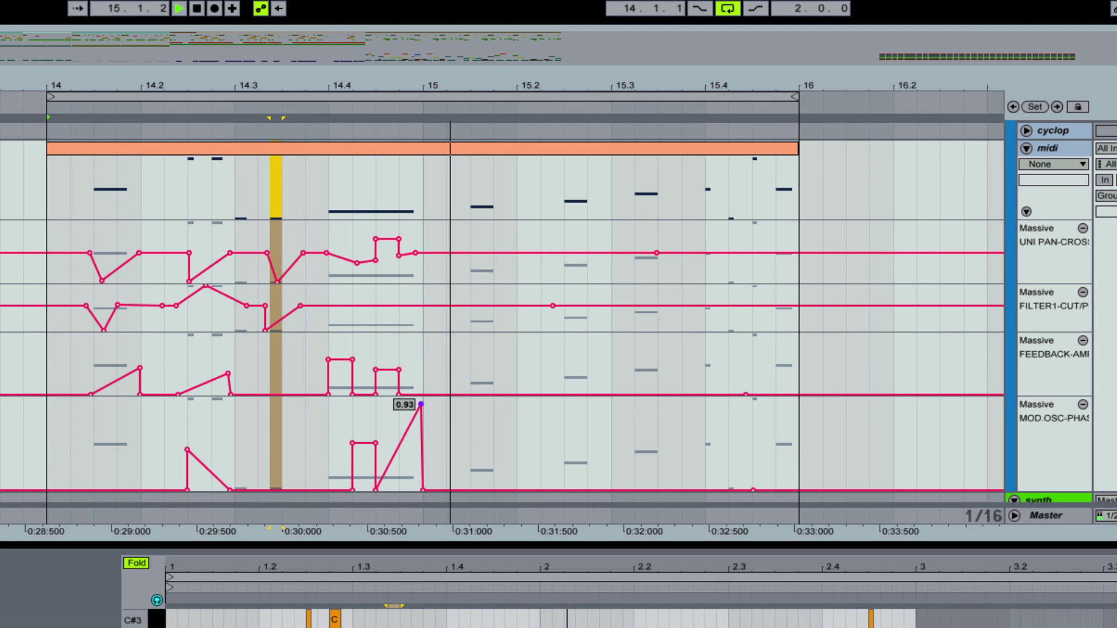
{"action": "key", "text": "space"}
{"action": "left_click_drag", "start_coordinate": [467, 489], "coordinate": [532, 490]}
{"action": "key", "text": "space"}
{"action": "left_click_drag", "start_coordinate": [491, 451], "coordinate": [489, 444]}
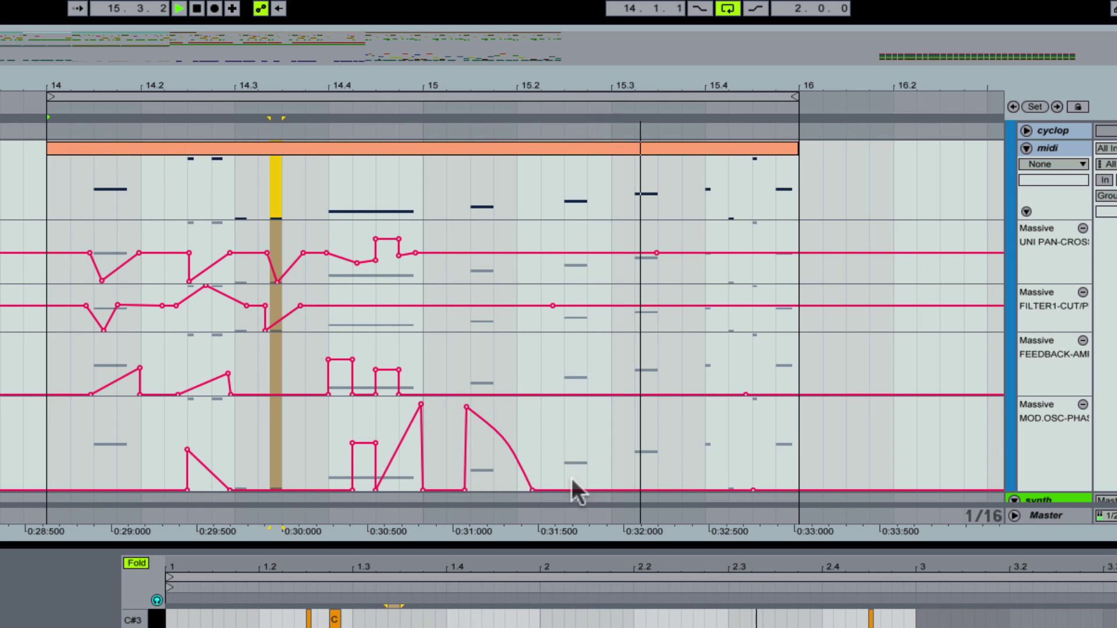
Step: Draw a triangular feedback peak and a falling filter 1 cutoff ramp over the G#1 note
{"action": "left_click", "coordinate": [598, 394]}
{"action": "left_click_drag", "start_coordinate": [576, 395], "coordinate": [575, 360]}
{"action": "left_click", "coordinate": [605, 304]}
{"action": "left_click_drag", "start_coordinate": [572, 305], "coordinate": [651, 294]}
Step: Draw a small filter 1 cutoff peak and a narrow unison pan dip over the B1 note
{"action": "left_click", "coordinate": [659, 305]}
{"action": "left_click", "coordinate": [630, 306]}
{"action": "left_click", "coordinate": [633, 253]}
{"action": "left_click_drag", "start_coordinate": [650, 253], "coordinate": [644, 278]}
{"action": "key", "text": "super+z"}
Step: Draw a long unison pan dip and a triangular filter 1 cutoff peak over the notes of the last beat before bar 16
{"action": "left_click", "coordinate": [700, 253]}
{"action": "left_click", "coordinate": [792, 253]}
{"action": "left_click", "coordinate": [767, 253]}
{"action": "left_click_drag", "start_coordinate": [767, 253], "coordinate": [774, 283]}
{"action": "left_click", "coordinate": [714, 306]}
{"action": "left_click", "coordinate": [754, 305]}
{"action": "left_click", "coordinate": [785, 305]}
{"action": "left_click_drag", "start_coordinate": [751, 305], "coordinate": [738, 286]}
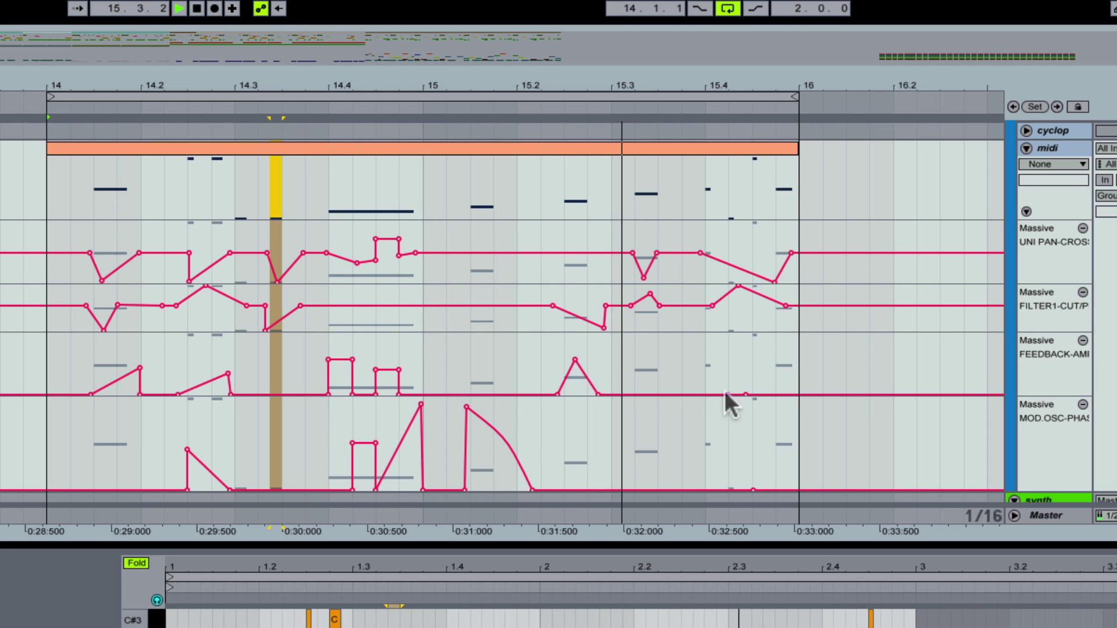
Step: Draw a steep feedback ramp after beat 15.4, plus a wide triangle and a narrow final peak in the modulation oscillator phase automation
{"action": "left_click", "coordinate": [706, 395]}
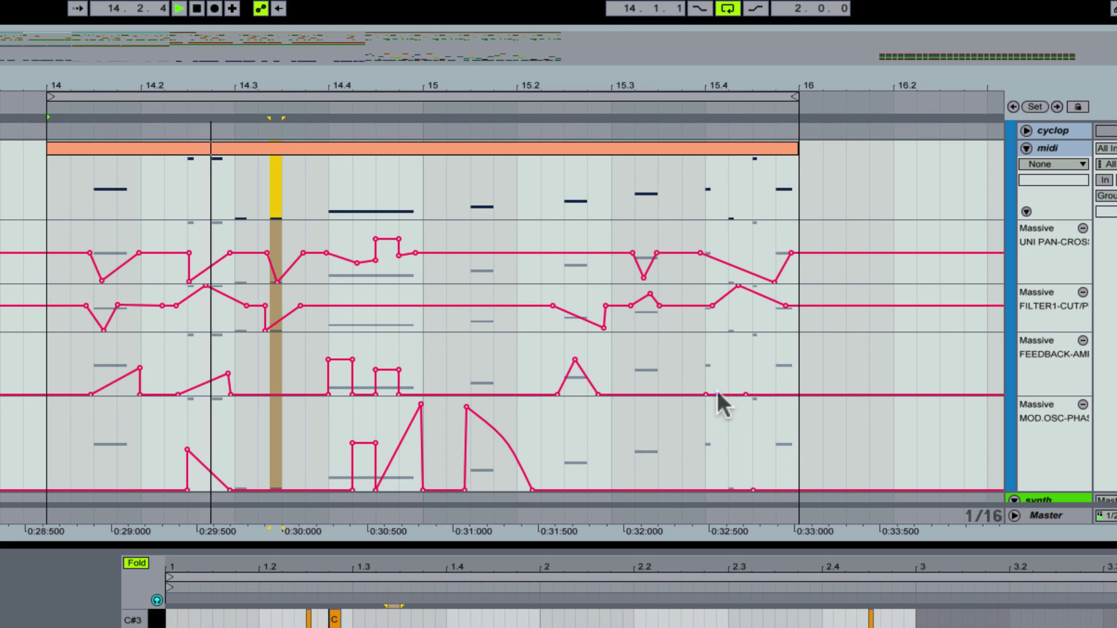
{"action": "left_click_drag", "start_coordinate": [745, 394], "coordinate": [746, 334]}
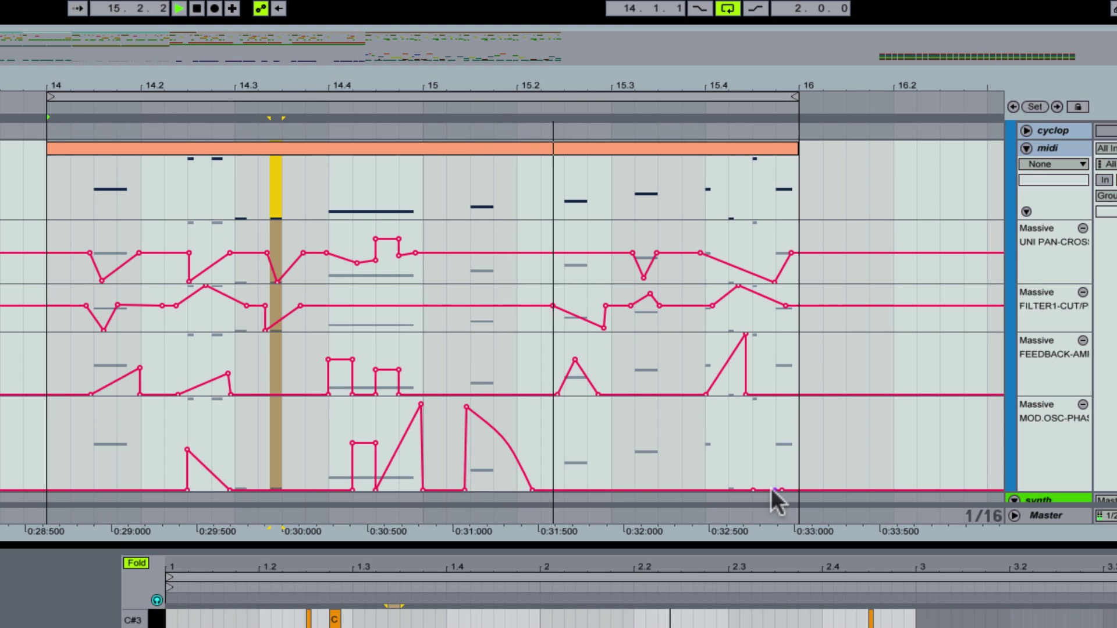
{"action": "left_click", "coordinate": [772, 494]}
{"action": "left_click", "coordinate": [771, 490]}
{"action": "left_click", "coordinate": [787, 490]}
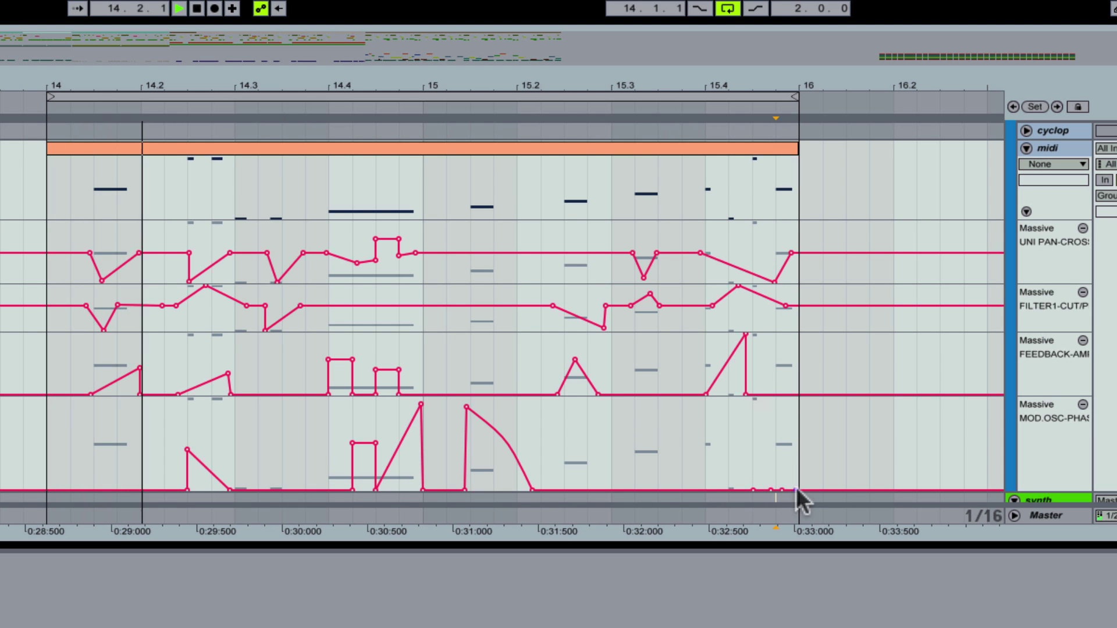
{"action": "left_click_drag", "start_coordinate": [795, 489], "coordinate": [740, 356]}
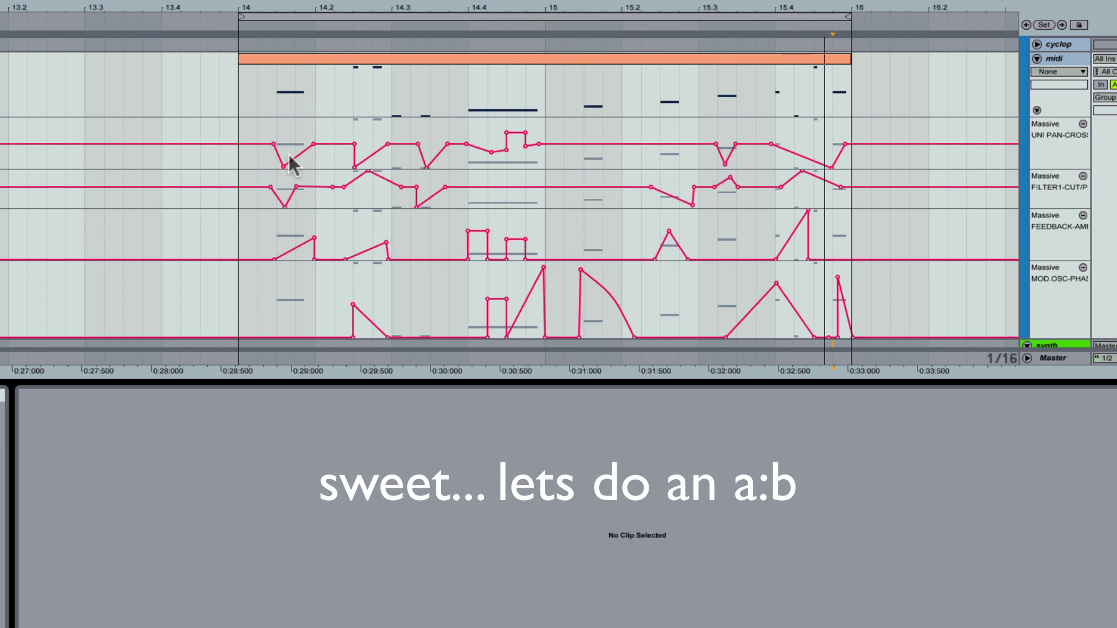
Step: Delete the automation in all four Massive lanes from bar 14 to 16 for an A/B comparison and undo the deletion
{"action": "left_click_drag", "start_coordinate": [249, 170], "coordinate": [850, 332]}
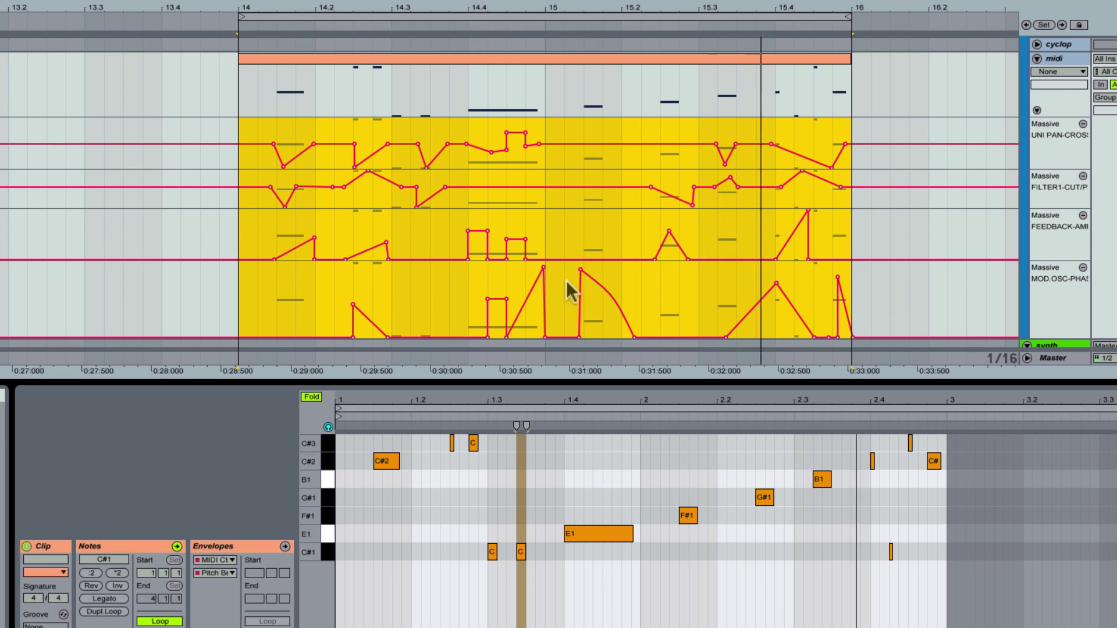
{"action": "key", "text": "Delete"}
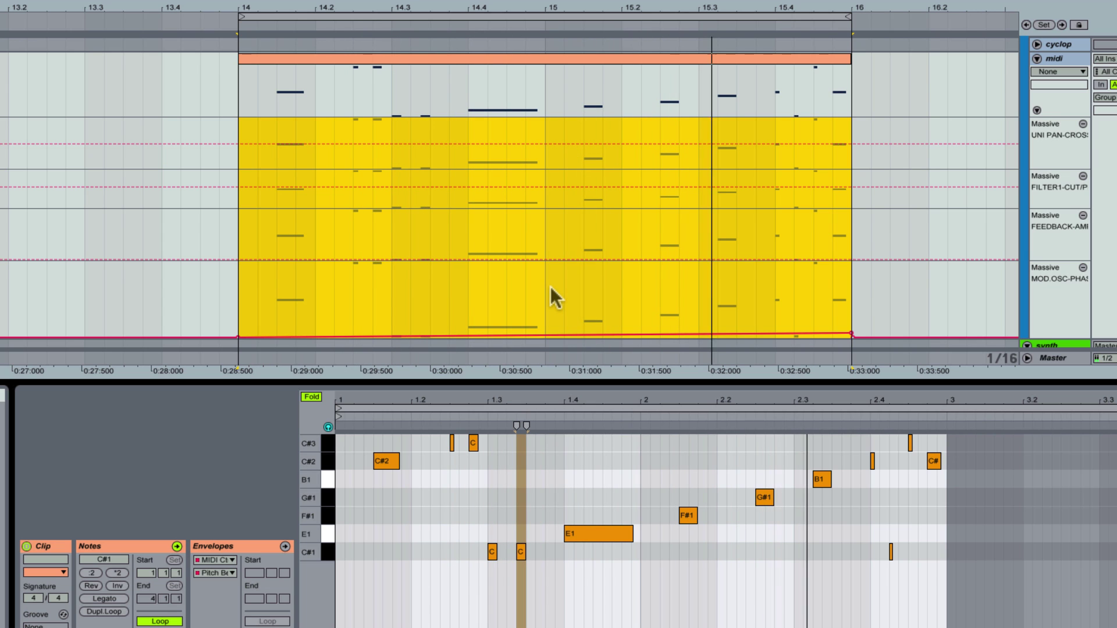
{"action": "key", "text": "ctrl+z"}
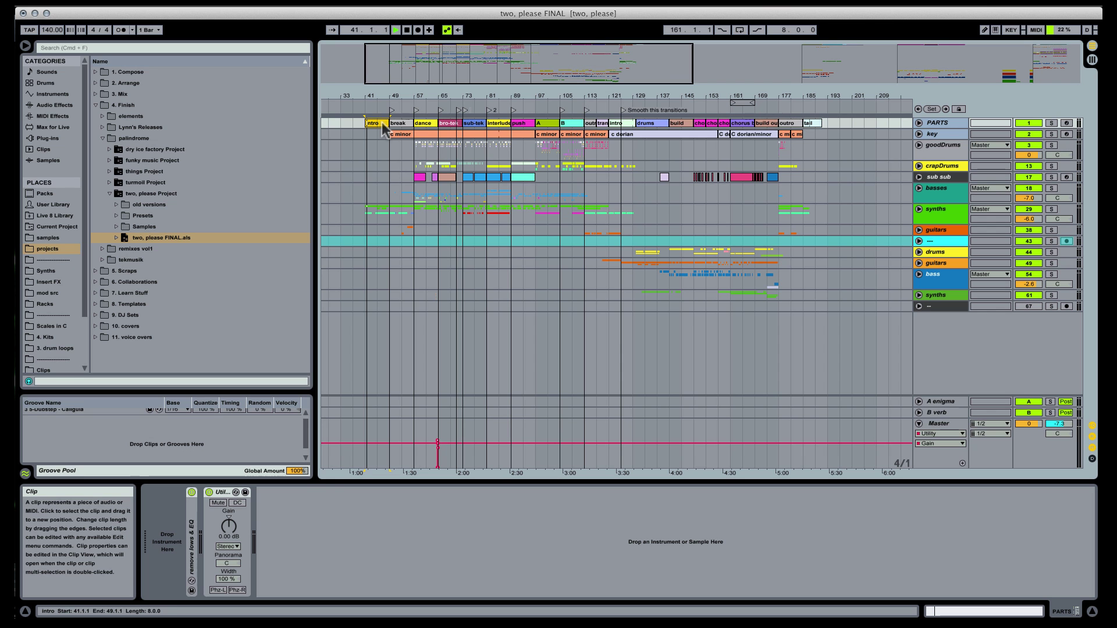
Step: Hide the browser, and unfold and refold the frozen divider track between the guitars and drums tracks
{"action": "left_click", "coordinate": [25, 45]}
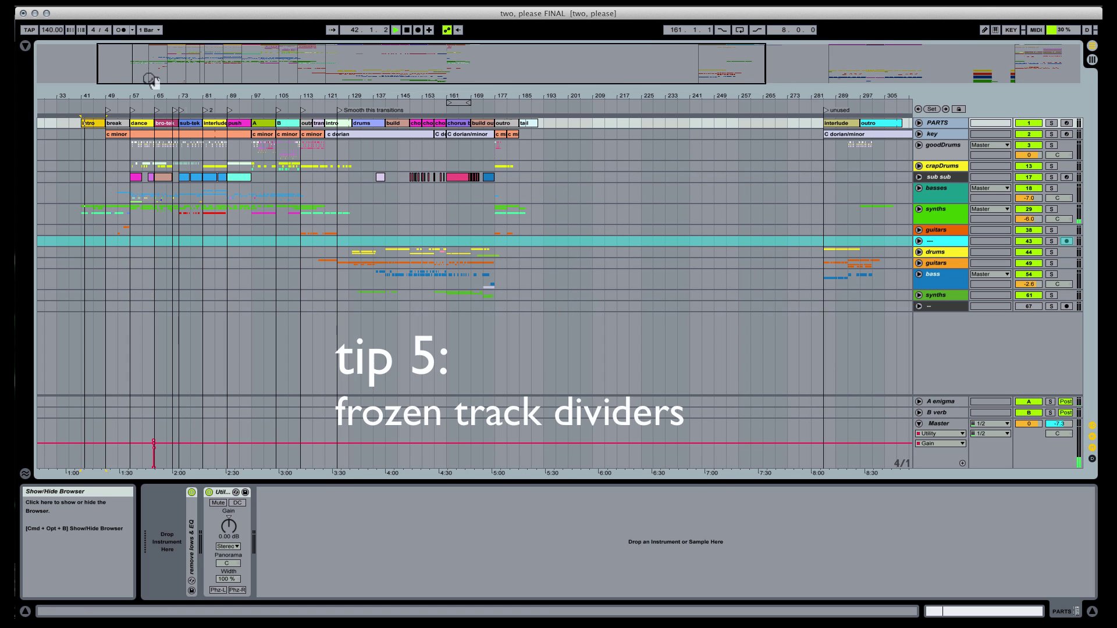
{"action": "left_click_drag", "start_coordinate": [145, 92], "coordinate": [149, 117]}
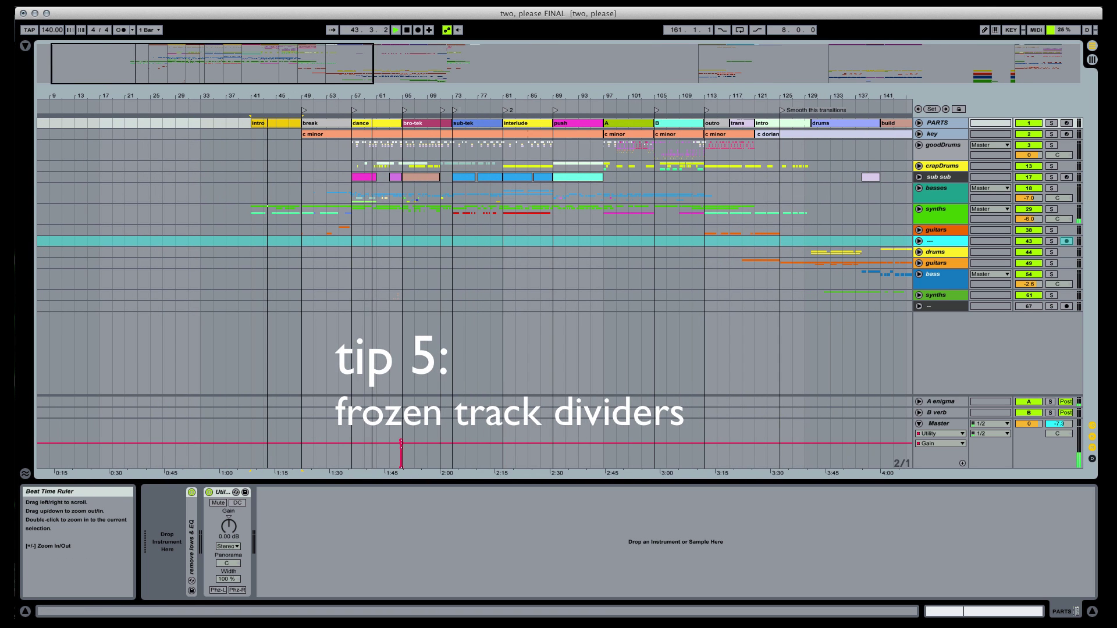
{"action": "left_click", "coordinate": [940, 256]}
{"action": "left_click", "coordinate": [919, 242]}
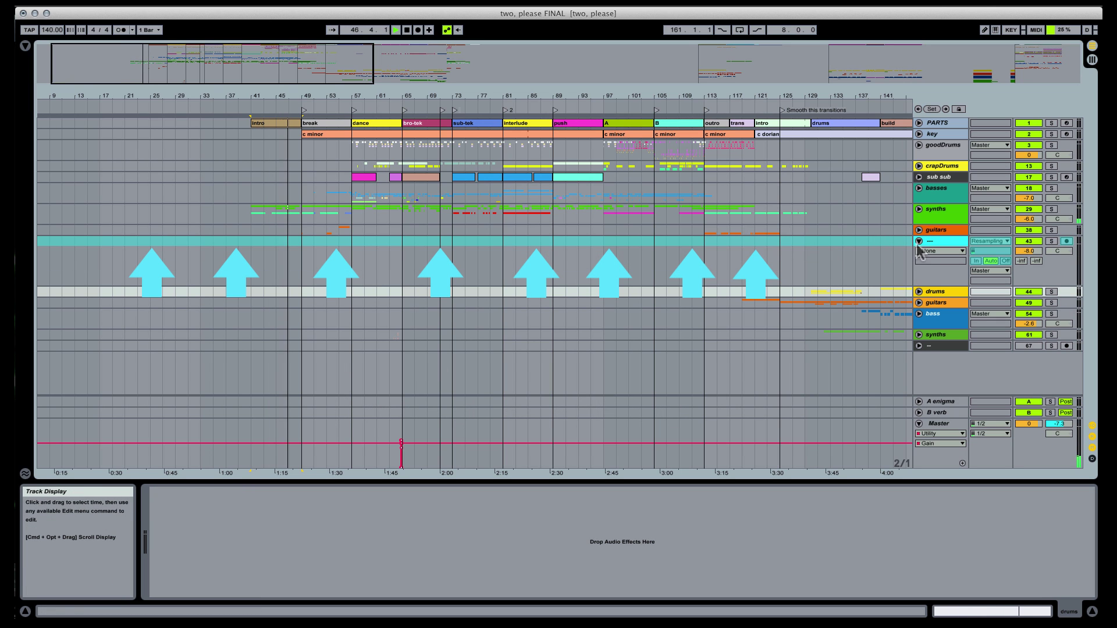
{"action": "left_click", "coordinate": [919, 242]}
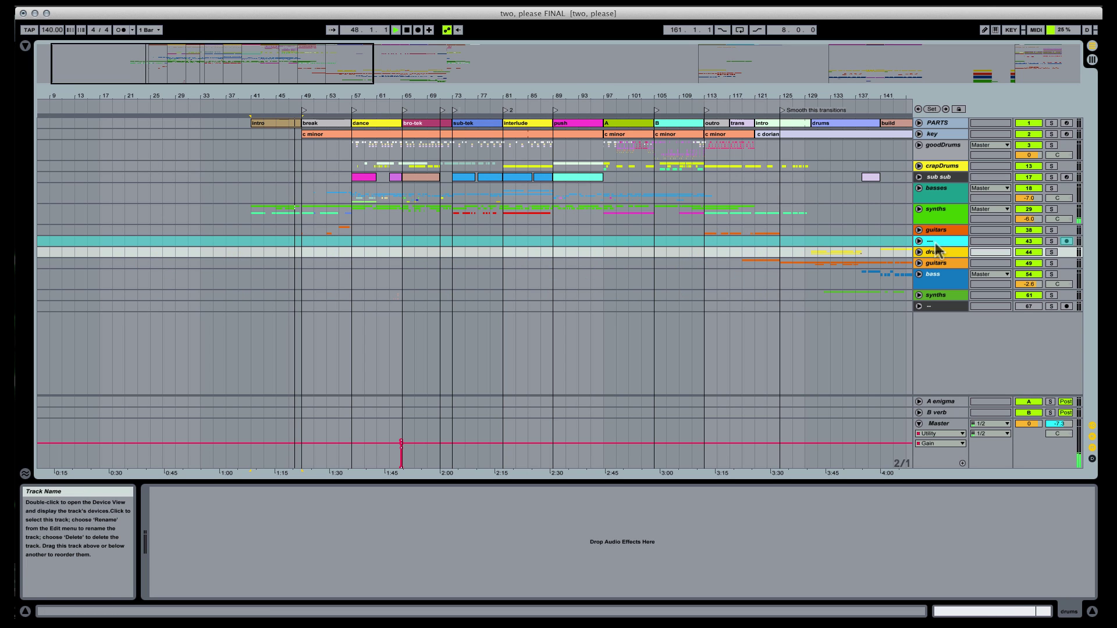
Step: Copy the frozen divider track to just above the sub sub track, and place another copy between the drums and guitars tracks
{"action": "left_click_drag", "start_coordinate": [935, 245], "coordinate": [930, 179]}
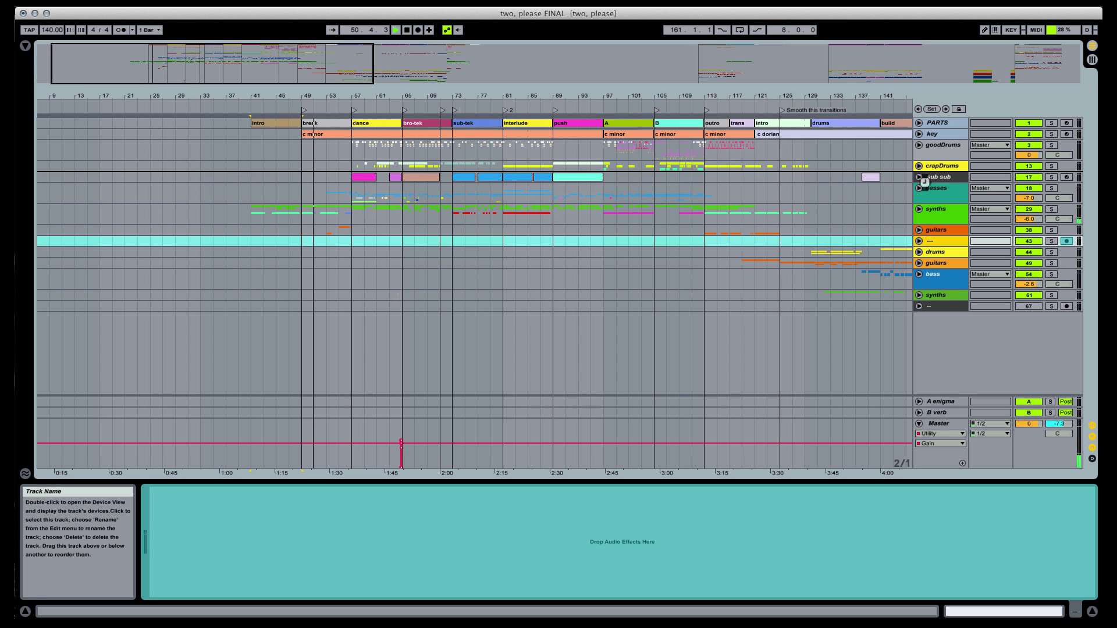
{"action": "left_click_drag", "start_coordinate": [924, 182], "coordinate": [941, 278]}
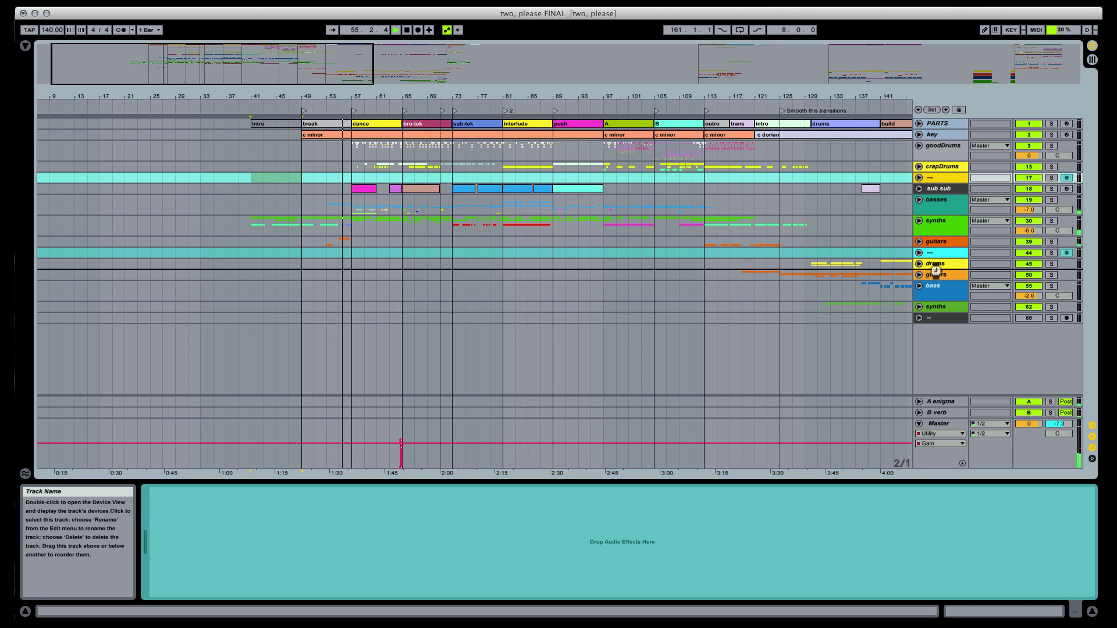
{"action": "left_click_drag", "start_coordinate": [934, 271], "coordinate": [935, 271]}
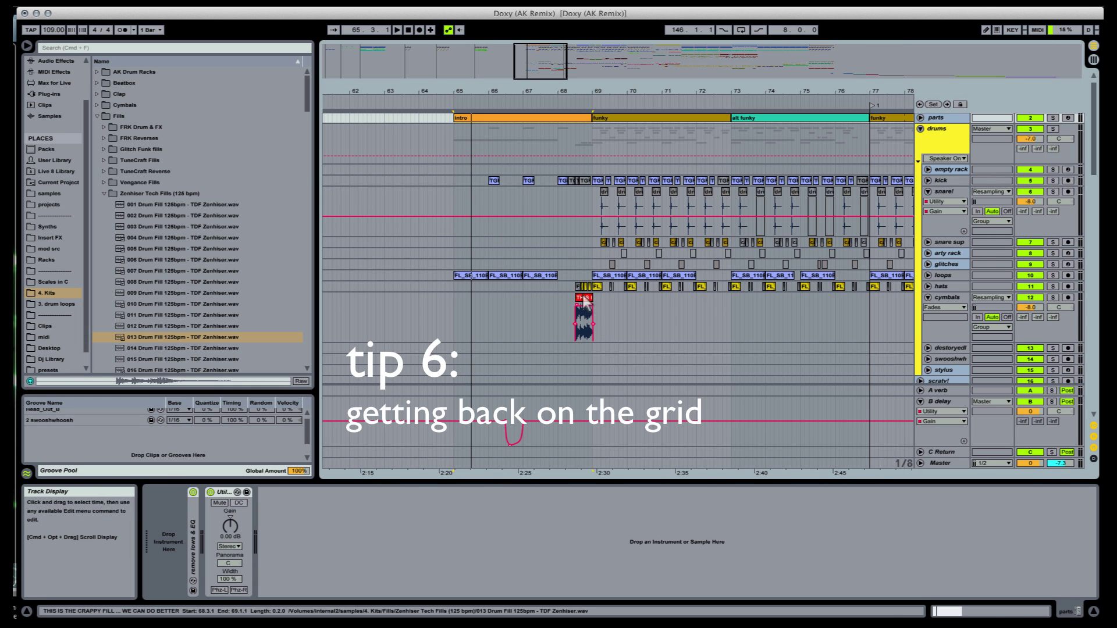
Step: Zoom in on the red drum fill clip before the funky section and play from the start of the intro
{"action": "left_click", "coordinate": [584, 298]}
{"action": "left_click_drag", "start_coordinate": [594, 92], "coordinate": [594, 96]}
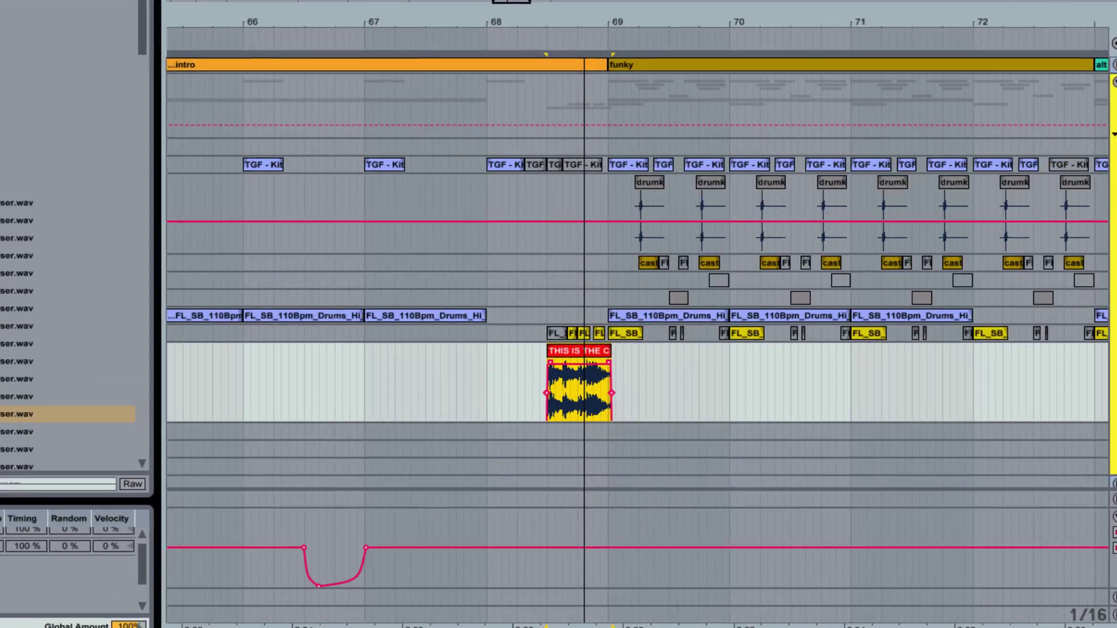
{"action": "left_click_drag", "start_coordinate": [584, 26], "coordinate": [584, 14]}
{"action": "left_click", "coordinate": [514, 62]}
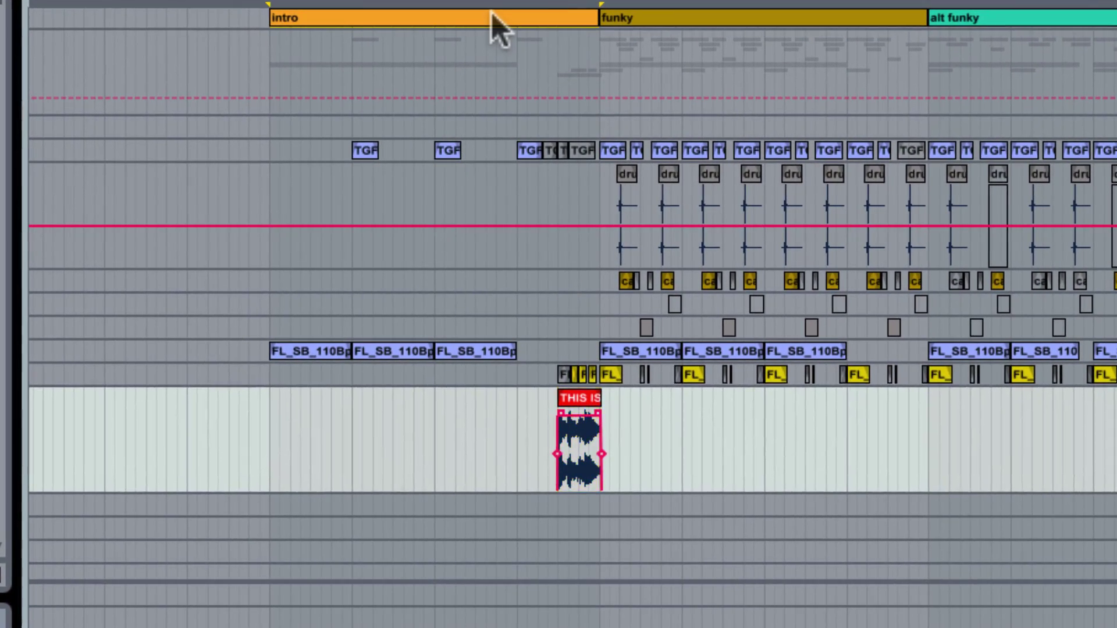
{"action": "left_click", "coordinate": [492, 17]}
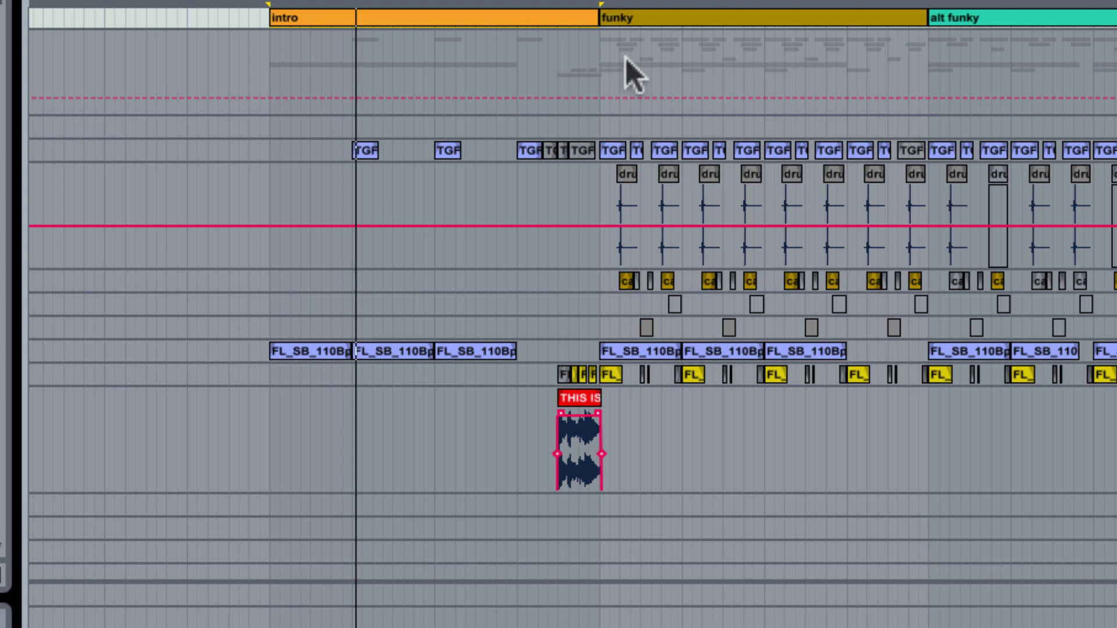
Step: Loop bars 68 to 70 across the drum tracks, zoom in on that range, and play the drum fill clip
{"action": "left_click_drag", "start_coordinate": [511, 54], "coordinate": [692, 61]}
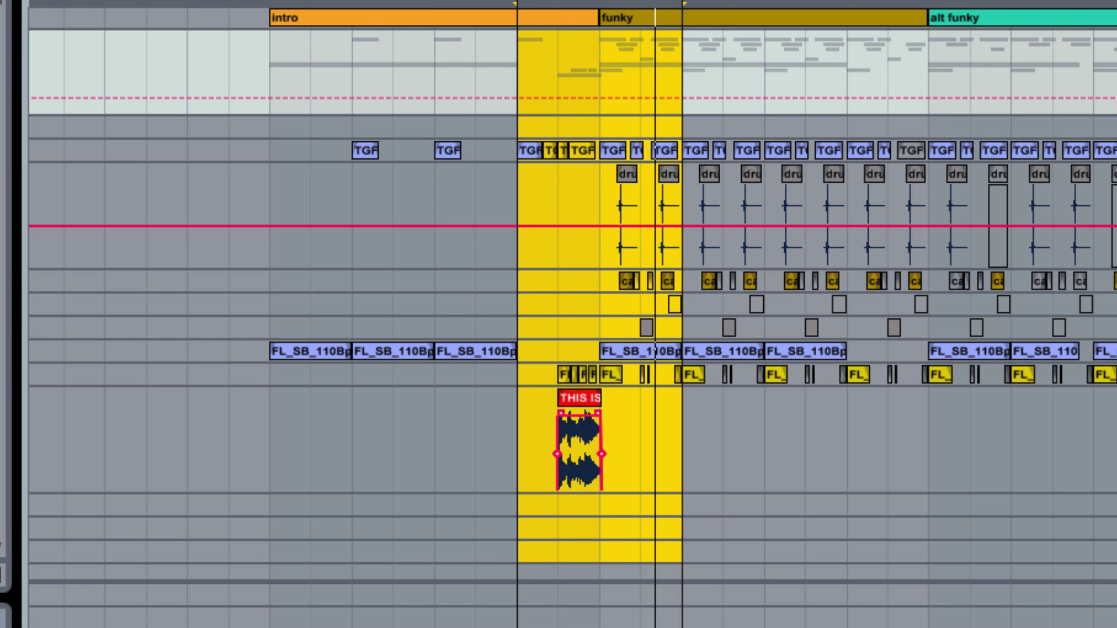
{"action": "key", "text": "z"}
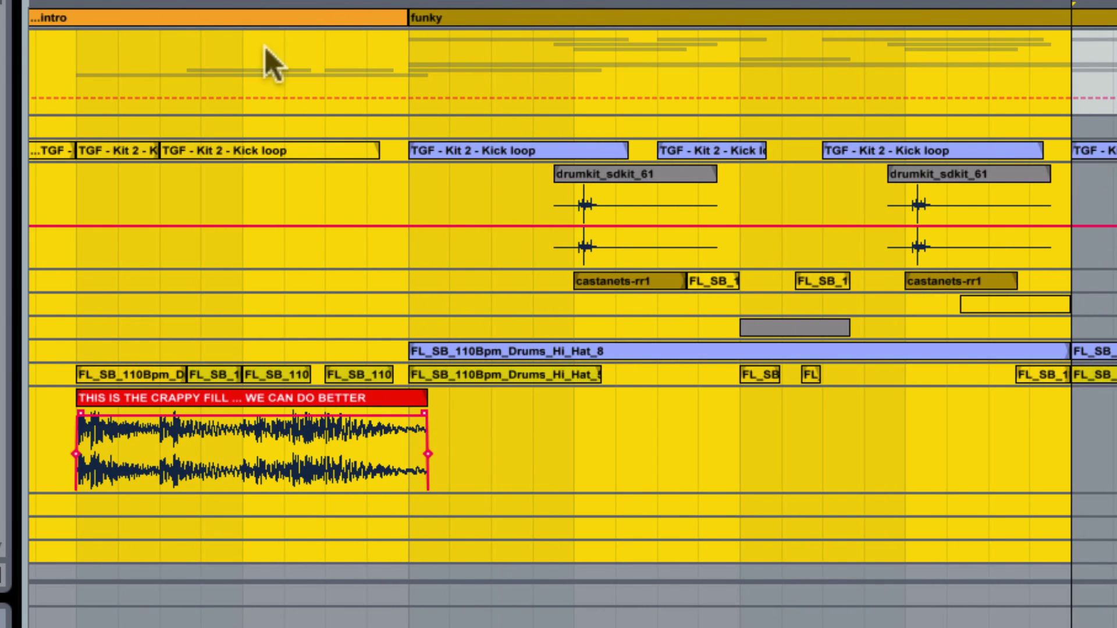
{"action": "left_click_drag", "start_coordinate": [146, 3], "coordinate": [558, 4]}
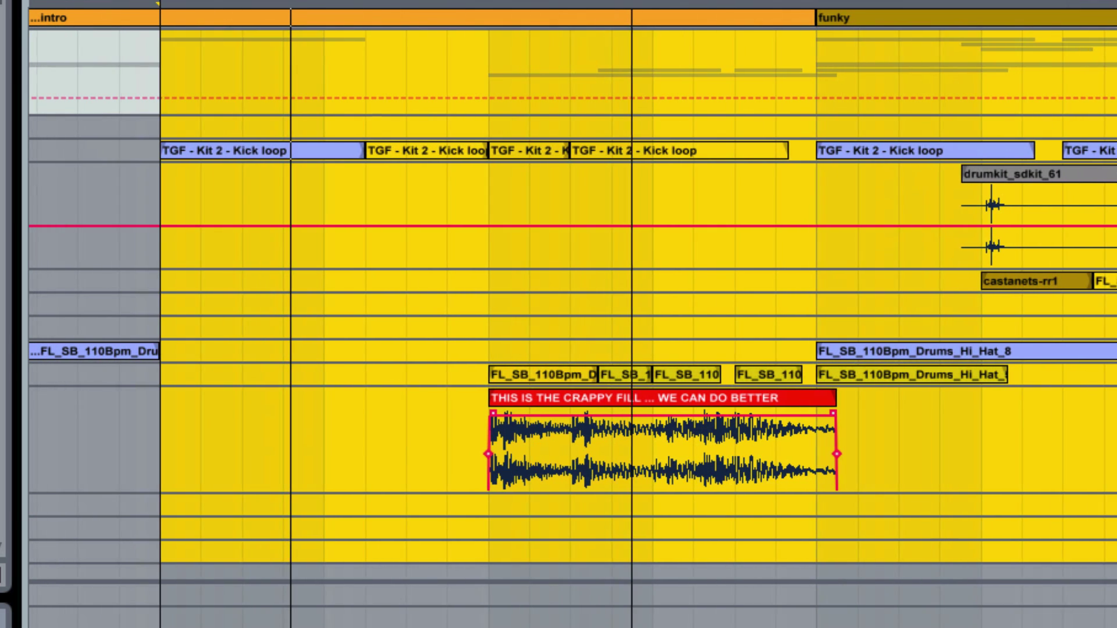
{"action": "left_click", "coordinate": [528, 463]}
{"action": "key", "text": "space"}
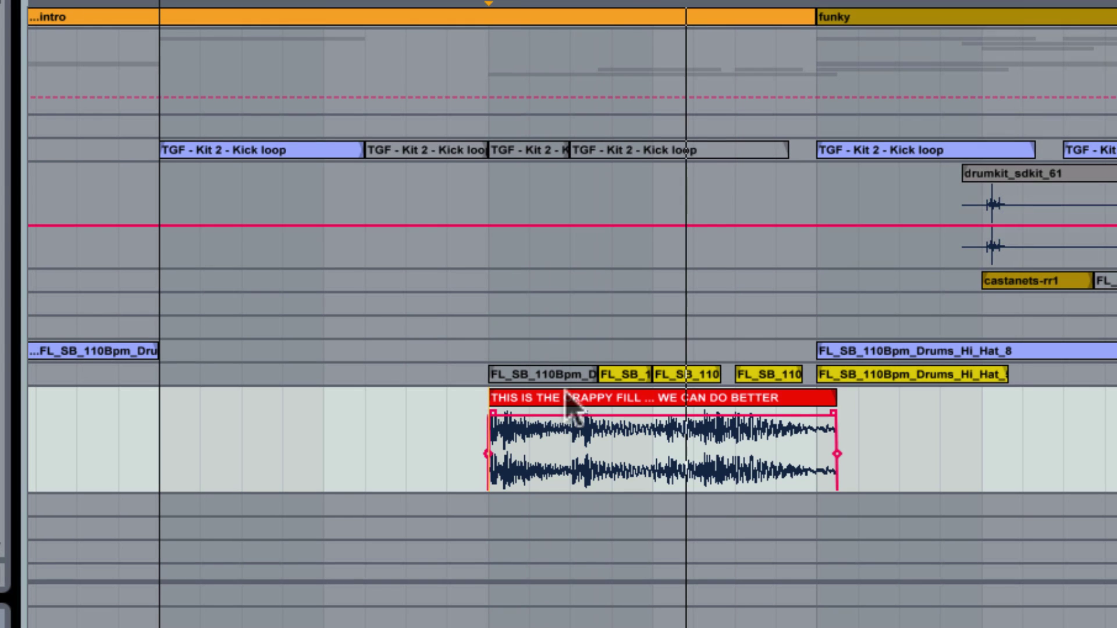
Step: Play the red drum fill clip and split it at its second hit, just after the first kick loop segment under it
{"action": "key", "text": "space"}
{"action": "key", "text": "space"}
{"action": "left_click", "coordinate": [571, 444]}
{"action": "key", "text": "ctrl+e"}
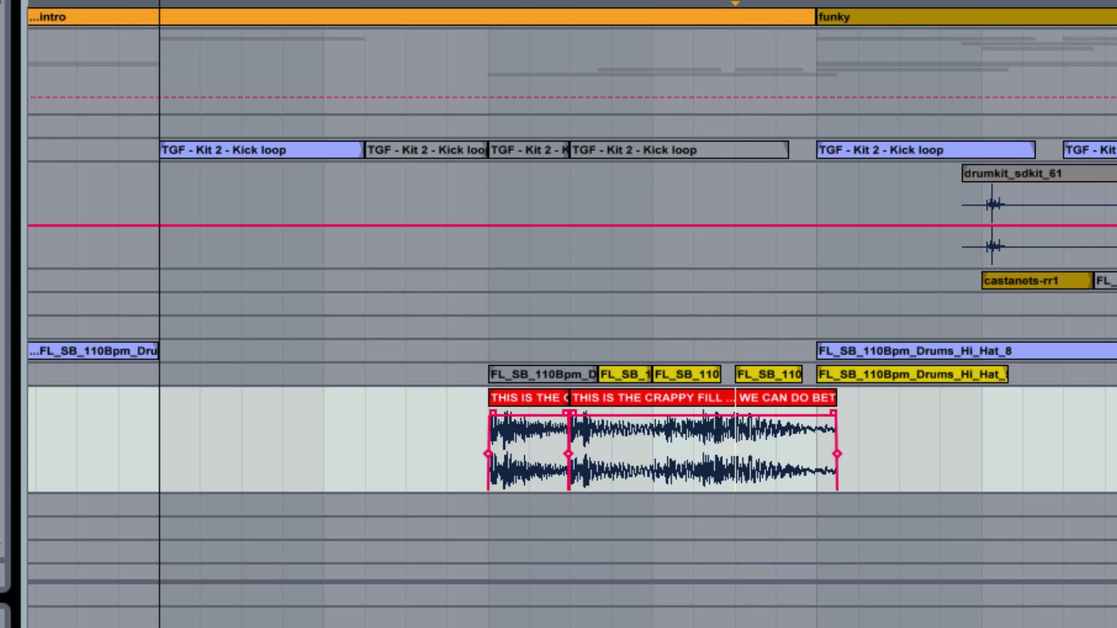
Step: Split the rest of the drum fill clip at its remaining hits so that it is cut into six slices
{"action": "key", "text": "plus"}
{"action": "left_click", "coordinate": [672, 480]}
{"action": "key", "text": "ctrl+e"}
{"action": "left_click", "coordinate": [634, 438]}
{"action": "key", "text": "ctrl+e"}
{"action": "left_click", "coordinate": [536, 441]}
{"action": "key", "text": "ctrl+e"}
{"action": "left_click", "coordinate": [375, 432]}
{"action": "left_click_drag", "start_coordinate": [384, 3], "coordinate": [490, 2]}
{"action": "key", "text": "ctrl+e"}
{"action": "key", "text": "ctrl+z"}
{"action": "left_click", "coordinate": [401, 441]}
{"action": "key", "text": "ctrl+e"}
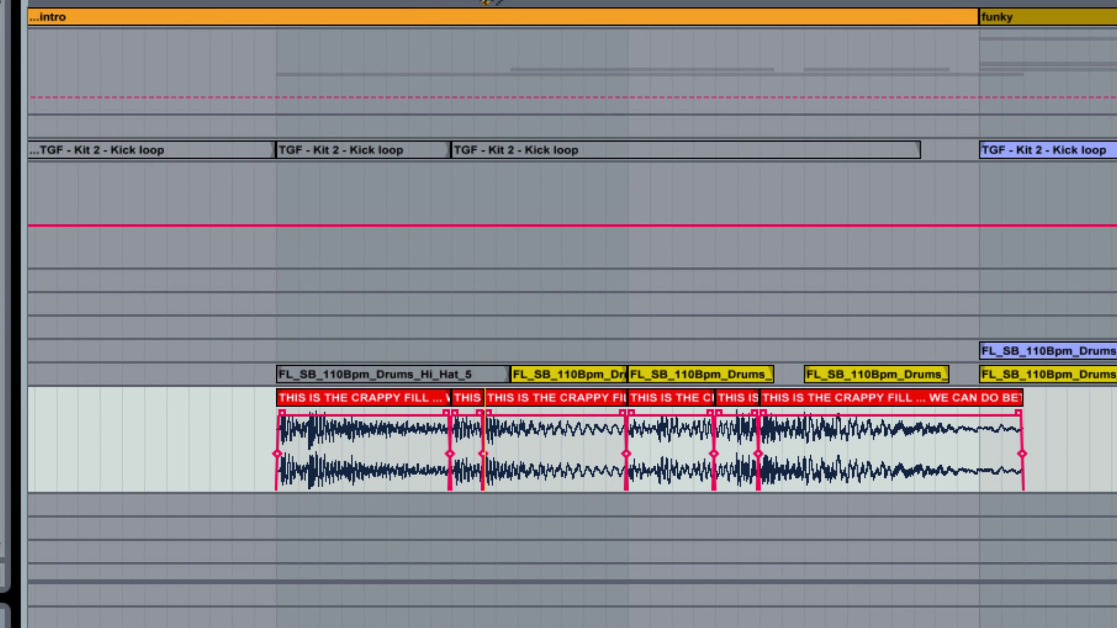
Step: Move the third fill slice onto the next grid line, and shorten the first and third slices
{"action": "left_click", "coordinate": [521, 428]}
{"action": "left_click_drag", "start_coordinate": [624, 398], "coordinate": [538, 398]}
{"action": "left_click_drag", "start_coordinate": [509, 399], "coordinate": [565, 400]}
{"action": "left_click_drag", "start_coordinate": [448, 398], "coordinate": [364, 398]}
Step: Shorten the fourth and fifth slices, and move the last slice onto the grid with its end trimmed to the funky section's start
{"action": "left_click", "coordinate": [669, 442]}
{"action": "left_click_drag", "start_coordinate": [714, 442], "coordinate": [689, 442]}
{"action": "left_click", "coordinate": [732, 407]}
{"action": "mouse_move", "coordinate": [732, 399]}
{"action": "left_mouse_down"}
{"action": "mouse_move", "coordinate": [749, 399]}
{"action": "mouse_move", "coordinate": [731, 398]}
{"action": "left_mouse_up"}
{"action": "left_click_drag", "start_coordinate": [820, 398], "coordinate": [844, 398]}
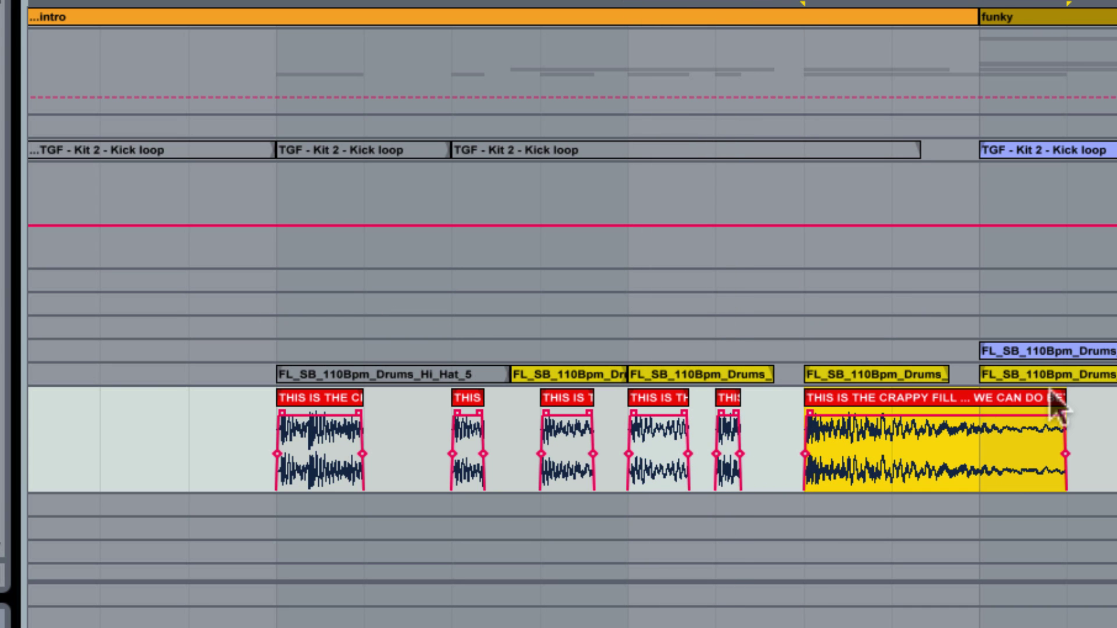
{"action": "left_click_drag", "start_coordinate": [1056, 396], "coordinate": [978, 396]}
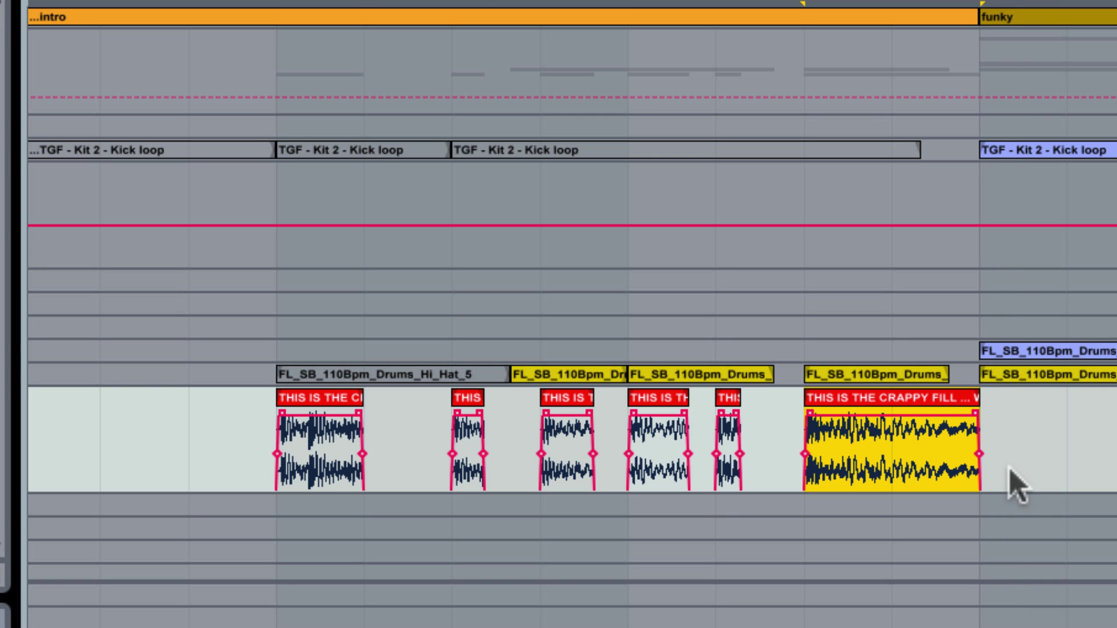
Step: Turn off warping for all six drum fill slices together
{"action": "left_click_drag", "start_coordinate": [1017, 481], "coordinate": [275, 460]}
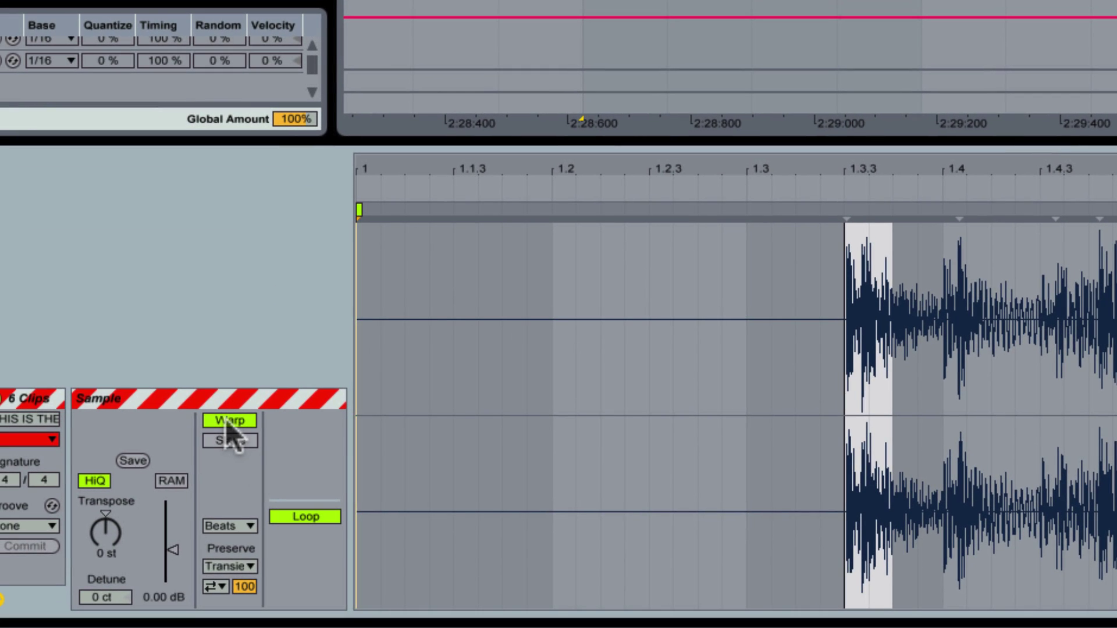
{"action": "left_click", "coordinate": [189, 467]}
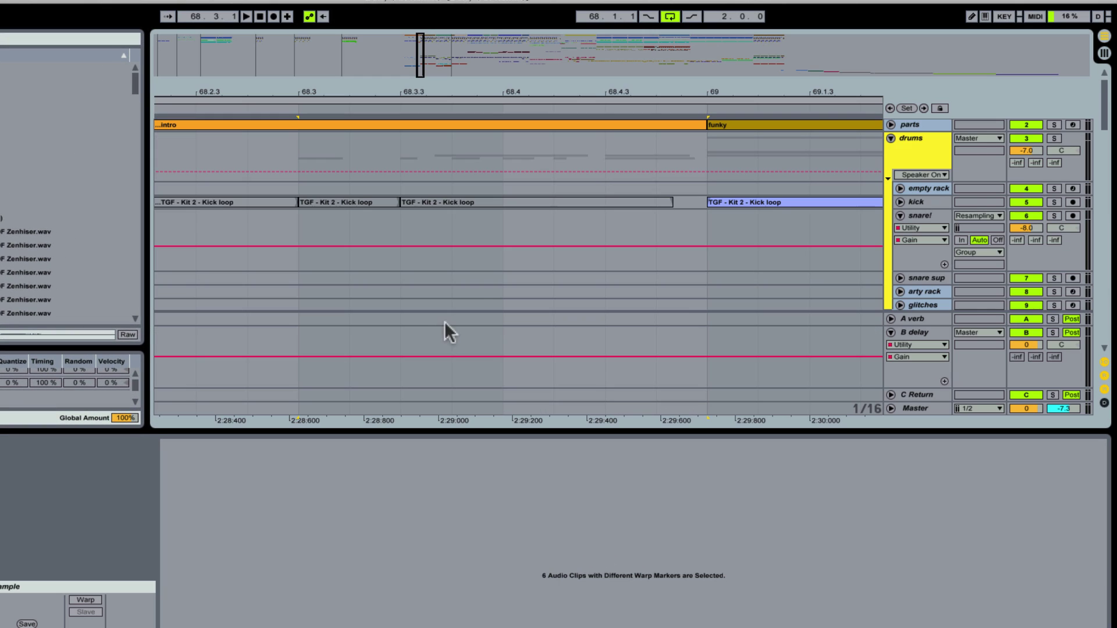
{"action": "key", "text": "alt+plus"}
{"action": "scroll", "coordinate": [491, 271], "scroll_direction": "down", "scroll_amount": 4}
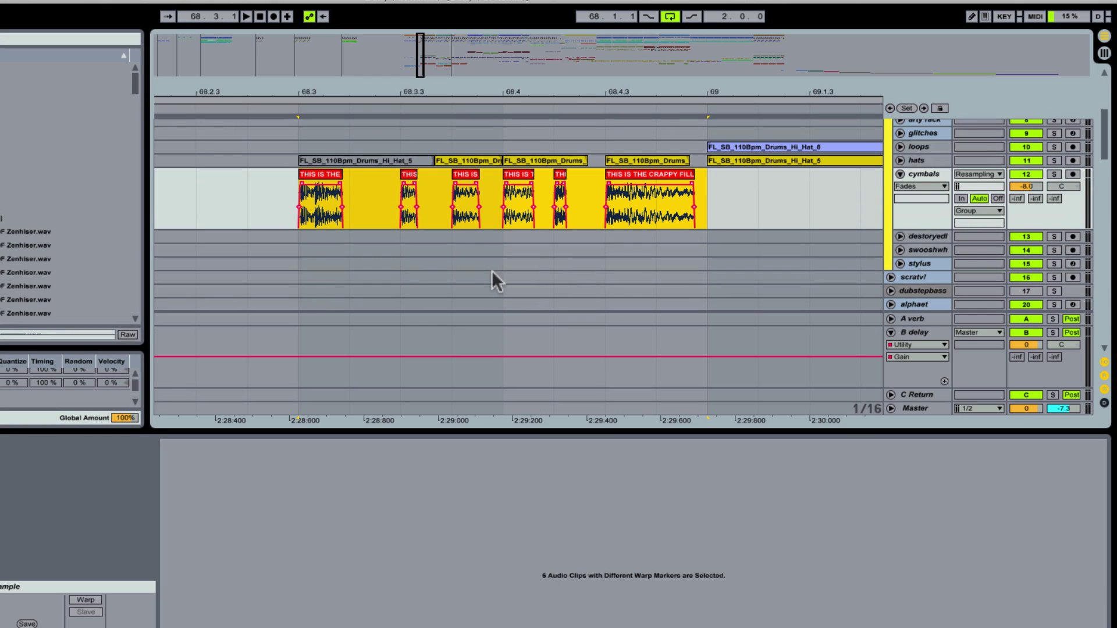
Step: Play the unwarped fill from its first slice, and again from bar 68
{"action": "left_click", "coordinate": [334, 182]}
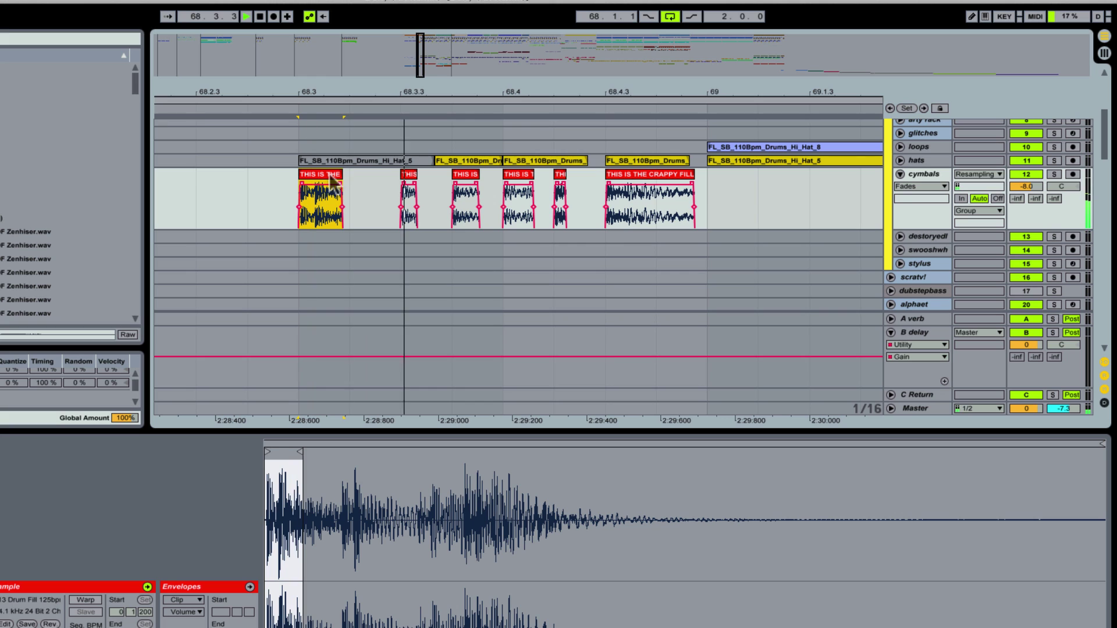
{"action": "mouse_move", "coordinate": [410, 92]}
{"action": "left_mouse_down"}
{"action": "mouse_move", "coordinate": [434, 88]}
{"action": "mouse_move", "coordinate": [433, 70]}
{"action": "mouse_move", "coordinate": [431, 93]}
{"action": "left_mouse_up"}
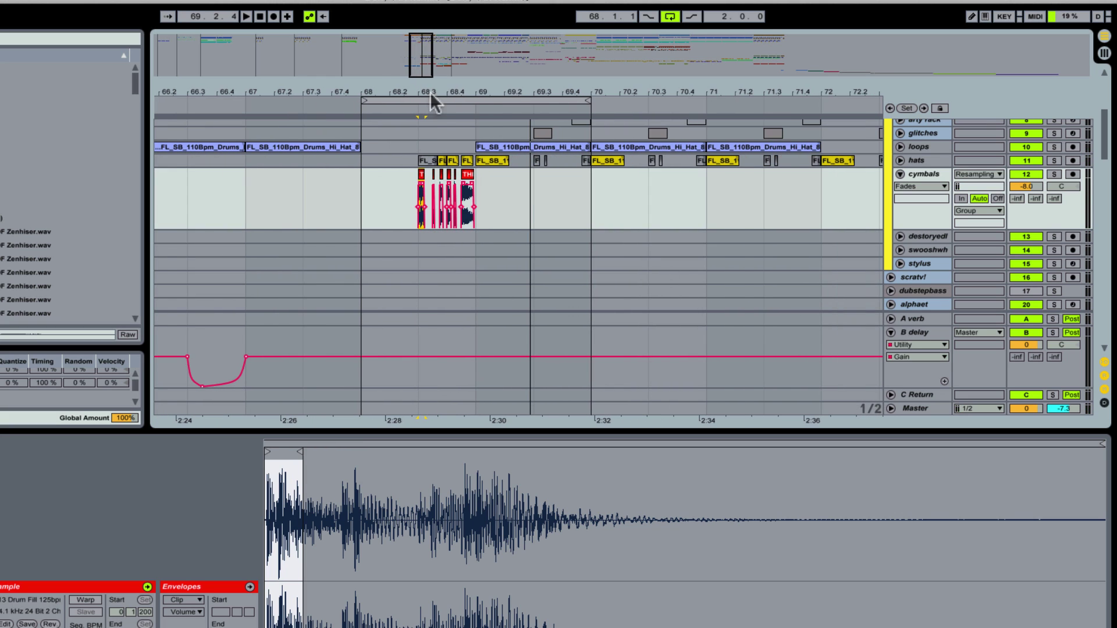
{"action": "left_click", "coordinate": [365, 202]}
{"action": "key", "text": "space"}
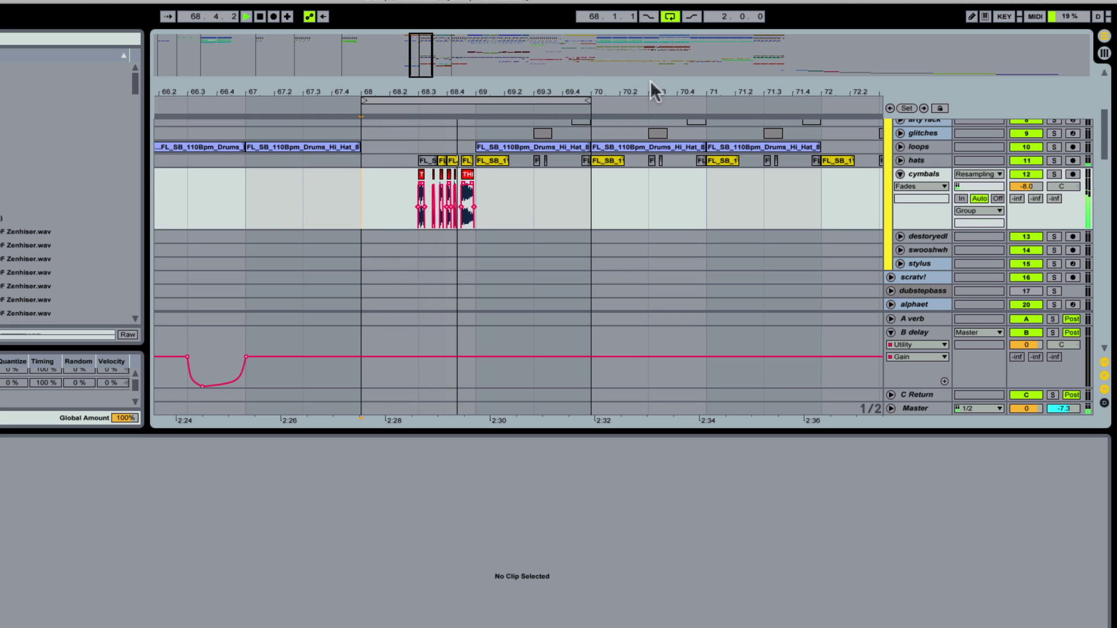
Step: Turn off arrangement looping and play the fill in context from bar 67
{"action": "left_click", "coordinate": [671, 17]}
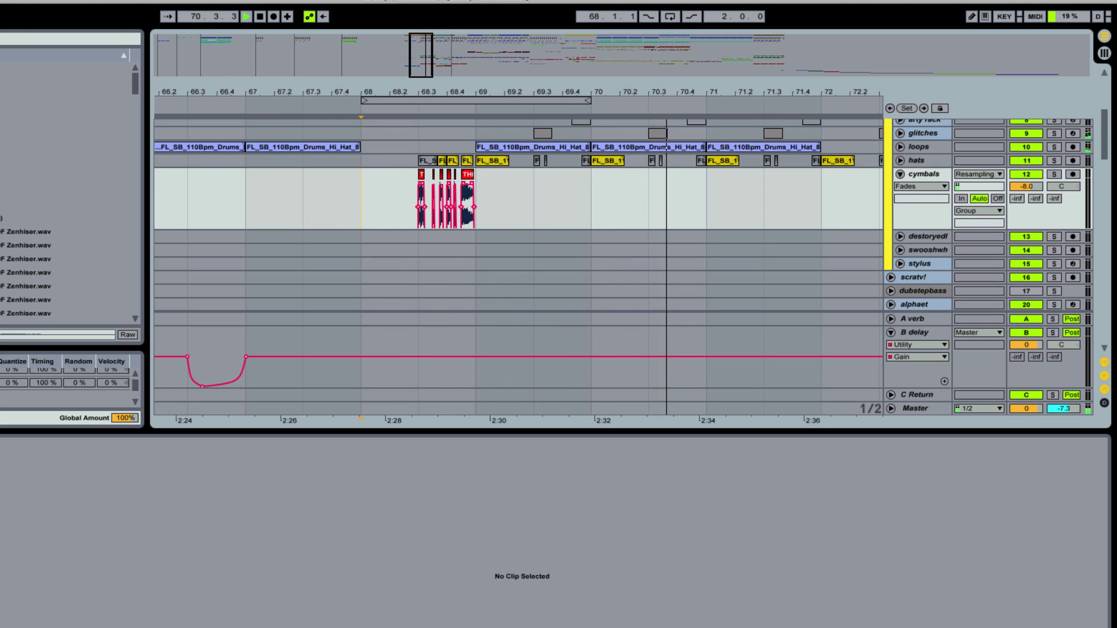
{"action": "left_click", "coordinate": [255, 212]}
{"action": "key", "text": "space"}
{"action": "left_click_drag", "start_coordinate": [293, 93], "coordinate": [293, 58]}
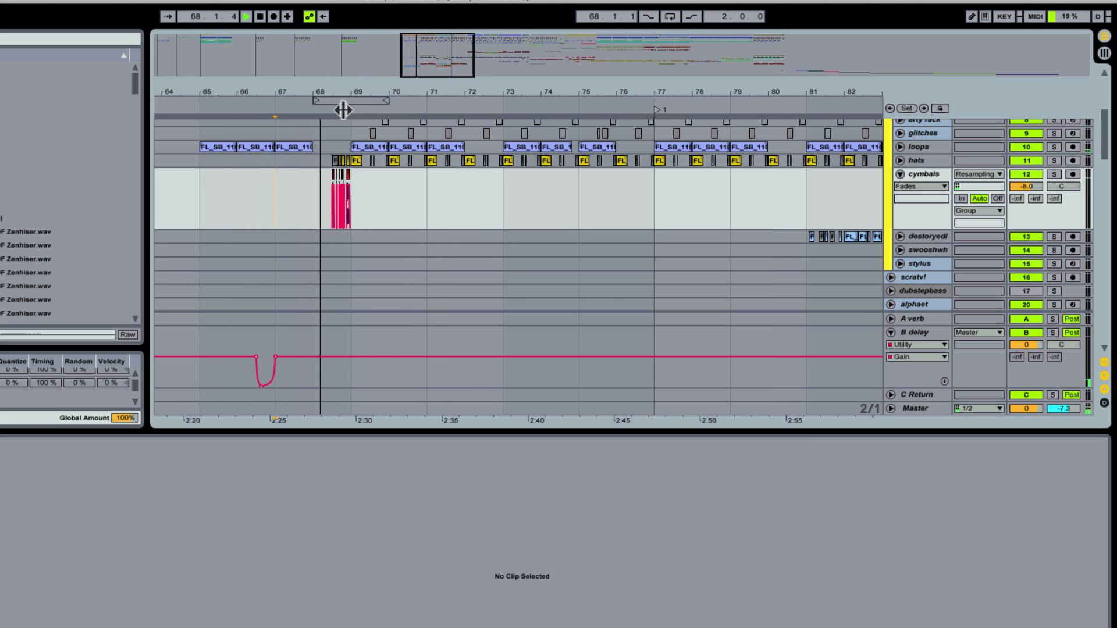
Step: Copy the first fill slice into the gap before the second slice, and shorten the copy while auditioning the fill
{"action": "left_click_drag", "start_coordinate": [347, 100], "coordinate": [384, 206]}
{"action": "left_click", "coordinate": [224, 174]}
{"action": "key", "text": "space"}
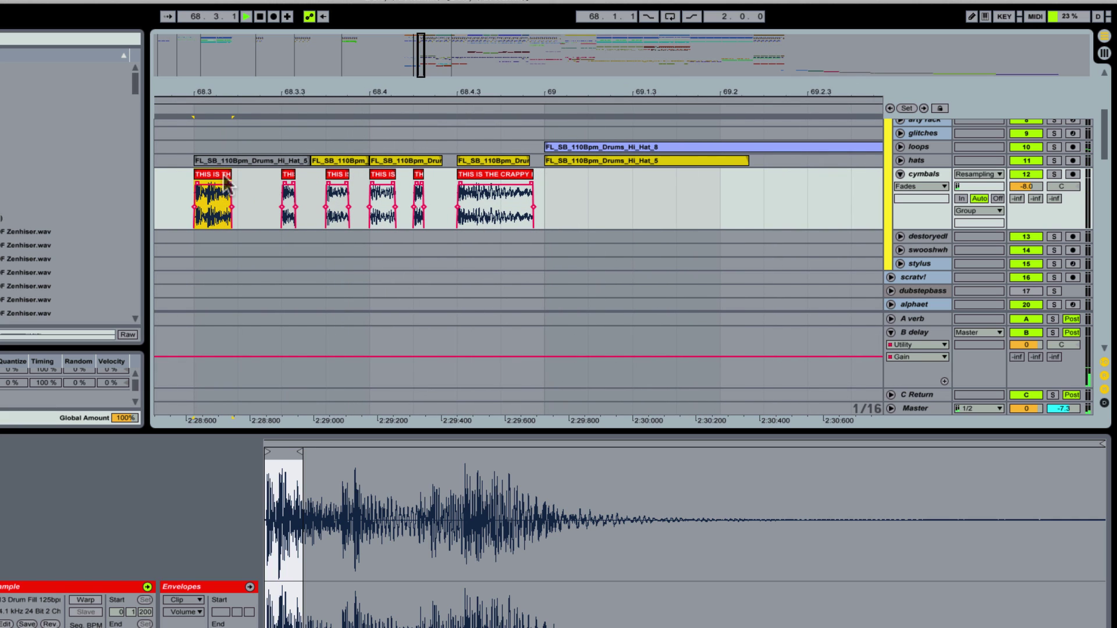
{"action": "left_click_drag", "start_coordinate": [222, 175], "coordinate": [256, 175]}
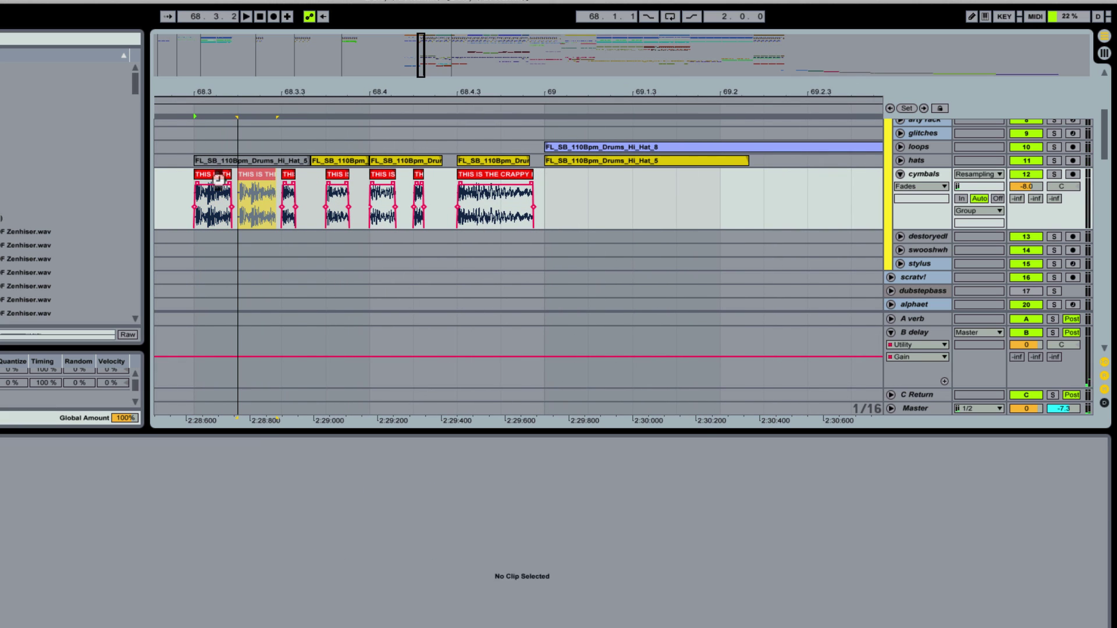
{"action": "left_click", "coordinate": [210, 181]}
{"action": "key", "text": "space"}
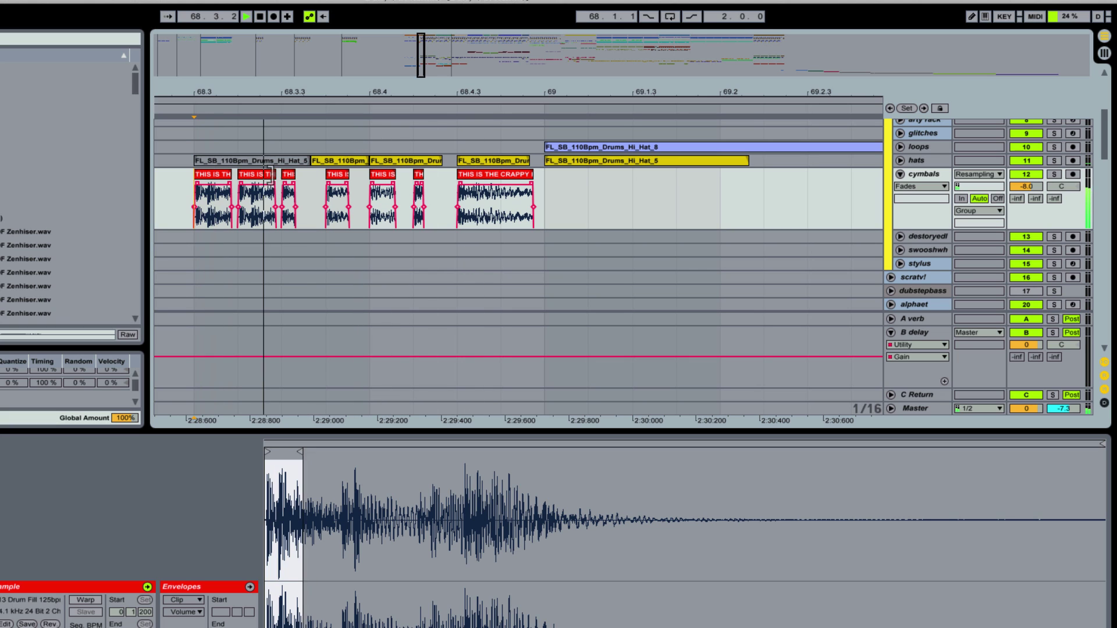
{"action": "left_click_drag", "start_coordinate": [271, 173], "coordinate": [264, 173]}
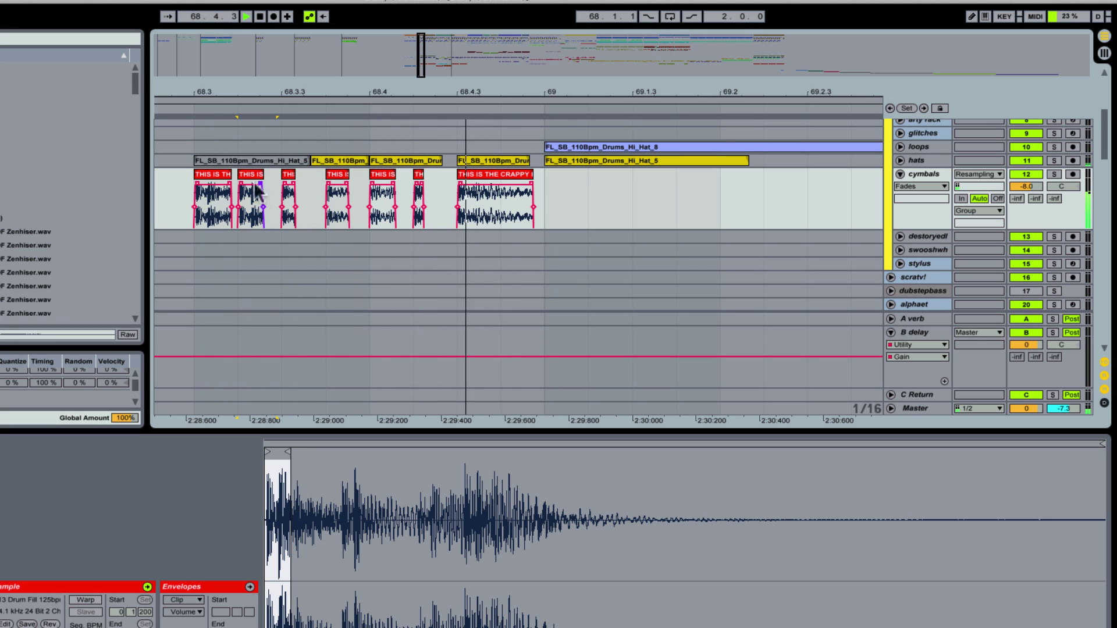
Step: Add a fade-in across the short slice at 68.3.3 and play the fill from its first slice
{"action": "key", "text": "space"}
{"action": "left_click", "coordinate": [218, 174]}
{"action": "key", "text": "space"}
{"action": "left_click_drag", "start_coordinate": [286, 185], "coordinate": [315, 191]}
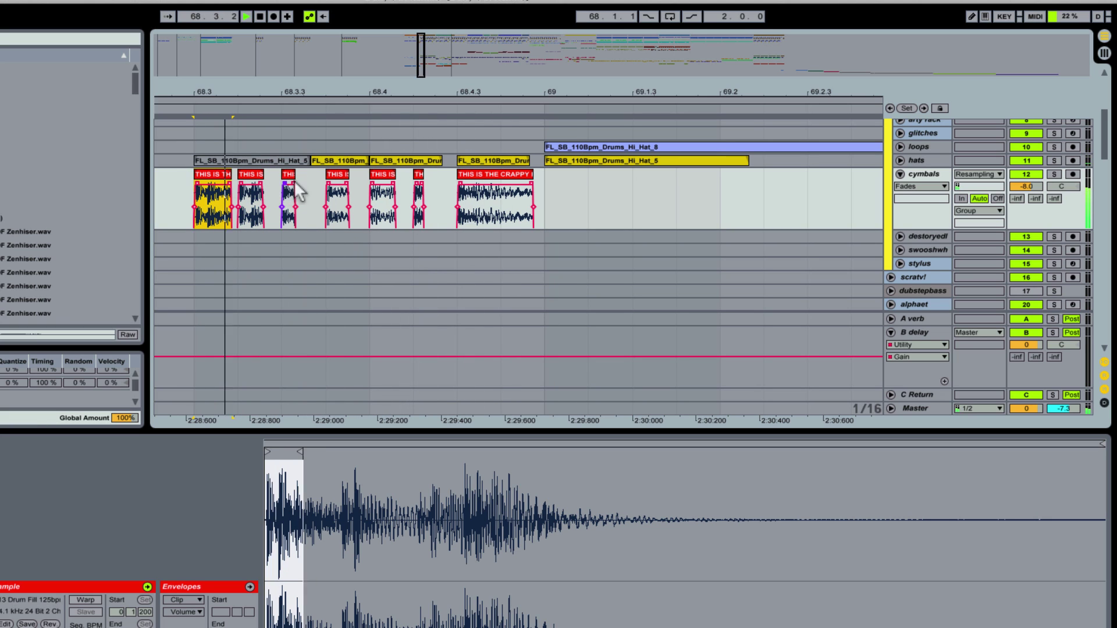
{"action": "left_click", "coordinate": [212, 180]}
{"action": "key", "text": "space"}
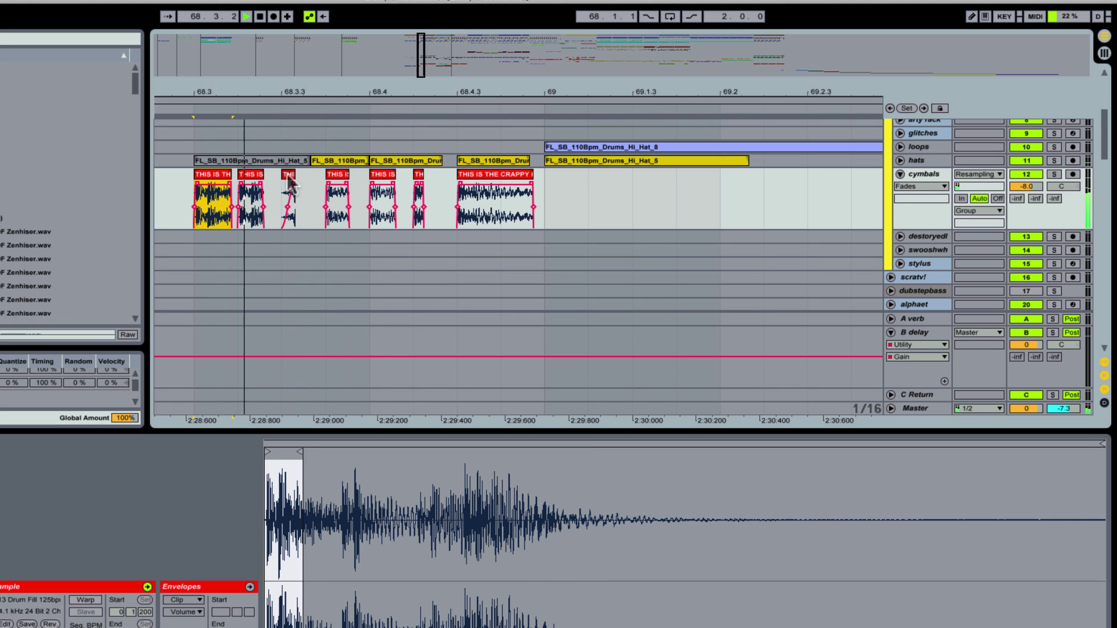
Step: Shorten the slice just before beat 68.4 to about half its length while playing the fill
{"action": "left_click", "coordinate": [291, 182]}
{"action": "key", "text": "space"}
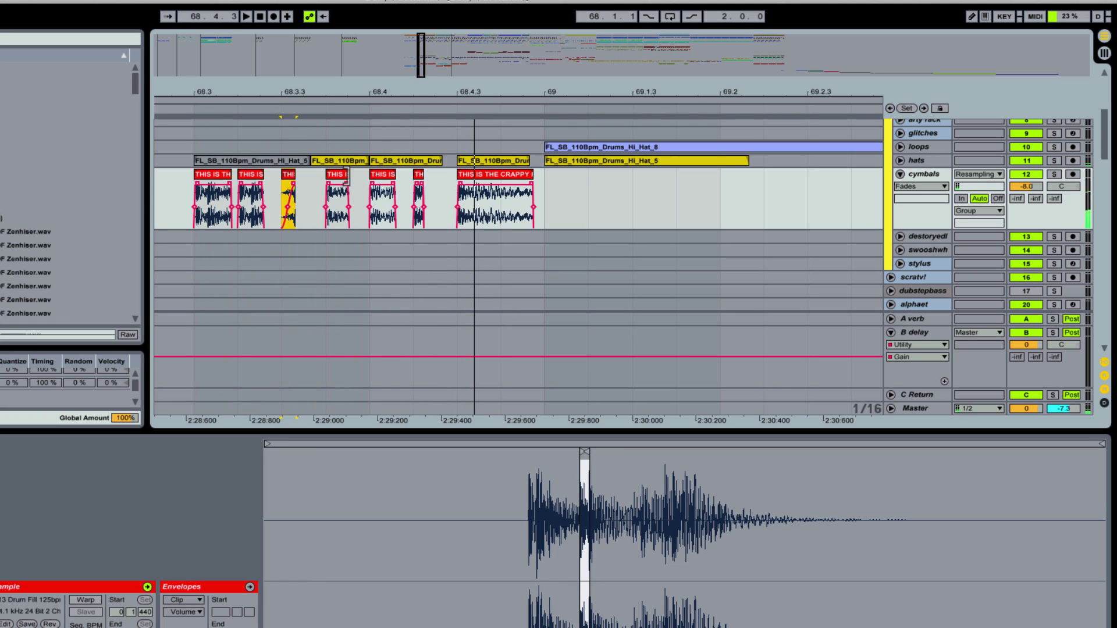
{"action": "left_click", "coordinate": [336, 185]}
{"action": "key", "text": "space"}
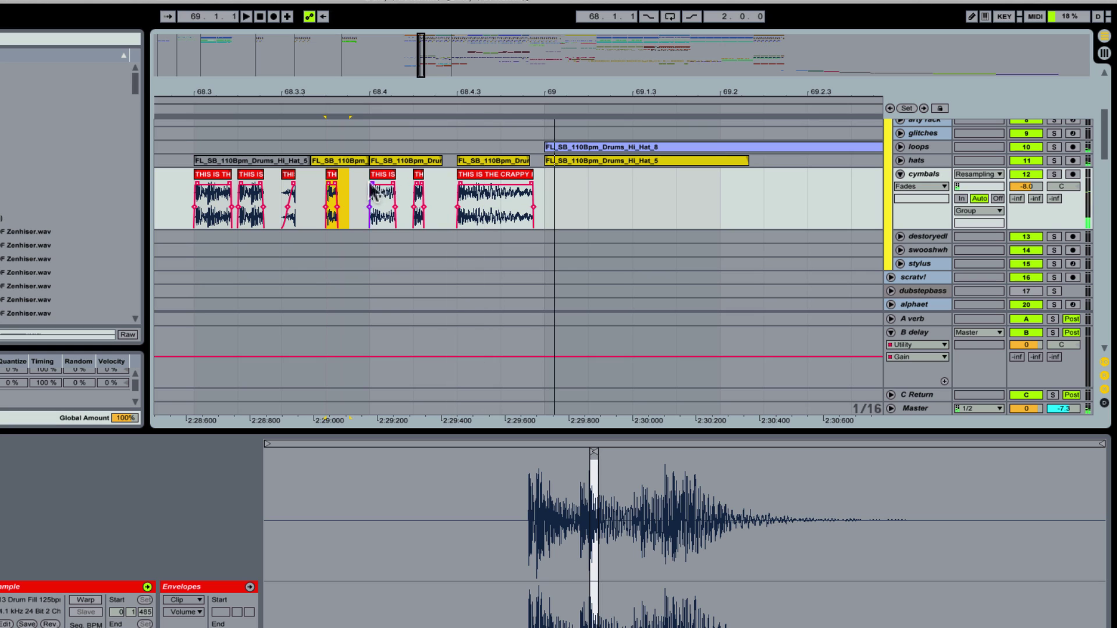
Step: Give the last fill slice a long fade-out, adjust the fade's curve, and play the fill from its first slice
{"action": "left_click_drag", "start_coordinate": [533, 185], "coordinate": [466, 188]}
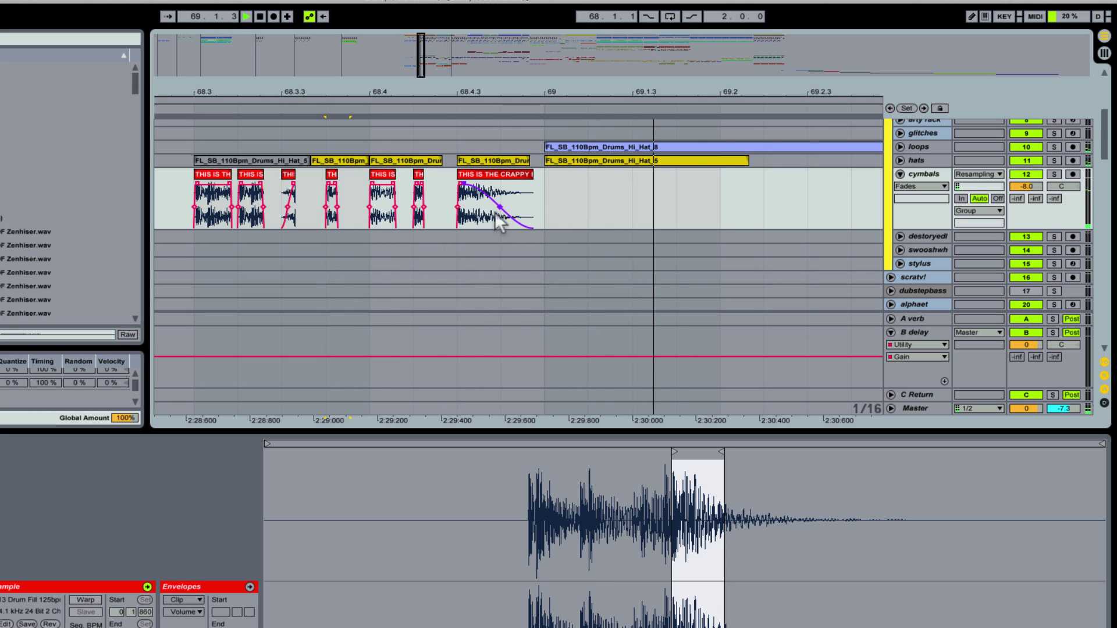
{"action": "left_click_drag", "start_coordinate": [499, 223], "coordinate": [510, 224]}
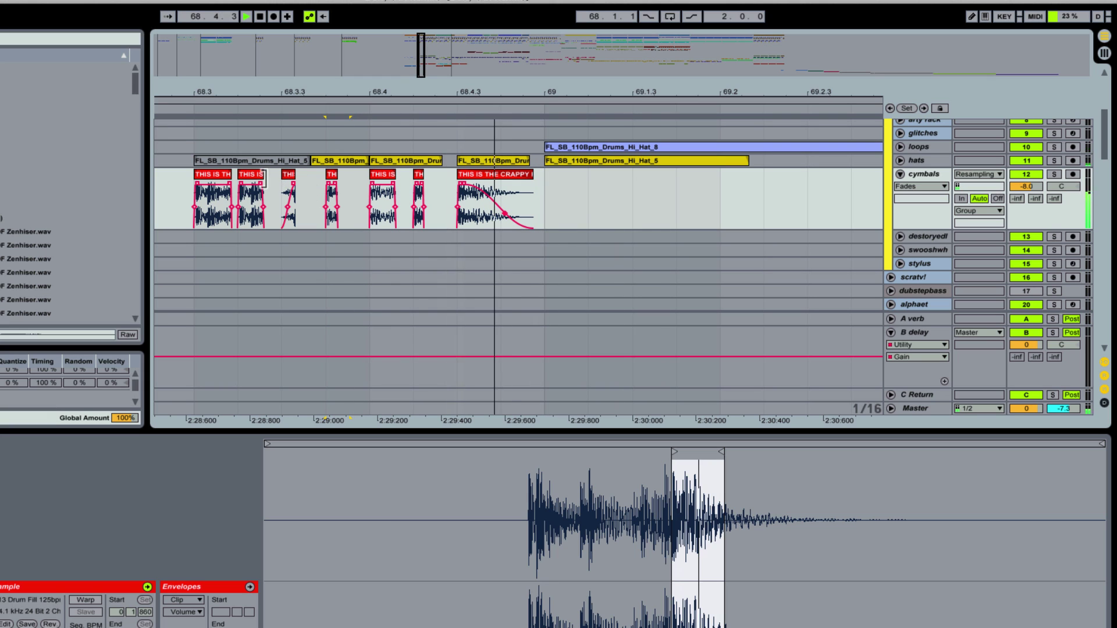
{"action": "left_click", "coordinate": [216, 180]}
{"action": "key", "text": "space"}
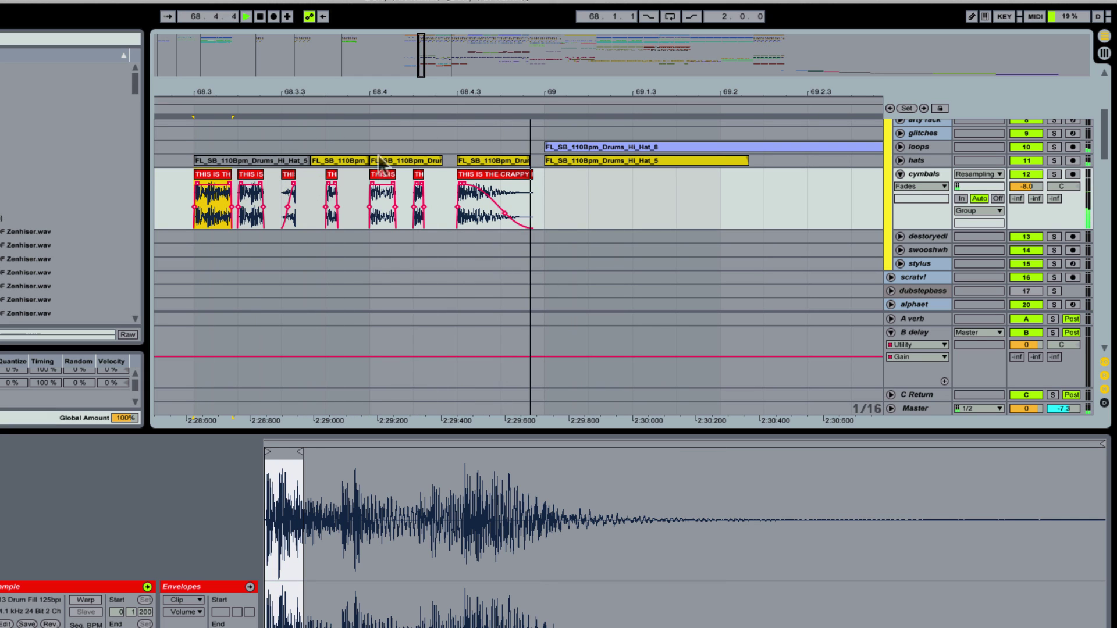
Step: Play the finished fill in context from bar 68 into the funky section
{"action": "key", "text": "space"}
{"action": "left_click_drag", "start_coordinate": [351, 92], "coordinate": [425, 52]}
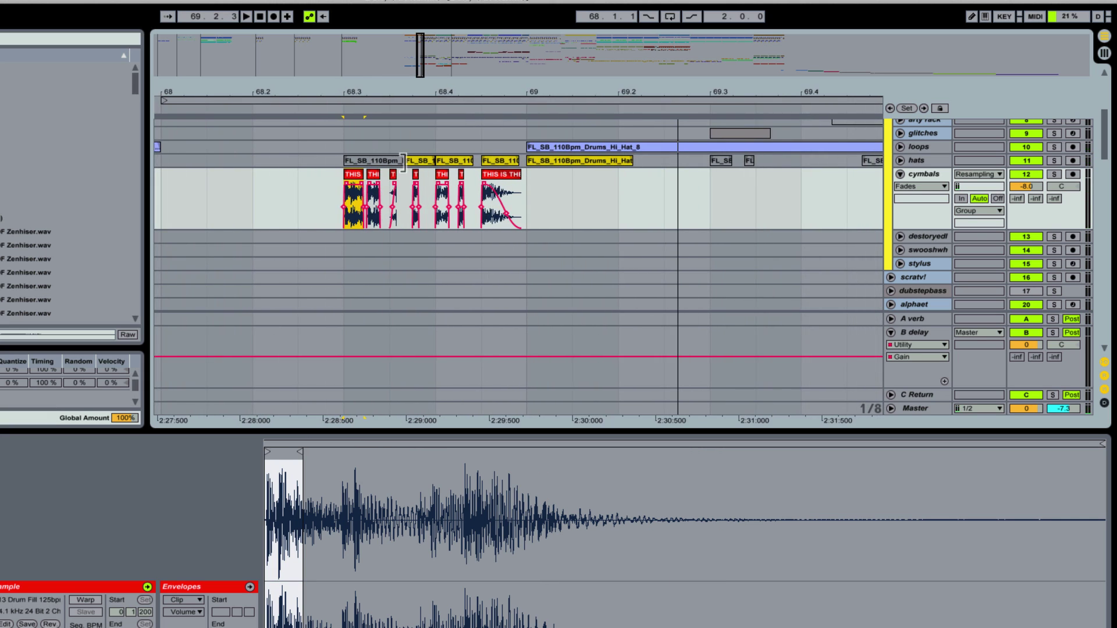
{"action": "left_click", "coordinate": [253, 188]}
{"action": "key", "text": "space"}
{"action": "left_click", "coordinate": [179, 187]}
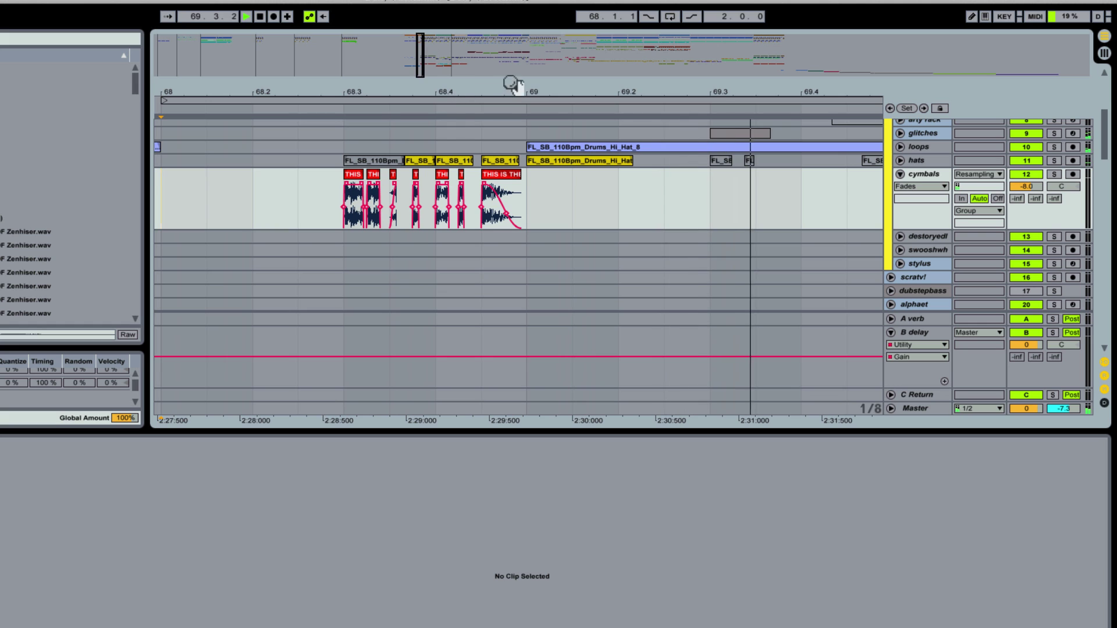
{"action": "left_click_drag", "start_coordinate": [521, 93], "coordinate": [521, 58]}
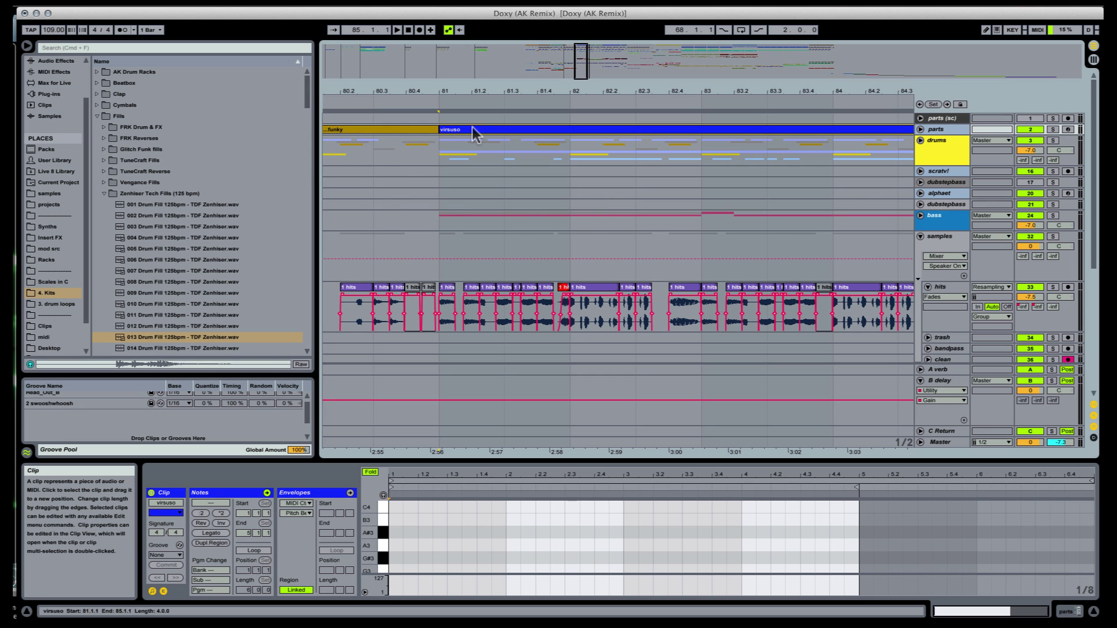
Step: Play the virsuso section and examine the sliced clips on the hits track around the red clip
{"action": "key", "text": "space"}
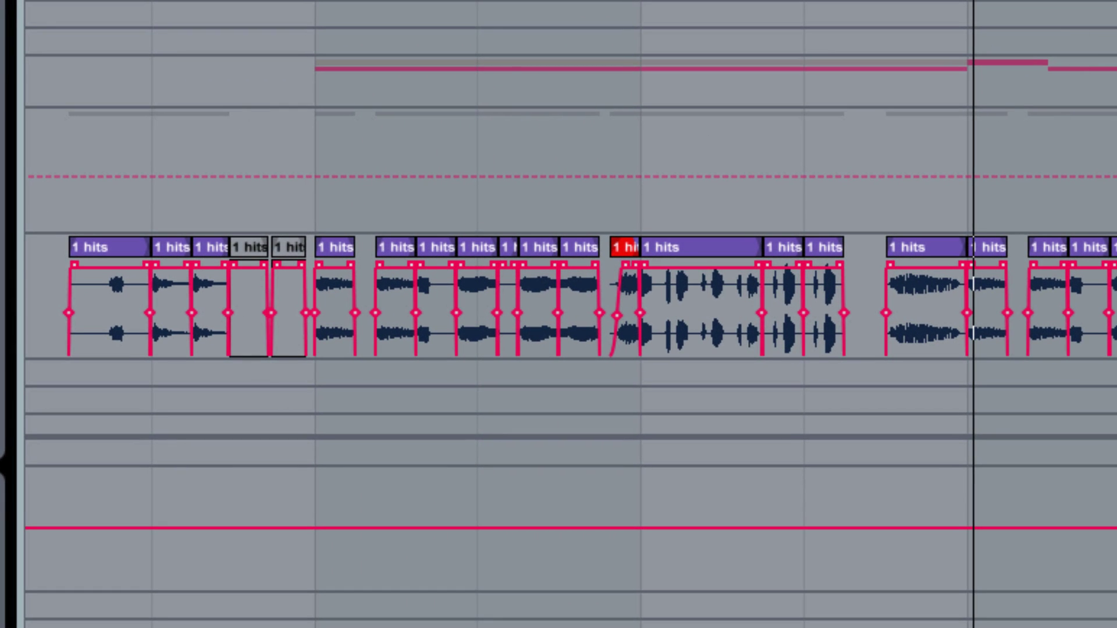
{"action": "scroll", "coordinate": [553, 314], "scroll_direction": "up", "scroll_amount": 5}
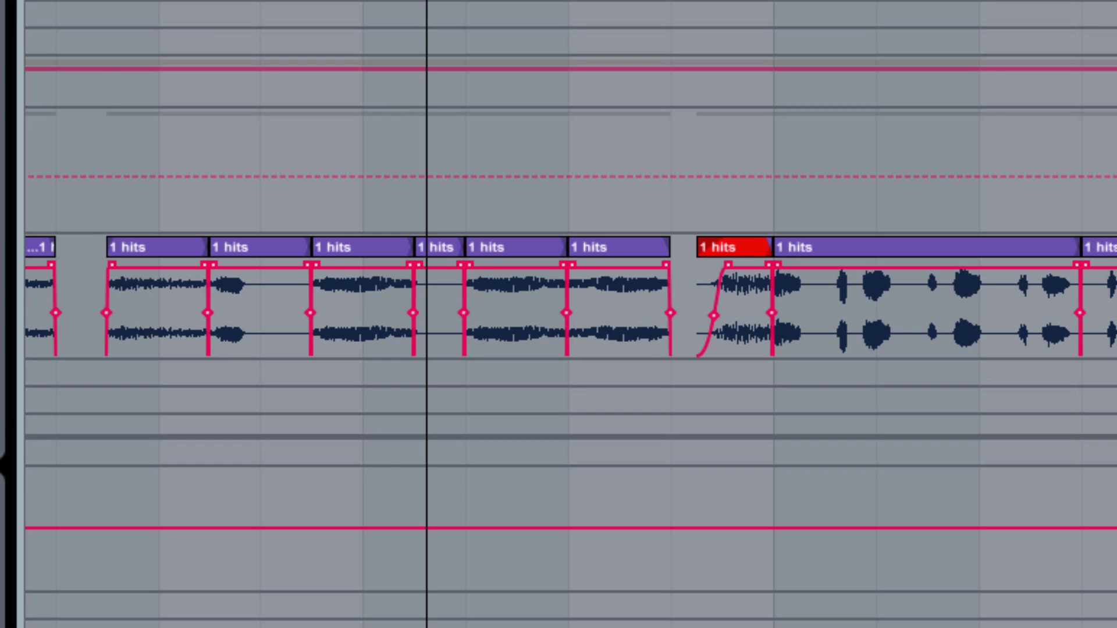
{"action": "scroll", "coordinate": [427, 314], "scroll_direction": "down", "scroll_amount": 3}
{"action": "left_click", "coordinate": [172, 248]}
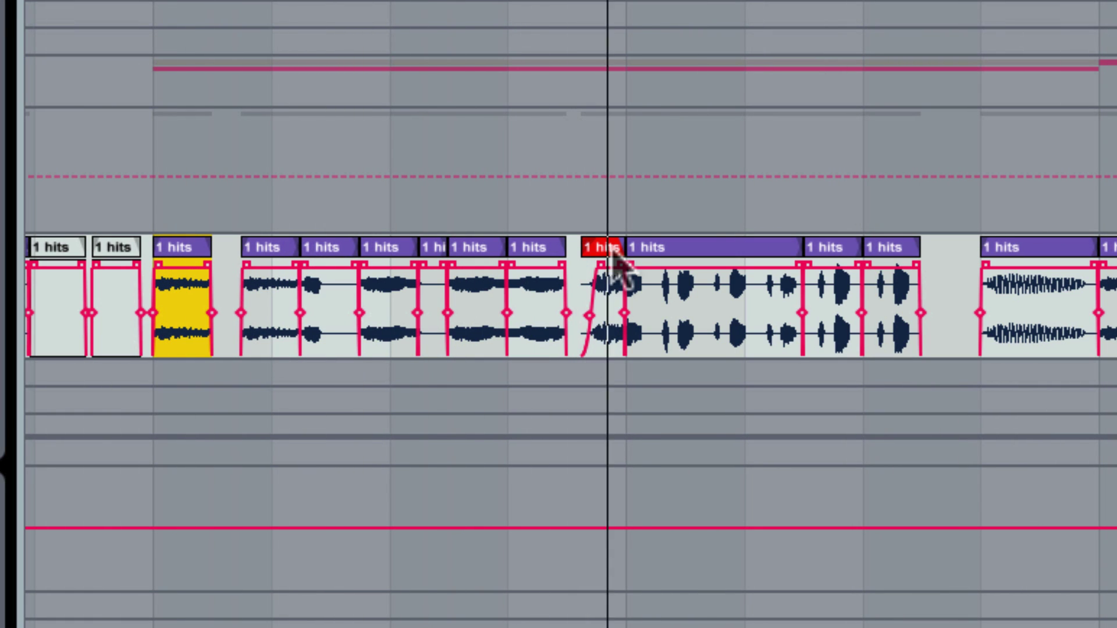
Step: Move the red hits clip's start marker back to the hit shortly before bar 3 of its sample, and audition it with the preceding clips
{"action": "left_click", "coordinate": [619, 273]}
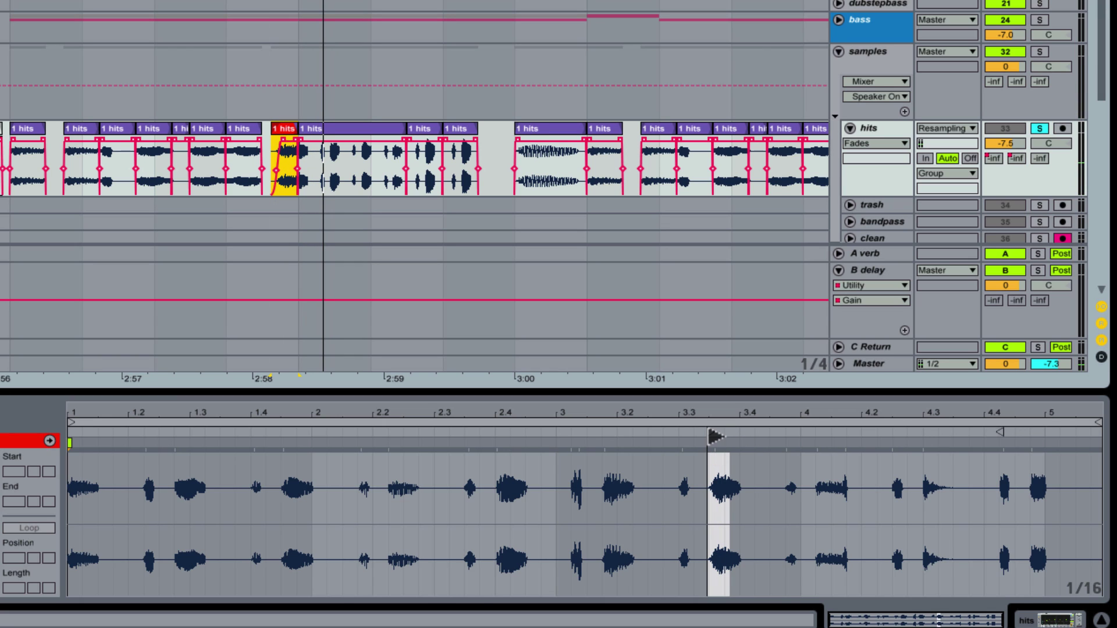
{"action": "left_click_drag", "start_coordinate": [716, 435], "coordinate": [512, 432]}
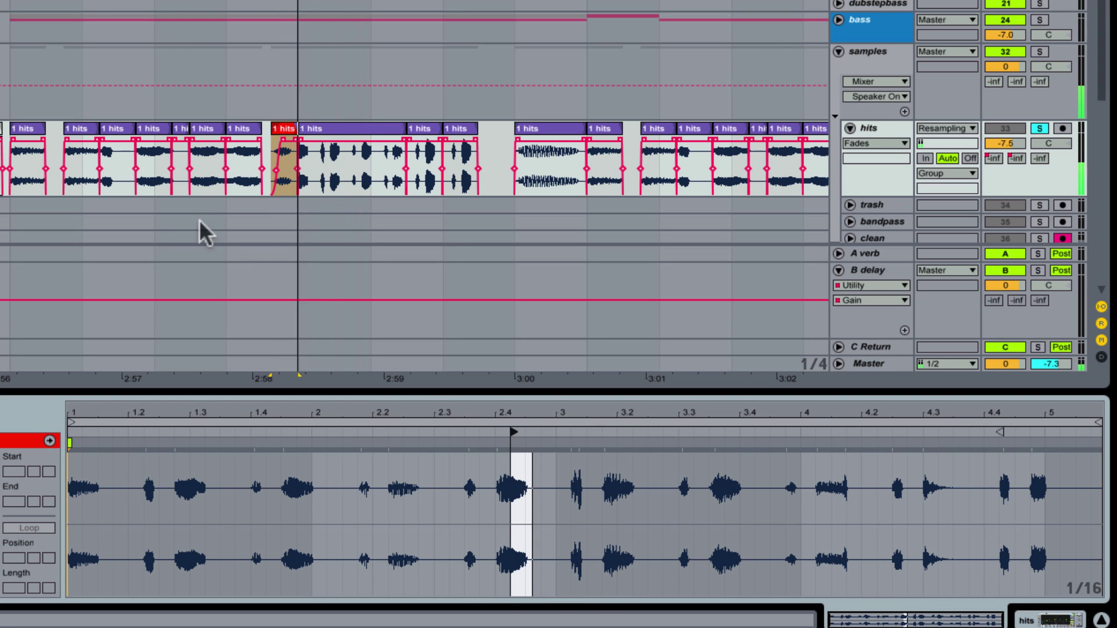
{"action": "left_click", "coordinate": [230, 128]}
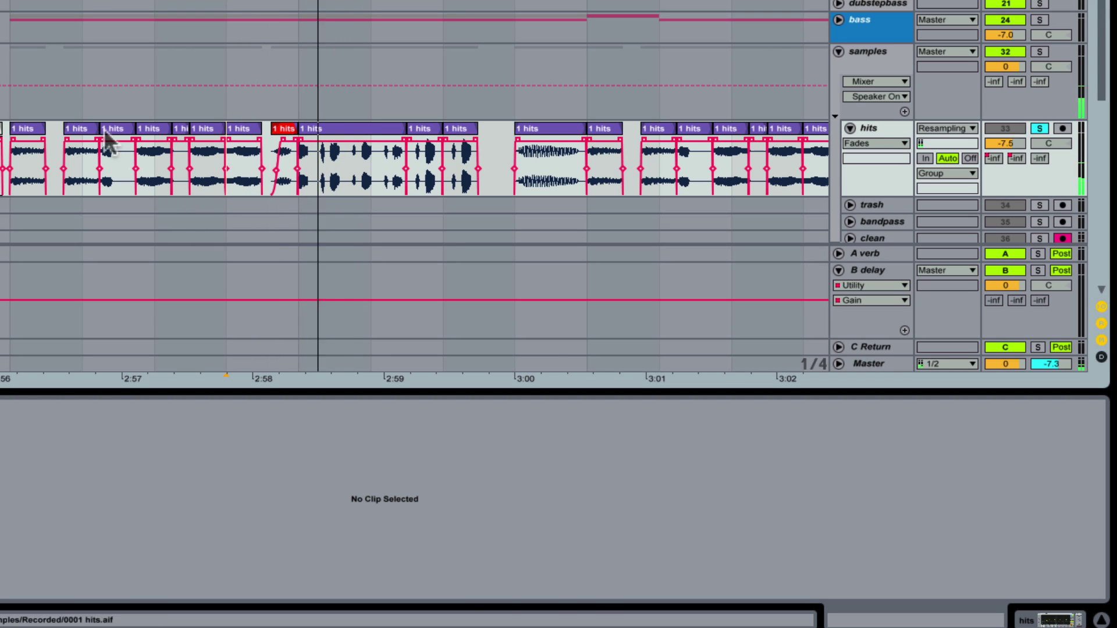
{"action": "left_click", "coordinate": [26, 133]}
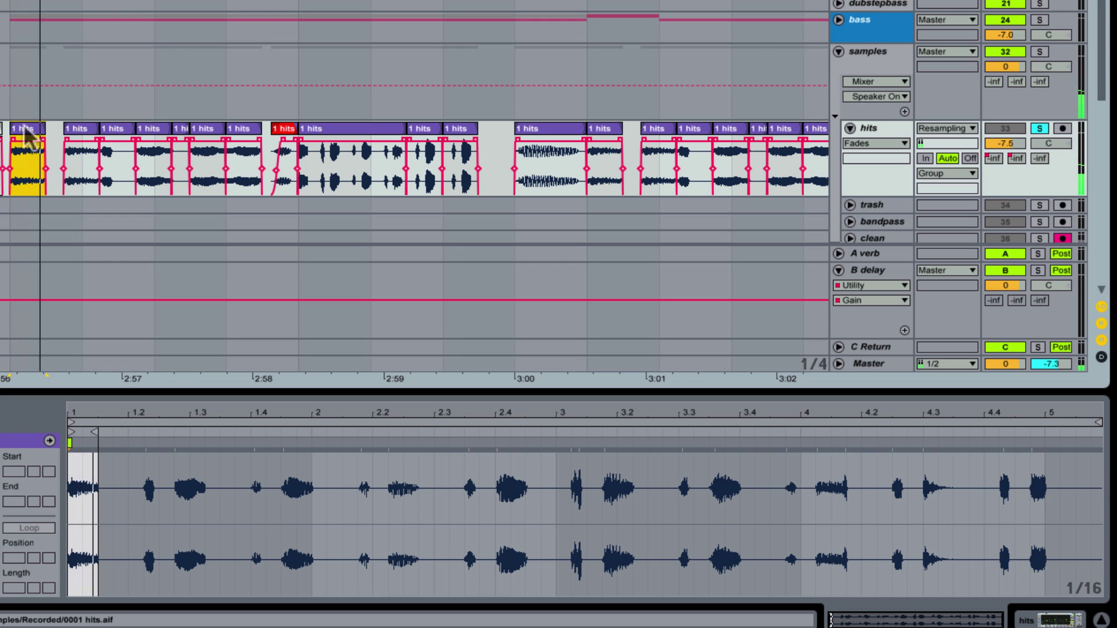
{"action": "left_click", "coordinate": [287, 140]}
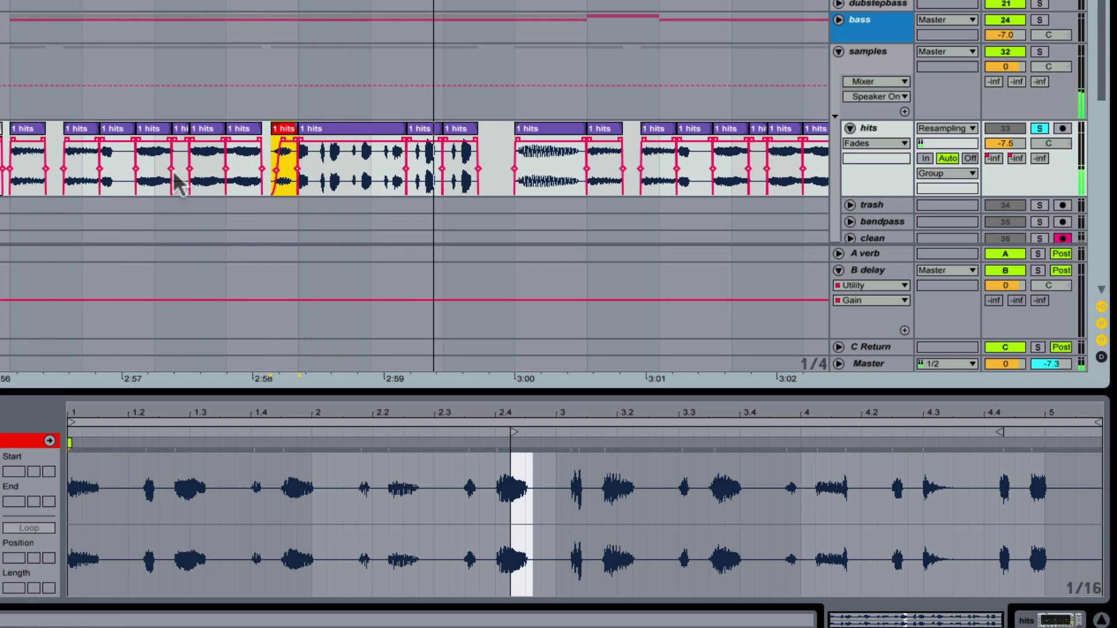
Step: Try other start points for the red hits clip, moving its start marker to the hit just before bar 2 of the sample
{"action": "key", "text": "space"}
{"action": "key", "text": "space"}
{"action": "left_click_drag", "start_coordinate": [720, 432], "coordinate": [690, 433]}
{"action": "key", "text": "space"}
{"action": "key", "text": "space"}
{"action": "left_click_drag", "start_coordinate": [785, 432], "coordinate": [600, 420]}
{"action": "key", "text": "Right"}
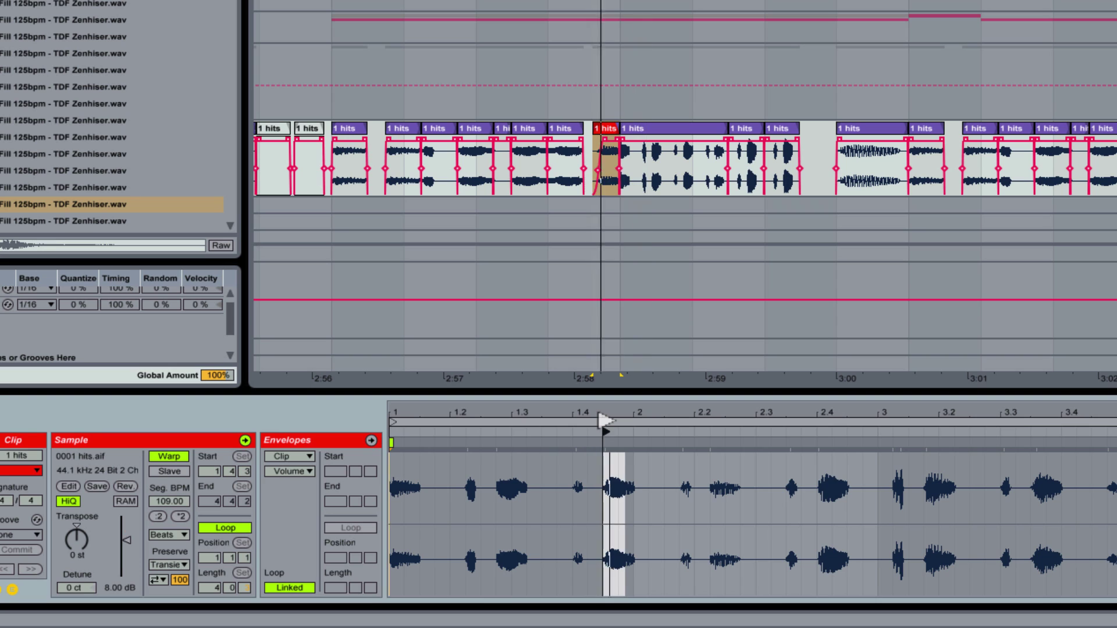
Step: Move the red hits clip's start marker to the hit at beat 2.4 of its sample
{"action": "mouse_move", "coordinate": [605, 420]}
{"action": "left_mouse_down"}
{"action": "mouse_move", "coordinate": [493, 419]}
{"action": "mouse_move", "coordinate": [819, 425]}
{"action": "left_mouse_up"}
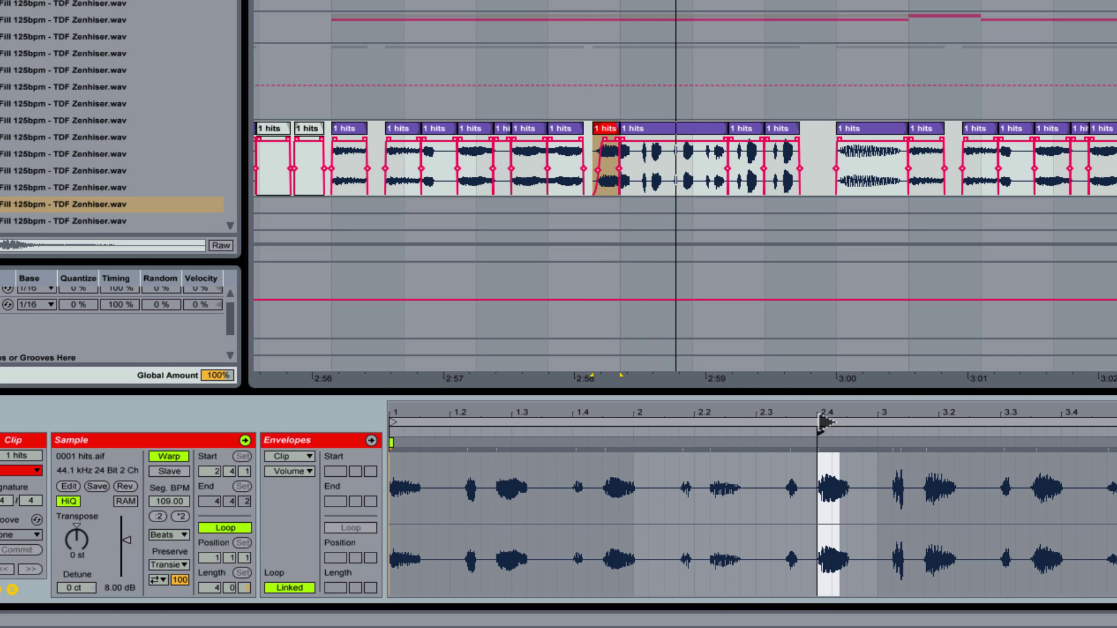
{"action": "left_click", "coordinate": [606, 129]}
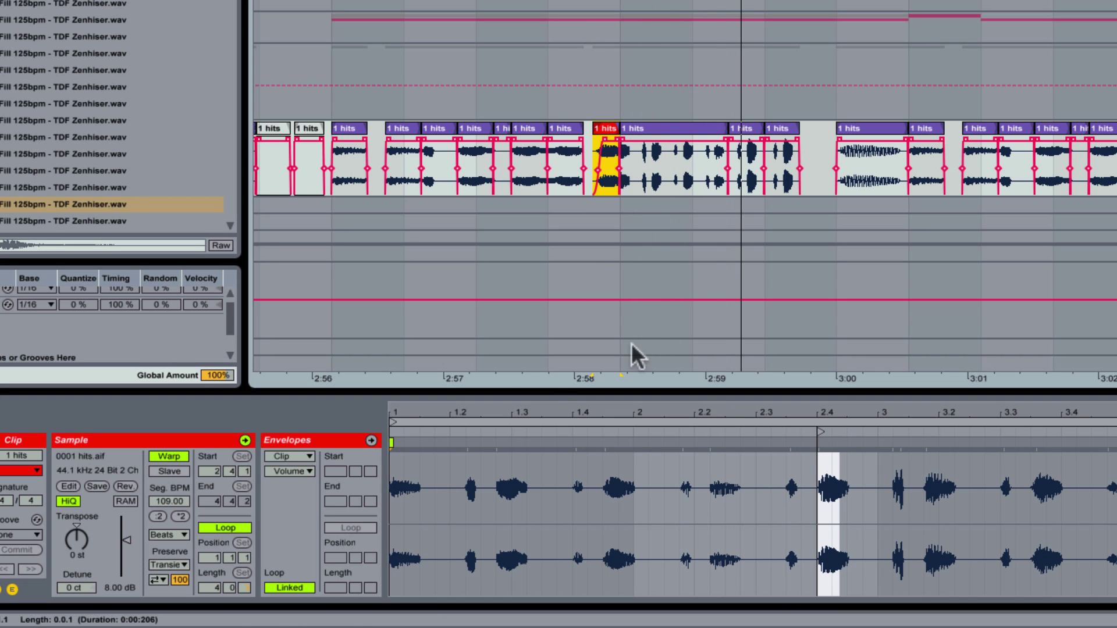
Step: Turn off warping for the red hits clip and extend its sample end far past the first hit
{"action": "left_click", "coordinate": [167, 456]}
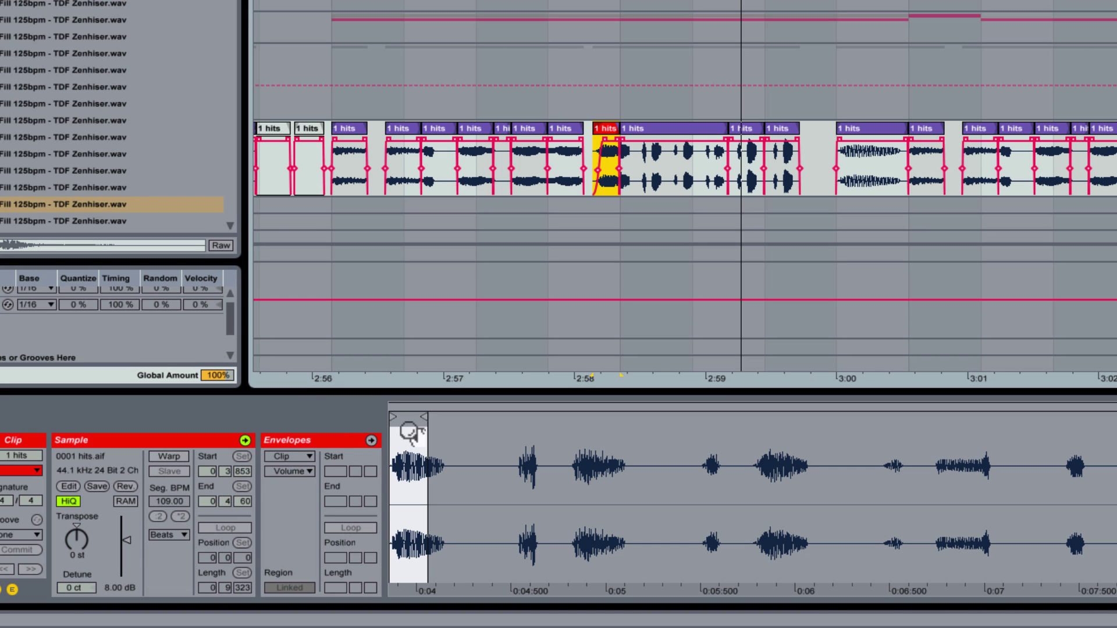
{"action": "left_click_drag", "start_coordinate": [423, 417], "coordinate": [1116, 418]}
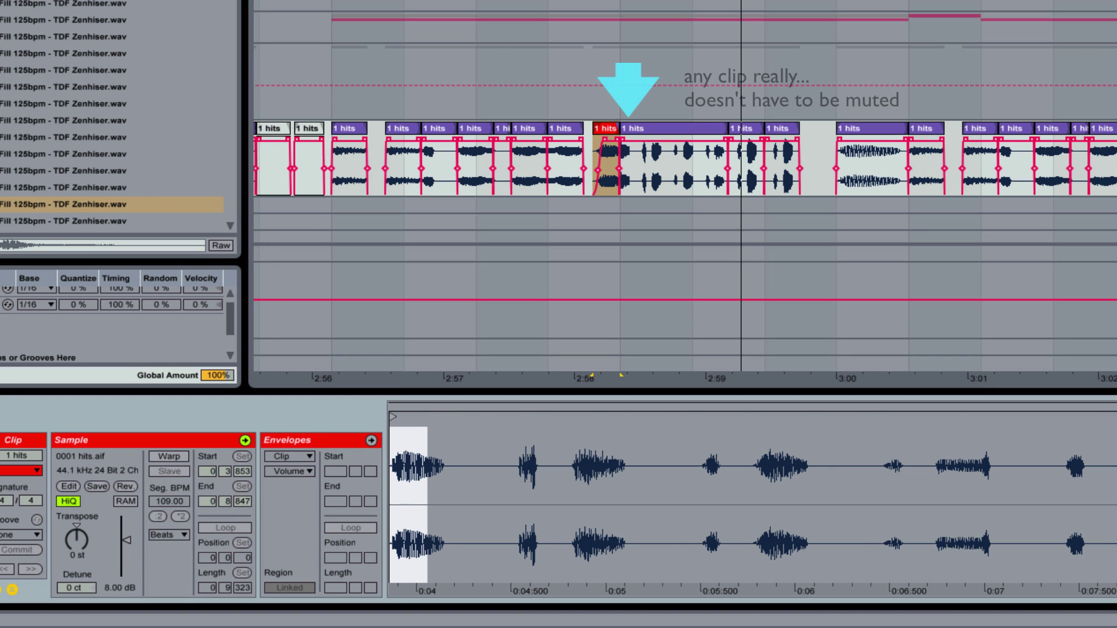
Step: Shift the unwarped red hits clip's start marker to later hits, starting with the one near 0:04:500, and audition it in the arrangement
{"action": "key", "text": "space"}
{"action": "mouse_move", "coordinate": [397, 420]}
{"action": "left_mouse_down"}
{"action": "mouse_move", "coordinate": [512, 423]}
{"action": "mouse_move", "coordinate": [527, 447]}
{"action": "left_mouse_up"}
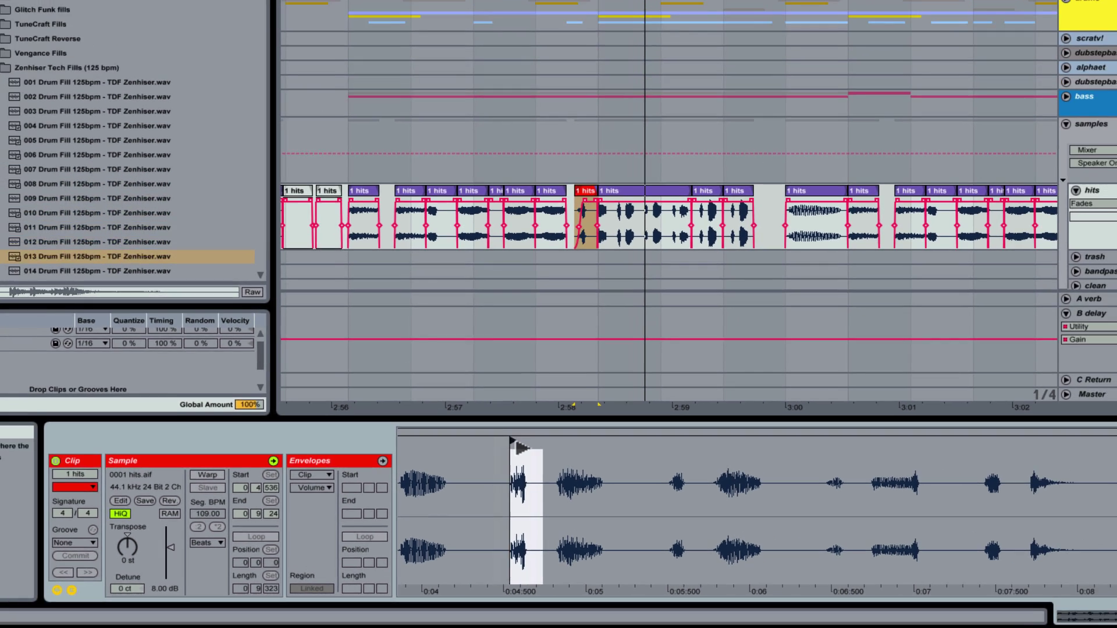
{"action": "key", "text": "space"}
{"action": "key", "text": "space"}
{"action": "left_click", "coordinate": [585, 190]}
{"action": "key", "text": "space"}
{"action": "left_click_drag", "start_coordinate": [503, 490], "coordinate": [562, 483]}
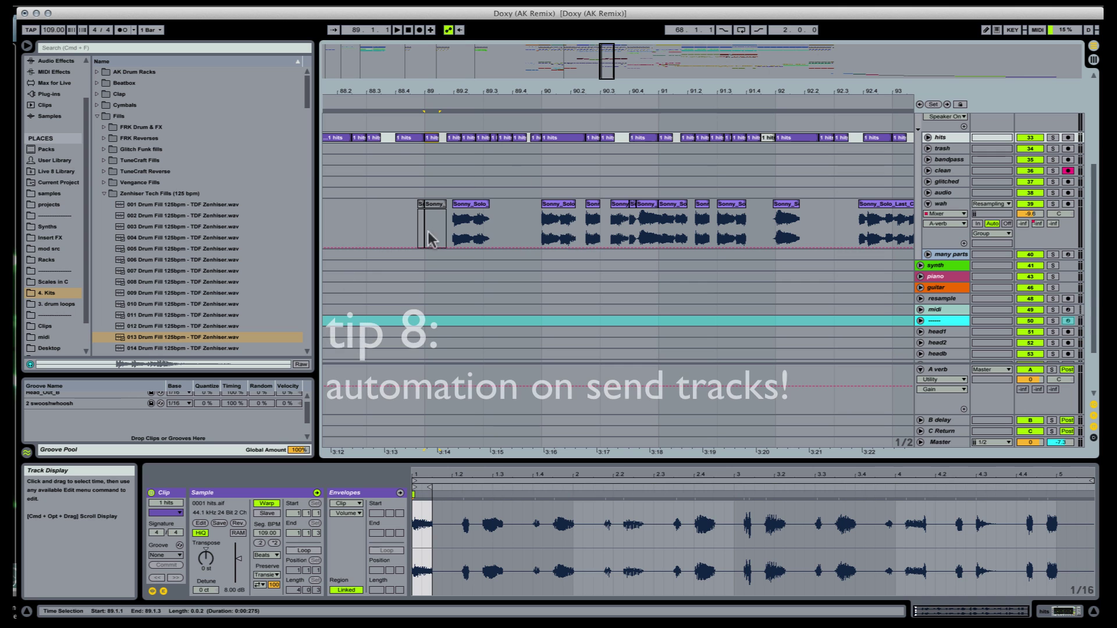
Step: Select bars 89 to 93 on the wah track, sweep its A-verb send up, and bring it back down to -inf
{"action": "left_click_drag", "start_coordinate": [429, 238], "coordinate": [879, 238]}
{"action": "left_click_drag", "start_coordinate": [1027, 228], "coordinate": [1022, 192]}
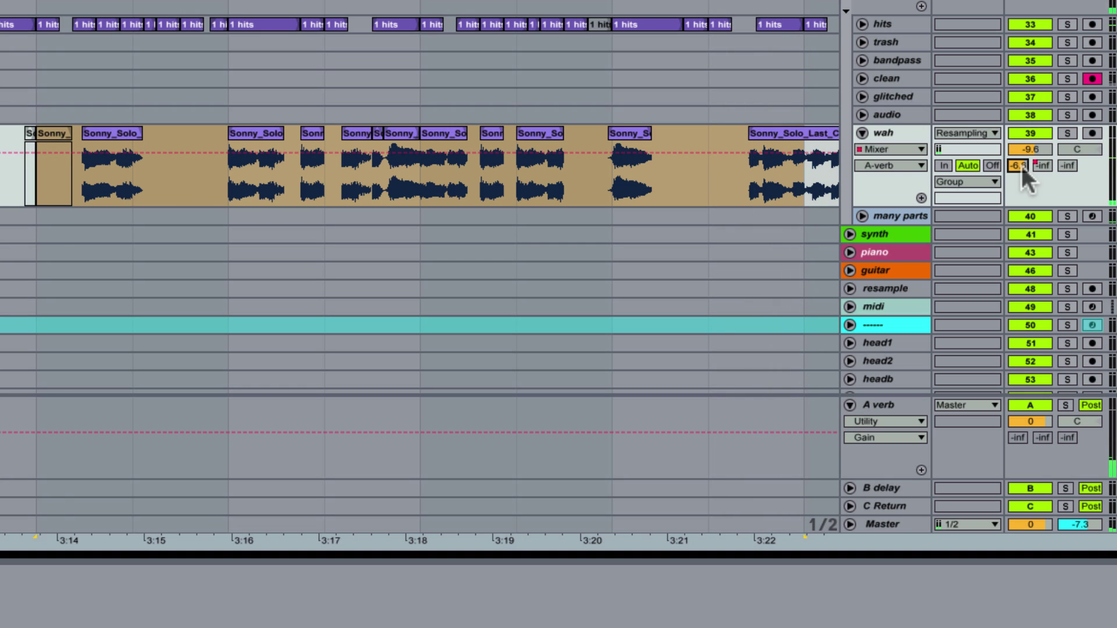
{"action": "left_click_drag", "start_coordinate": [1020, 165], "coordinate": [1020, 268]}
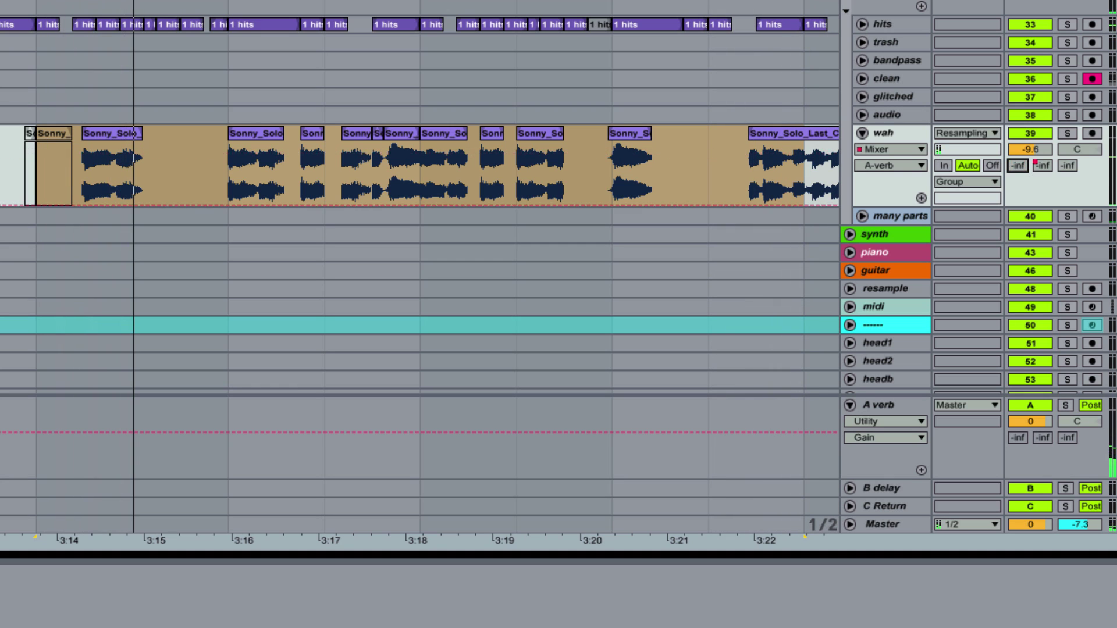
Step: Draw an A-verb send peak of about -3.8 dB over the first solo clip and put that automation in its own lane
{"action": "left_click", "coordinate": [81, 200]}
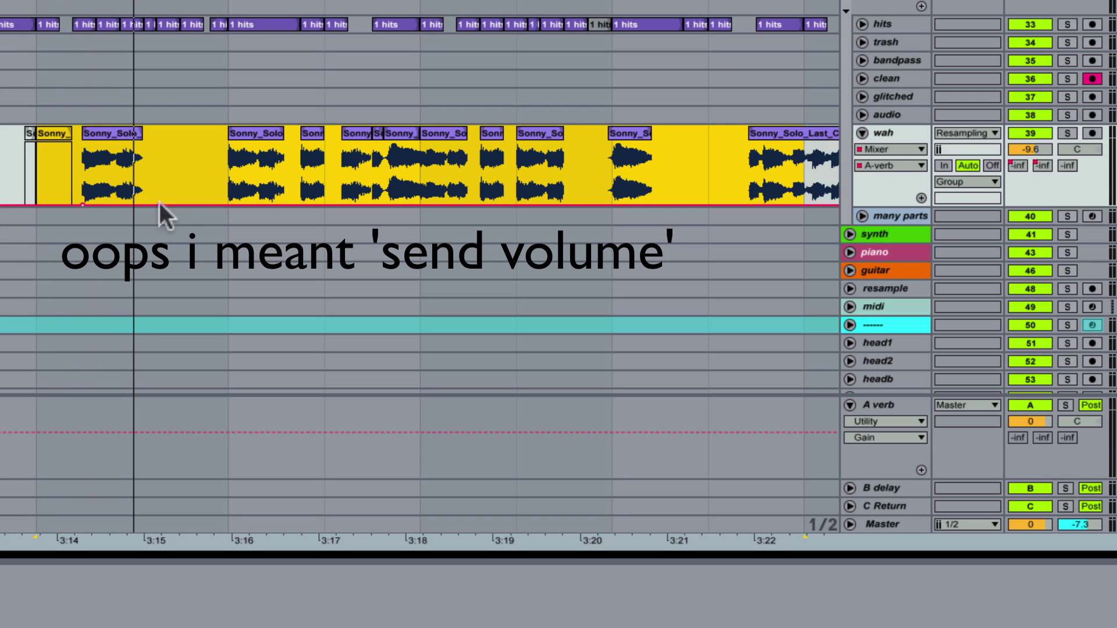
{"action": "left_click_drag", "start_coordinate": [134, 204], "coordinate": [135, 145]}
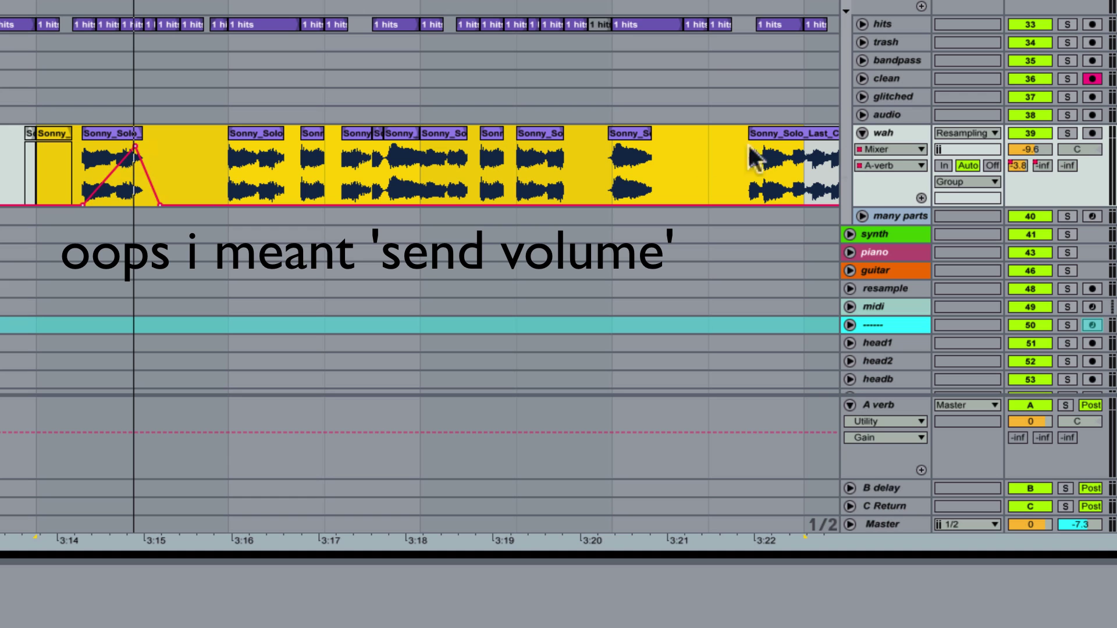
{"action": "left_click", "coordinate": [921, 198]}
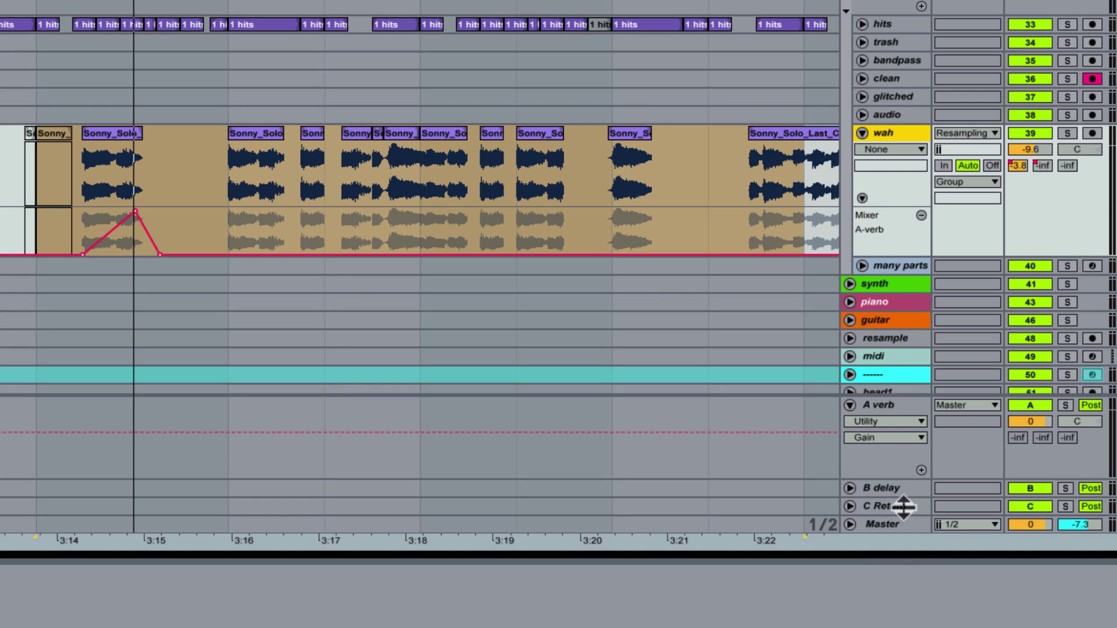
{"action": "left_click", "coordinate": [895, 404]}
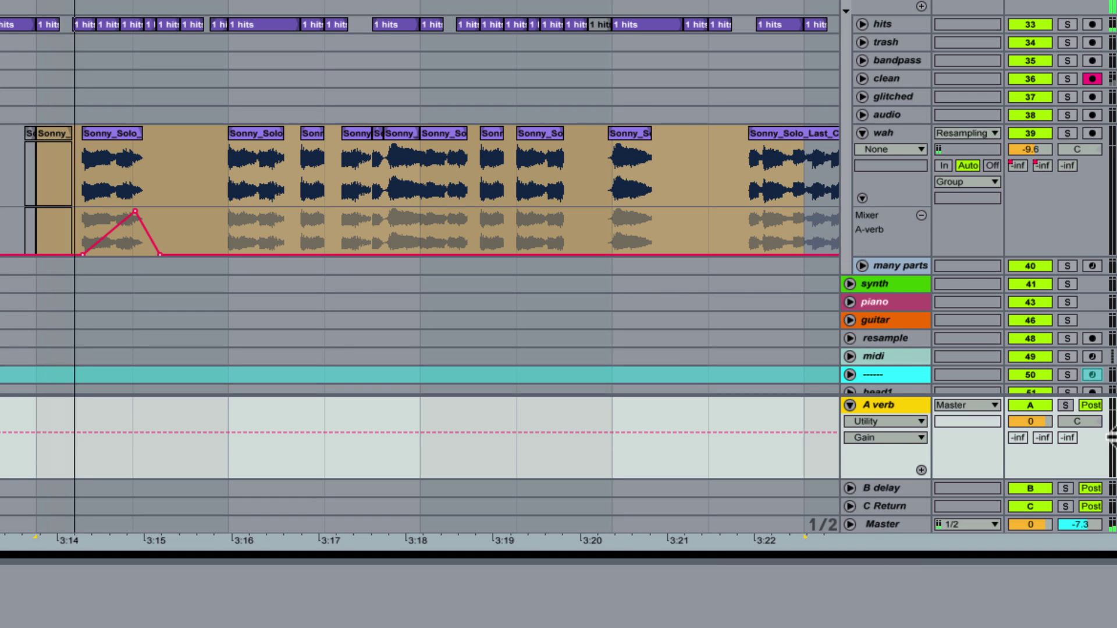
Step: Draw A-verb send automation that jumps up at the second solo clip, fades down, and rises to about -1.0 dB near 3:18
{"action": "left_click", "coordinate": [227, 254]}
{"action": "left_click", "coordinate": [313, 254]}
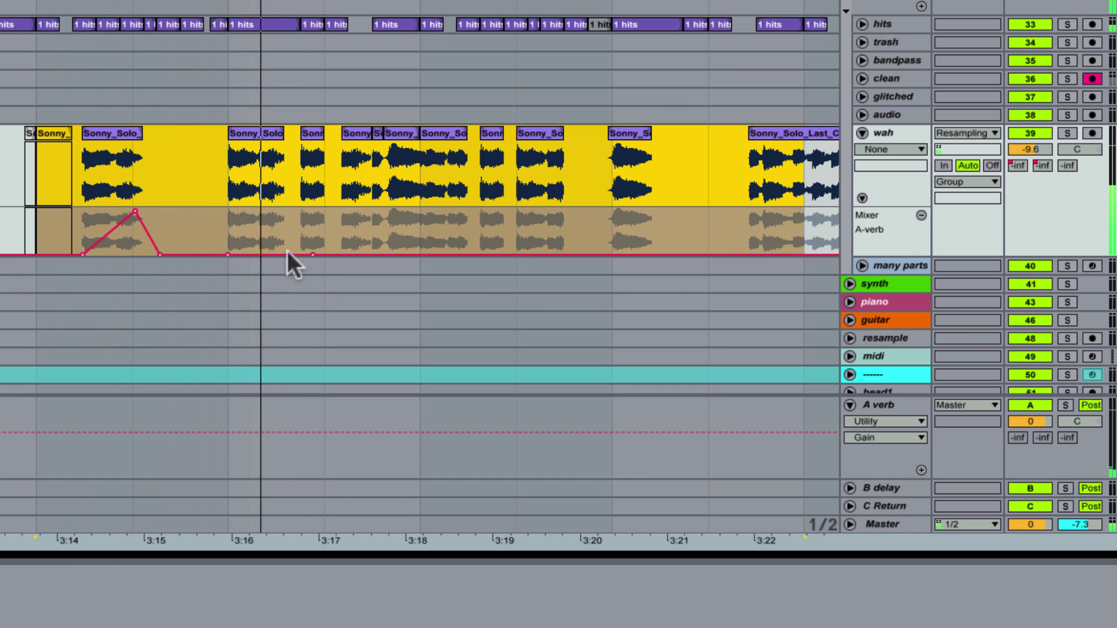
{"action": "double_click", "coordinate": [269, 209]}
{"action": "left_click_drag", "start_coordinate": [267, 209], "coordinate": [227, 209]}
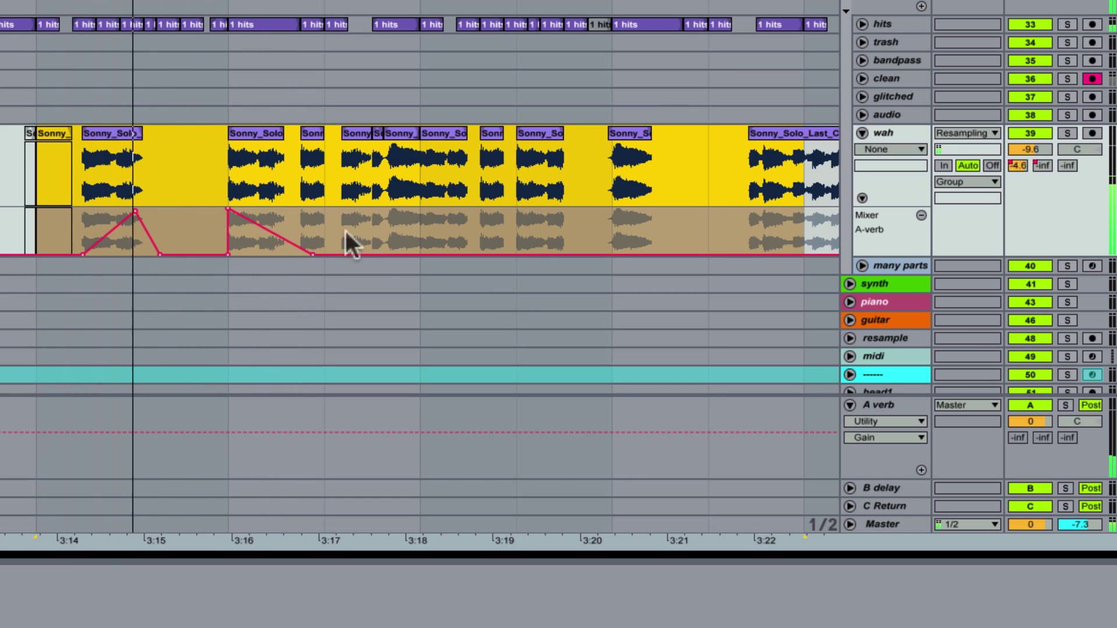
{"action": "left_click", "coordinate": [386, 251]}
{"action": "left_click_drag", "start_coordinate": [387, 252], "coordinate": [415, 209]}
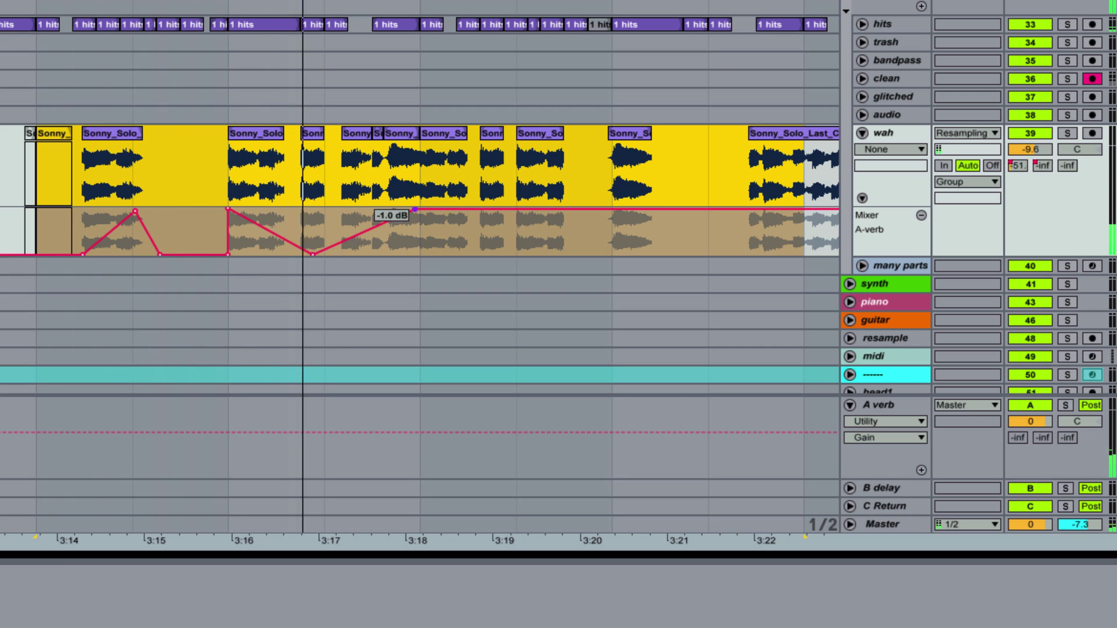
Step: Curve the send ramps around 3:17 and continue the envelope with a dip, another peak near 3:21.5, and a falling curve at the last chorus
{"action": "left_click_drag", "start_coordinate": [268, 228], "coordinate": [269, 239]}
{"action": "left_click_drag", "start_coordinate": [368, 231], "coordinate": [369, 224]}
{"action": "left_click_drag", "start_coordinate": [581, 209], "coordinate": [808, 255]}
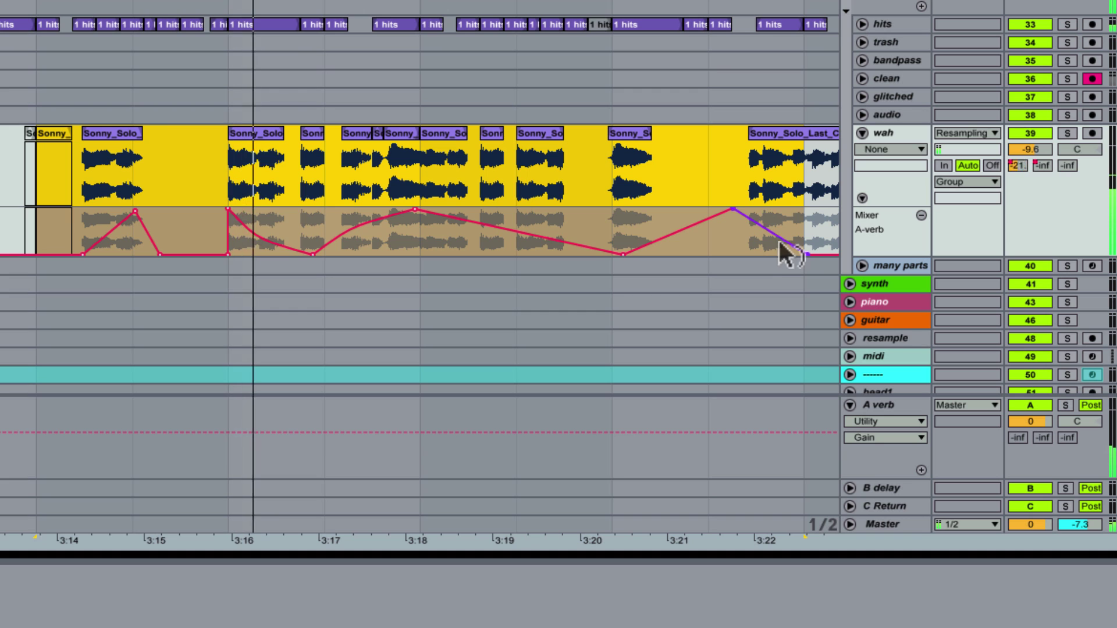
Step: Add a sudden send rise at the third solo clip and curve the first ramp upward
{"action": "left_click", "coordinate": [344, 225]}
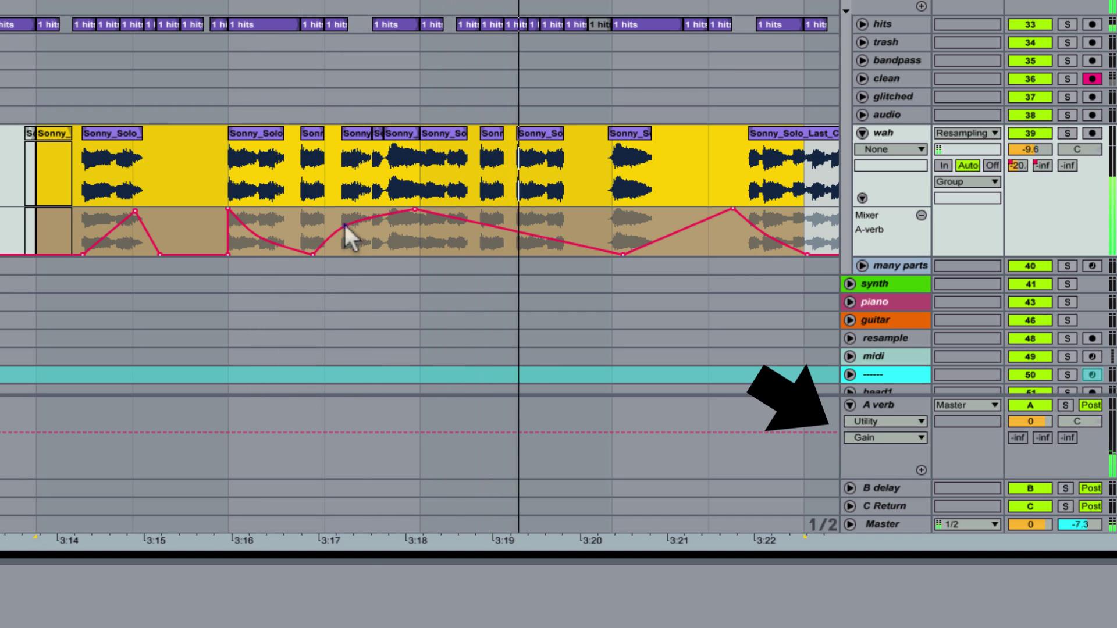
{"action": "left_click_drag", "start_coordinate": [334, 233], "coordinate": [313, 223]}
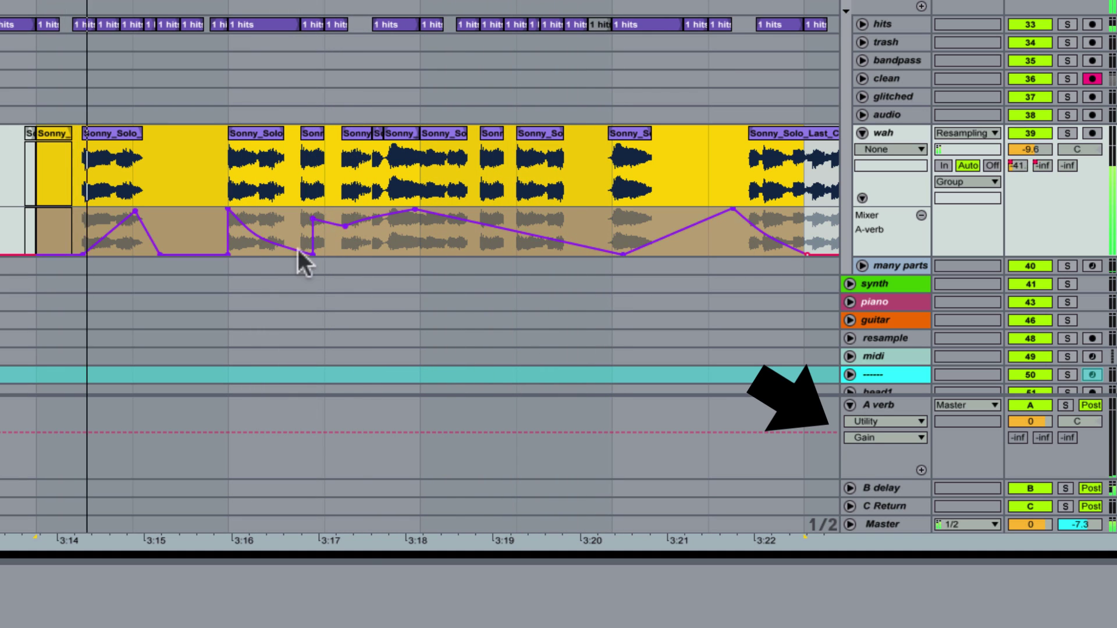
{"action": "left_click_drag", "start_coordinate": [100, 230], "coordinate": [106, 223]}
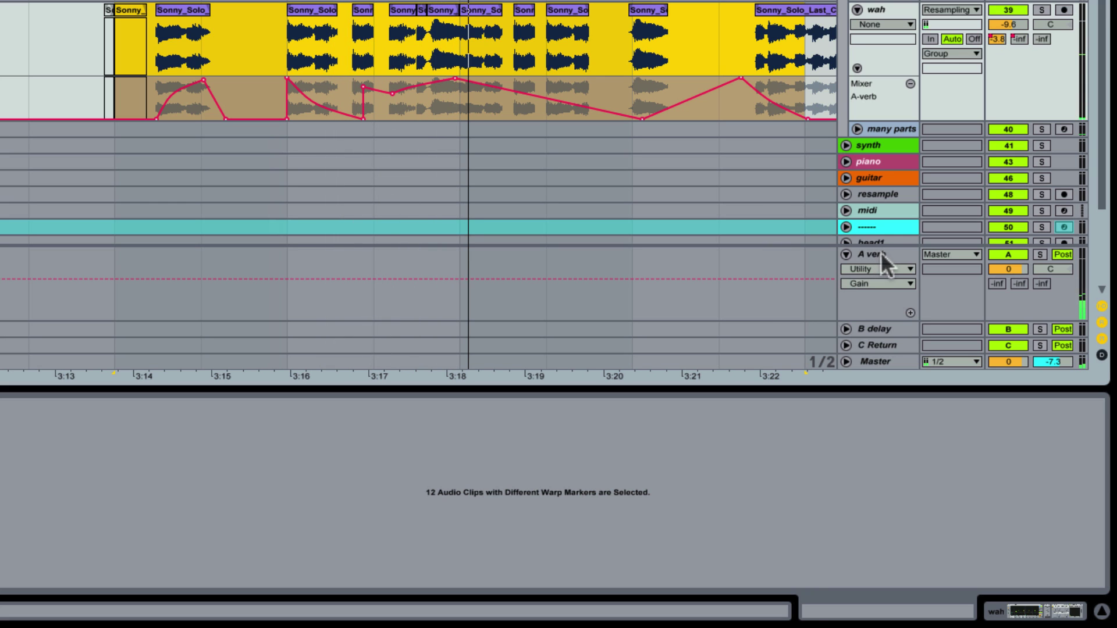
Step: Show the A verb return's devices and lower its Utility gain automation to -4.64 dB over the first half of bar 89
{"action": "left_click", "coordinate": [880, 254]}
{"action": "left_click", "coordinate": [1048, 614]}
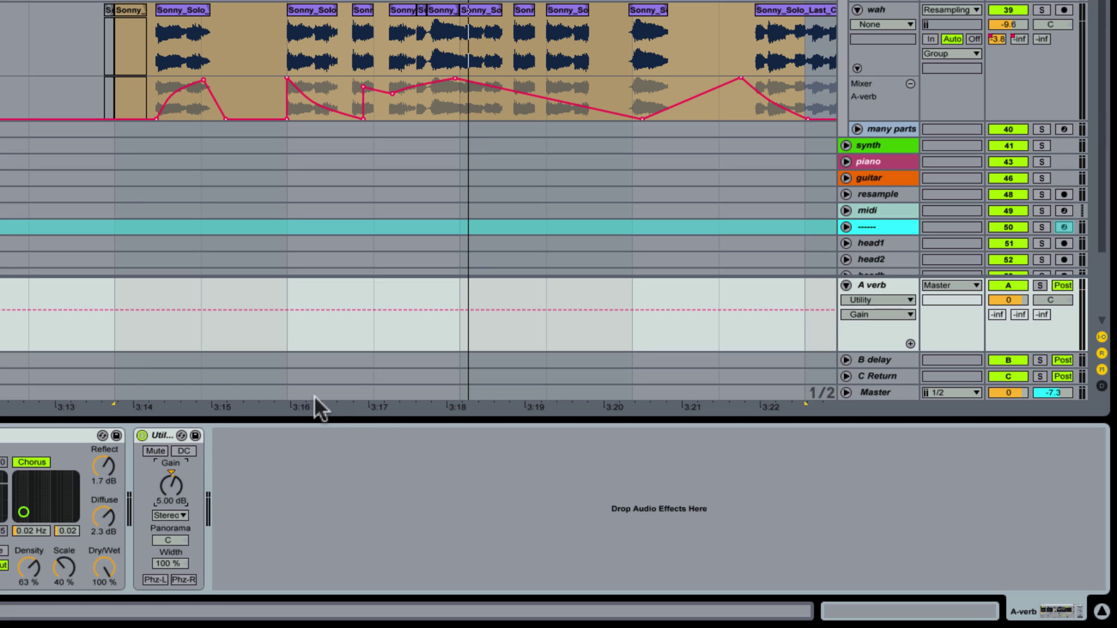
{"action": "left_click_drag", "start_coordinate": [115, 322], "coordinate": [165, 320]}
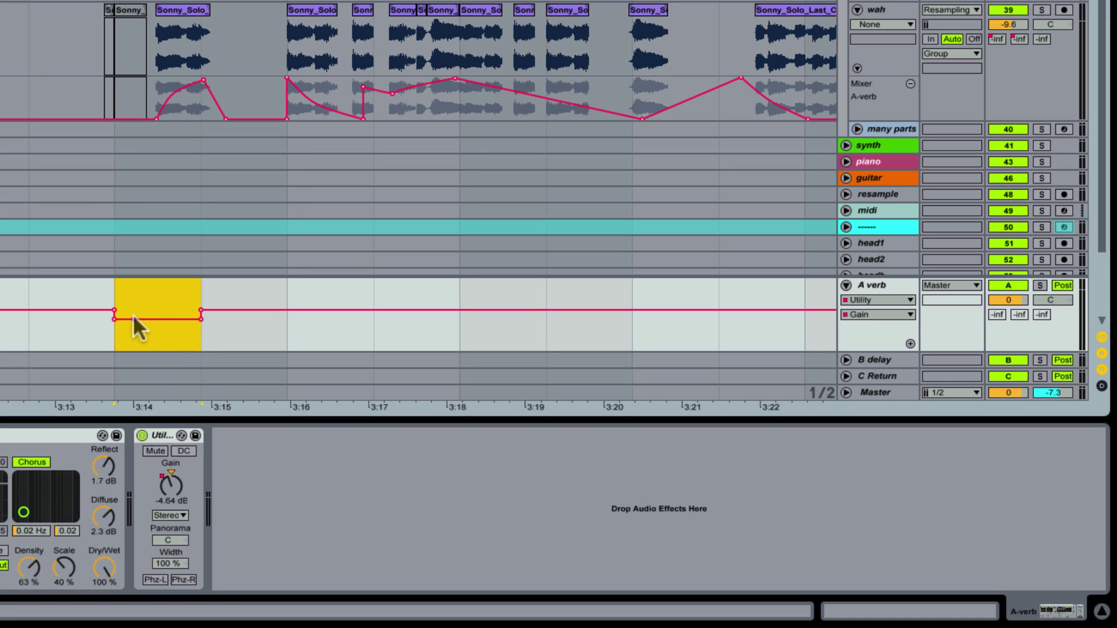
{"action": "key", "text": "space"}
Step: Reshape the A verb Utility gain automation into a downward ramp followed by a short peak near 3:15, and listen to it
{"action": "left_click", "coordinate": [198, 318]}
{"action": "left_click", "coordinate": [237, 309]}
{"action": "left_click_drag", "start_coordinate": [204, 300], "coordinate": [234, 303]}
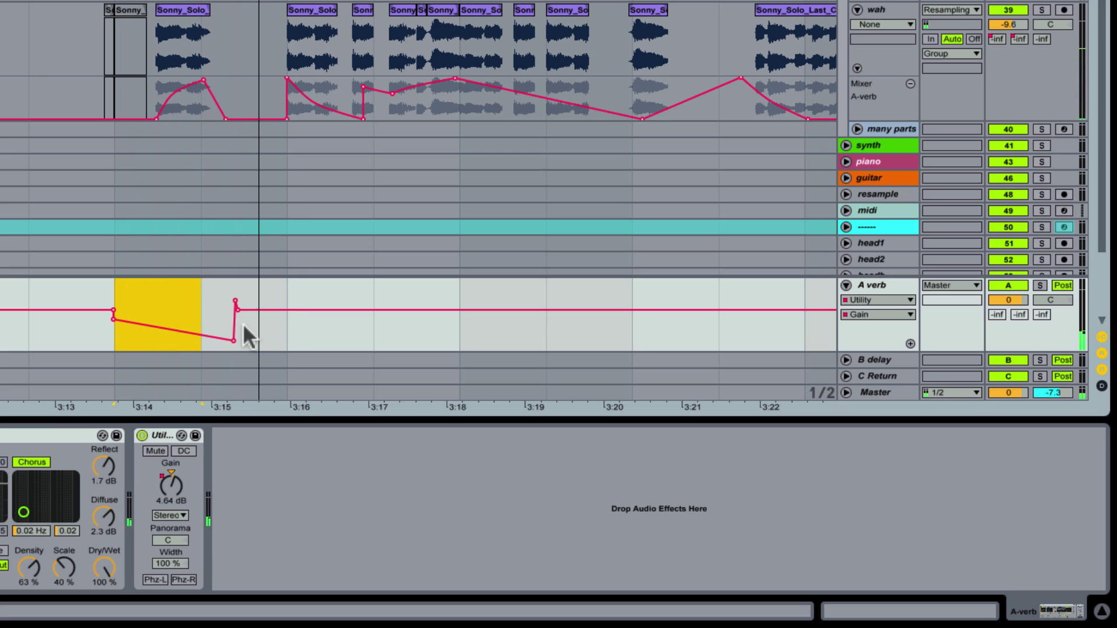
{"action": "left_click_drag", "start_coordinate": [242, 323], "coordinate": [216, 296]}
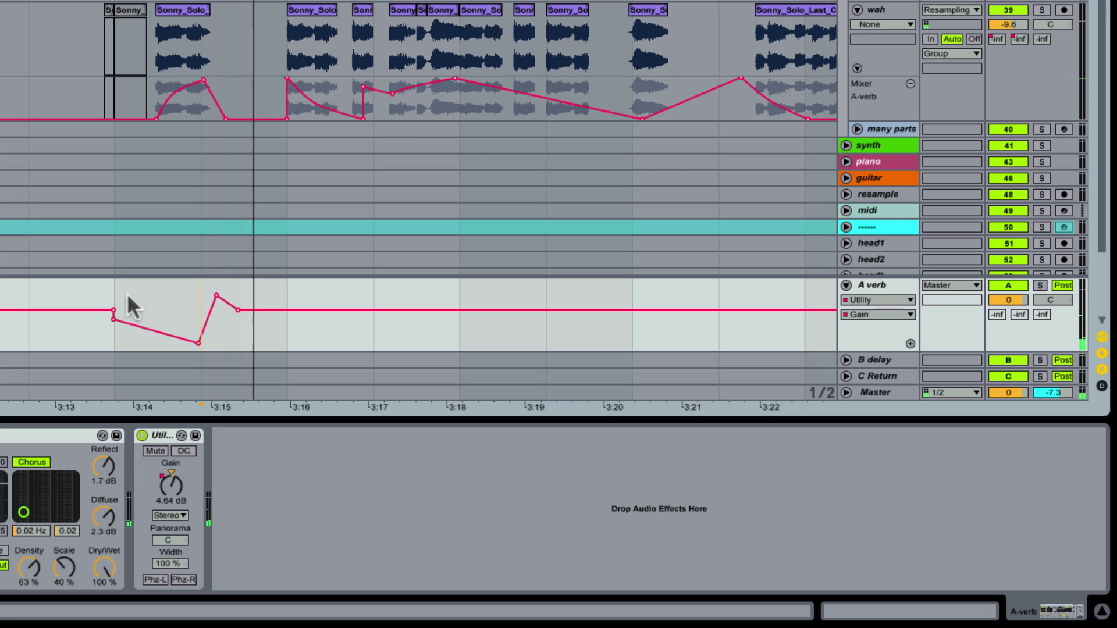
{"action": "left_click", "coordinate": [106, 291]}
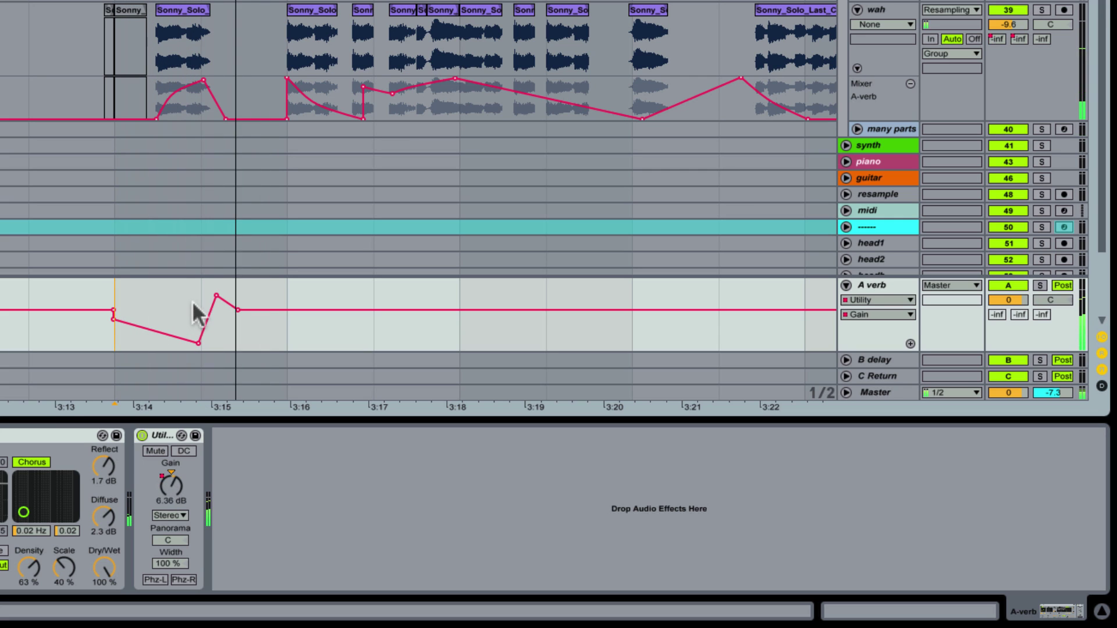
{"action": "mouse_move", "coordinate": [216, 296]}
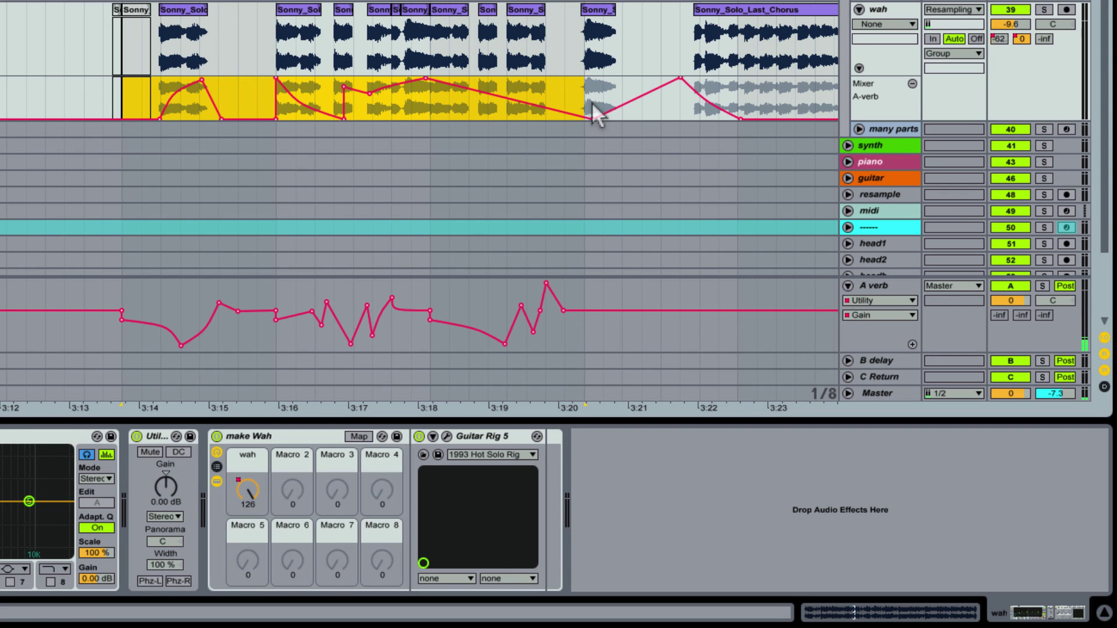
Step: Play the wah solo with the finished send and return gain automation
{"action": "key", "text": "space"}
{"action": "key", "text": "space"}
{"action": "left_click", "coordinate": [227, 87]}
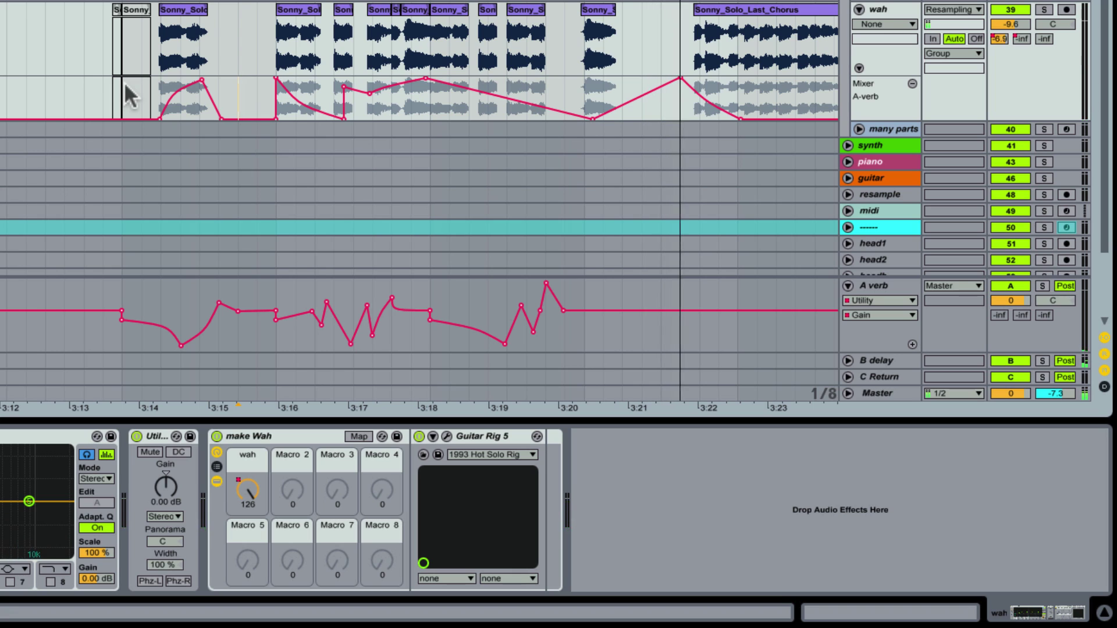
Step: Delete the A-verb send automation under the wah solo and the Utility gain automation over the same range on the A verb return
{"action": "left_click_drag", "start_coordinate": [130, 96], "coordinate": [626, 102]}
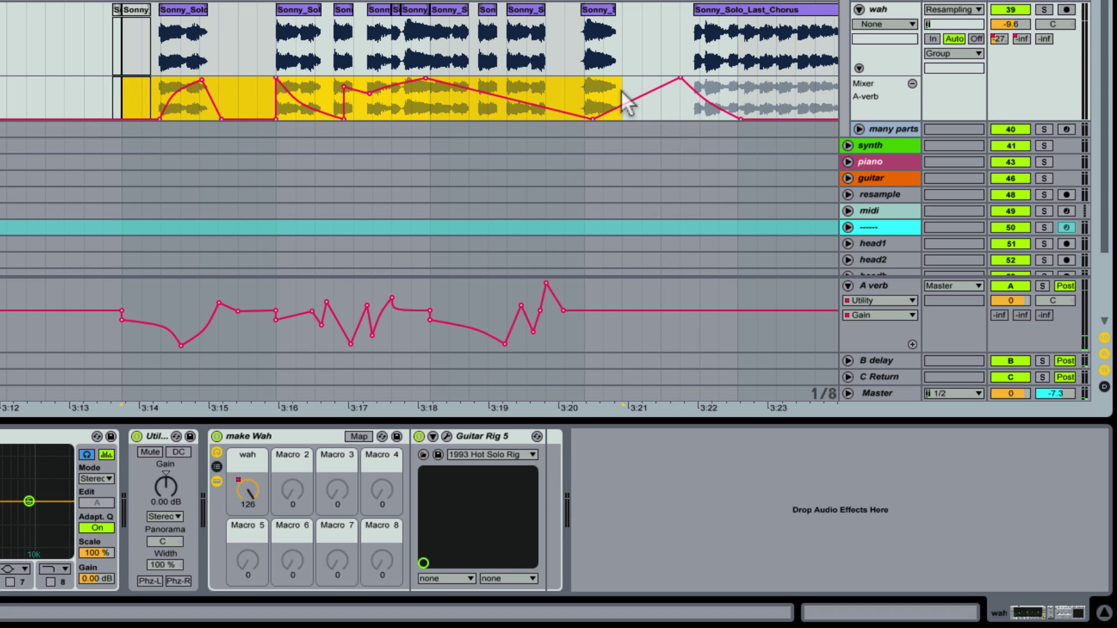
{"action": "key", "text": "Delete"}
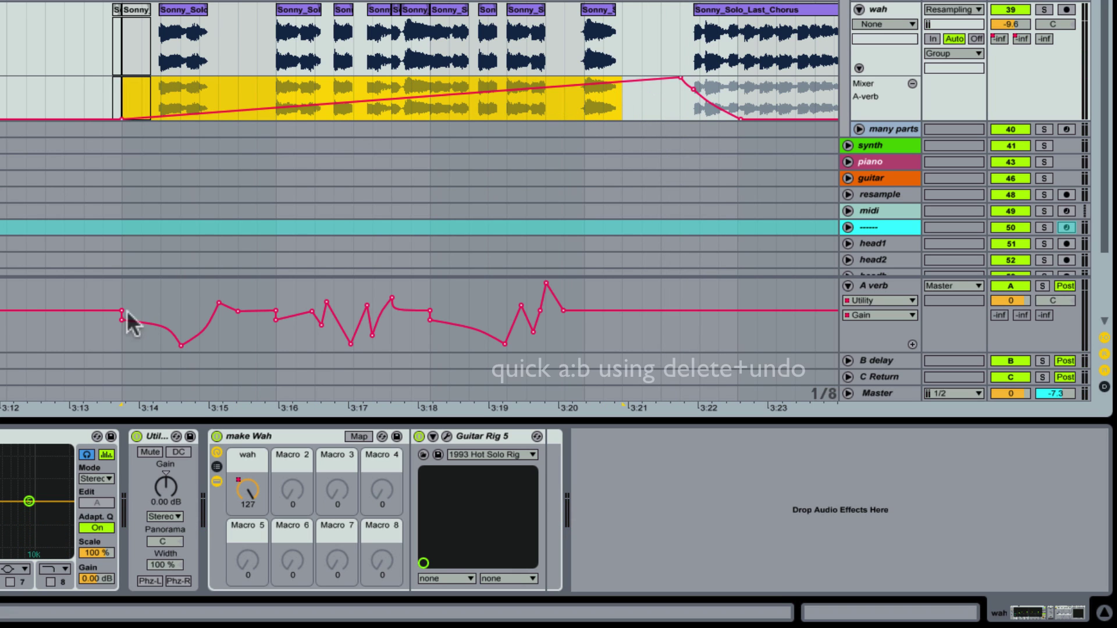
{"action": "left_click_drag", "start_coordinate": [122, 338], "coordinate": [619, 339]}
{"action": "key", "text": "Delete"}
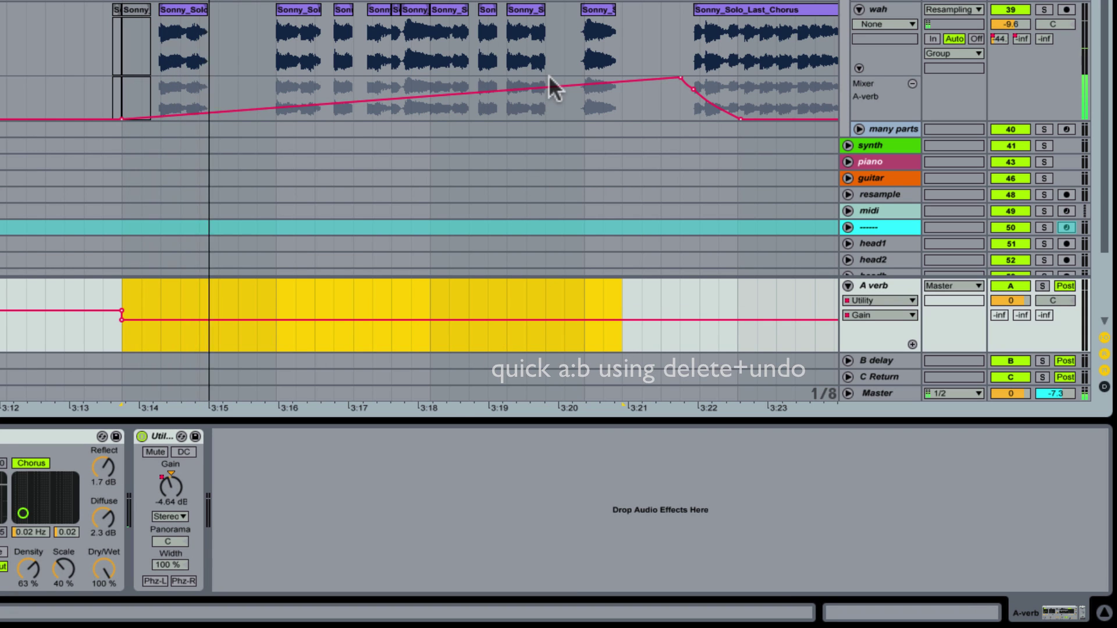
Step: Curve the remaining A-verb send ramp toward the last chorus, and undo it together with both automation deletions
{"action": "left_click_drag", "start_coordinate": [551, 85], "coordinate": [677, 97]}
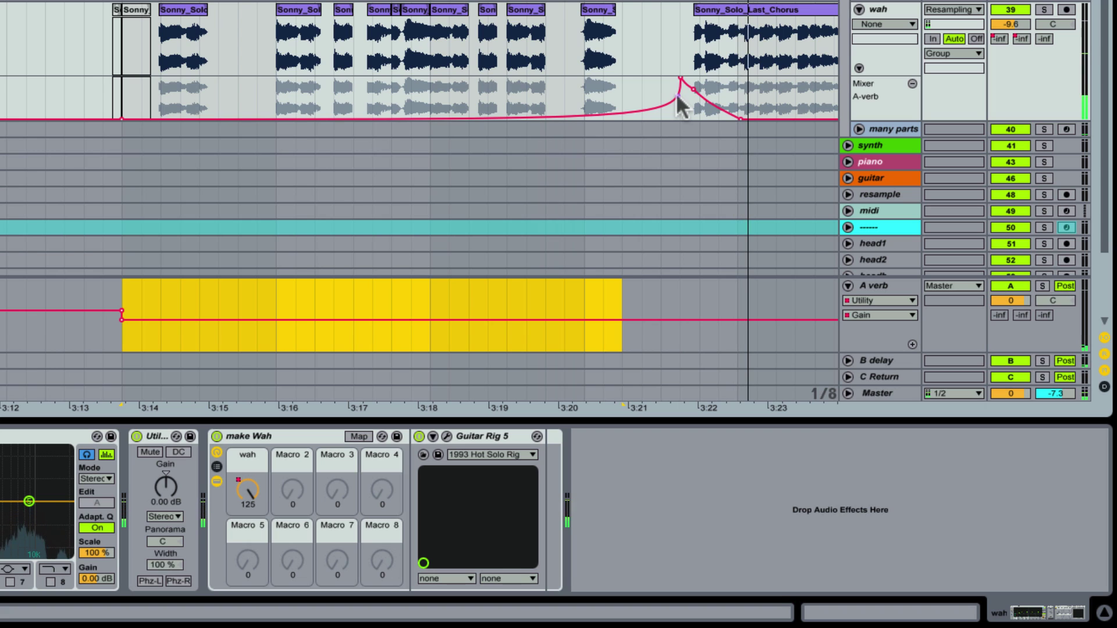
{"action": "key", "text": "super+z"}
{"action": "key", "text": "ctrl+z"}
{"action": "key", "text": "ctrl+z"}
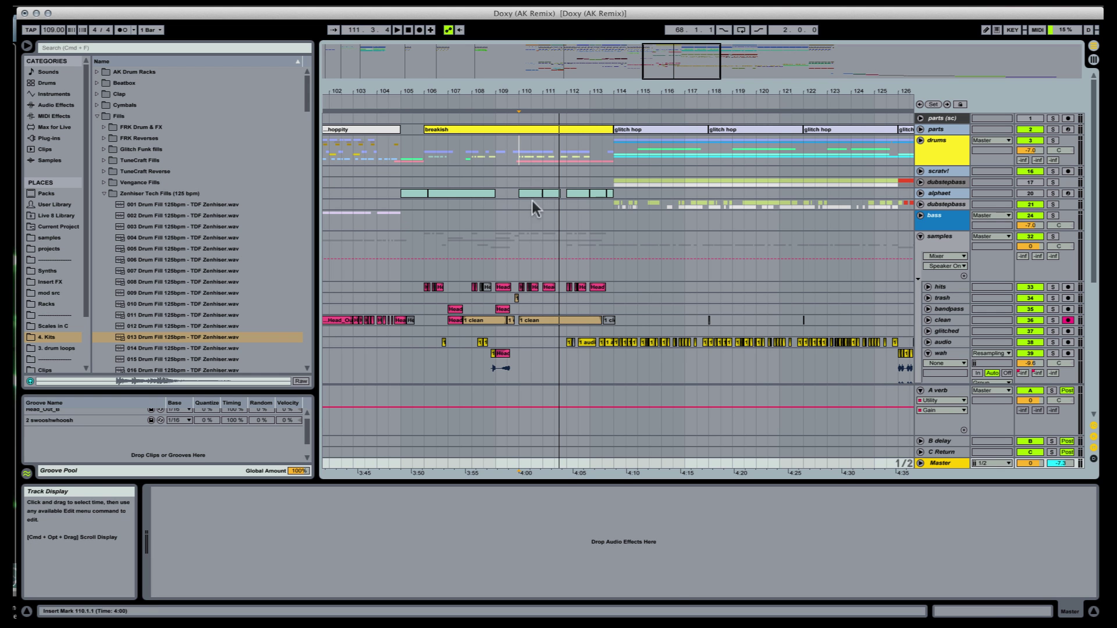
Step: Select bar 110 on the alphaet track and search the browser for "make volume", selecting make volume edits.adg
{"action": "left_click", "coordinate": [532, 201]}
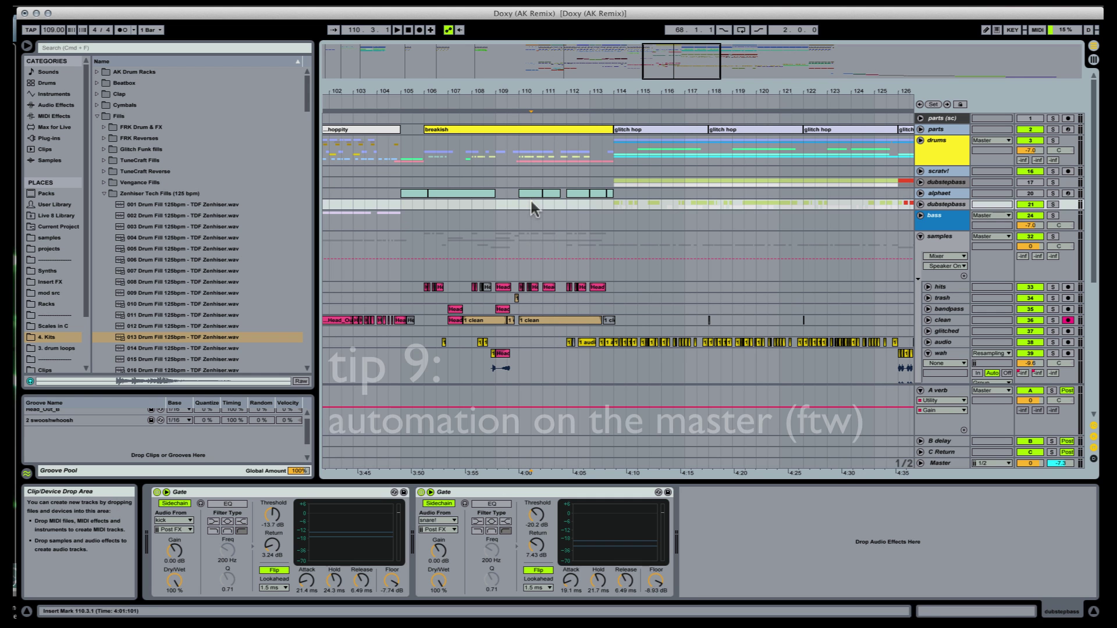
{"action": "left_click", "coordinate": [526, 194]}
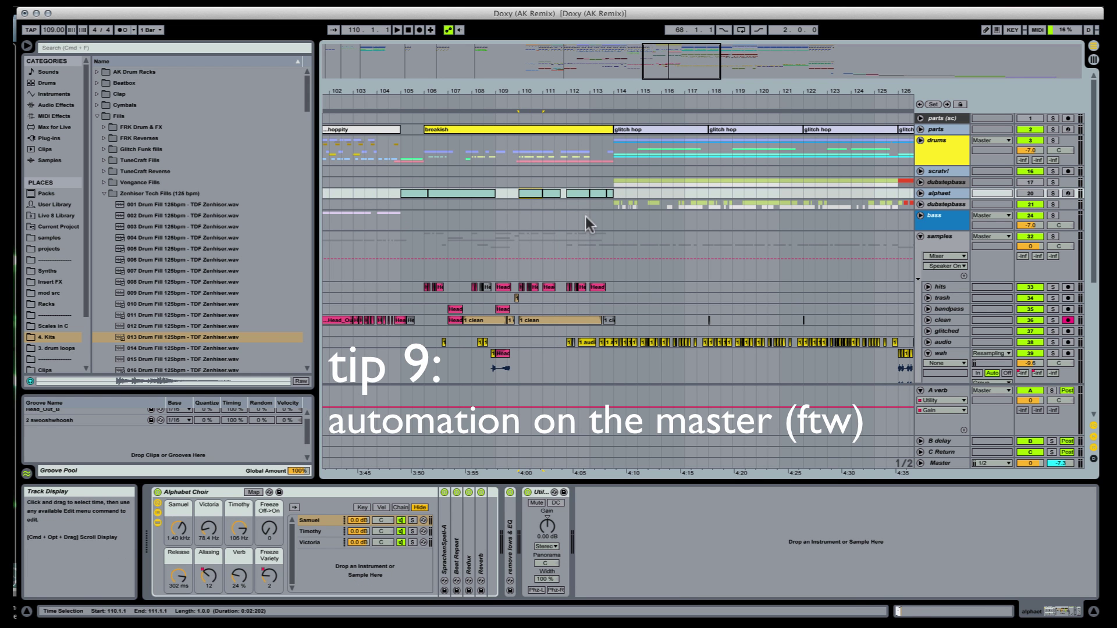
{"action": "key", "text": "super+f"}
{"action": "type", "text": "make volume"}
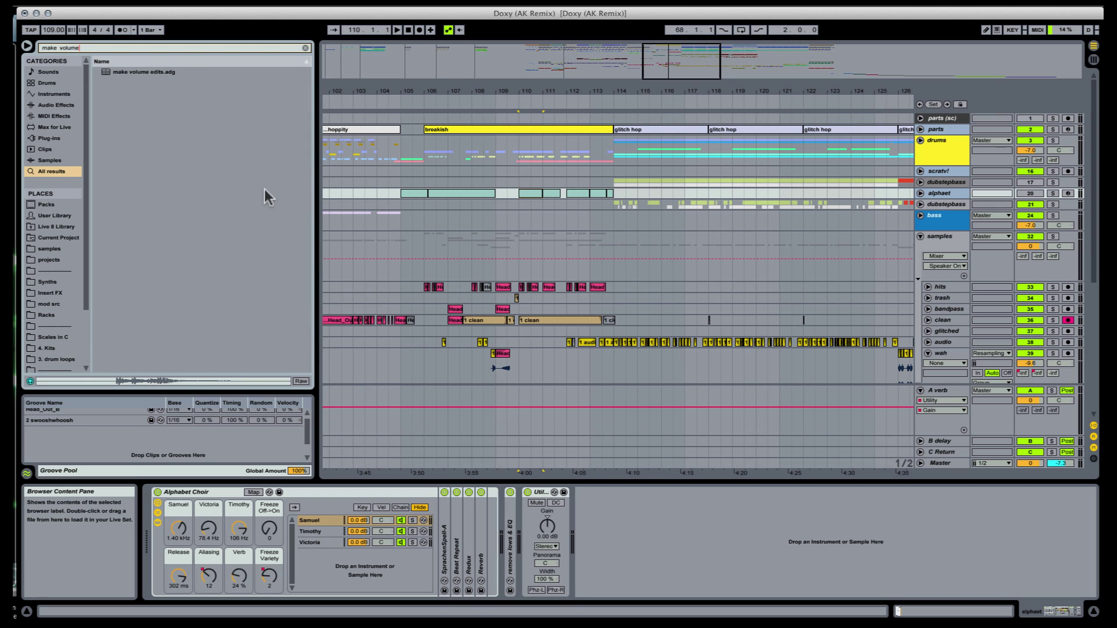
{"action": "key", "text": "Down"}
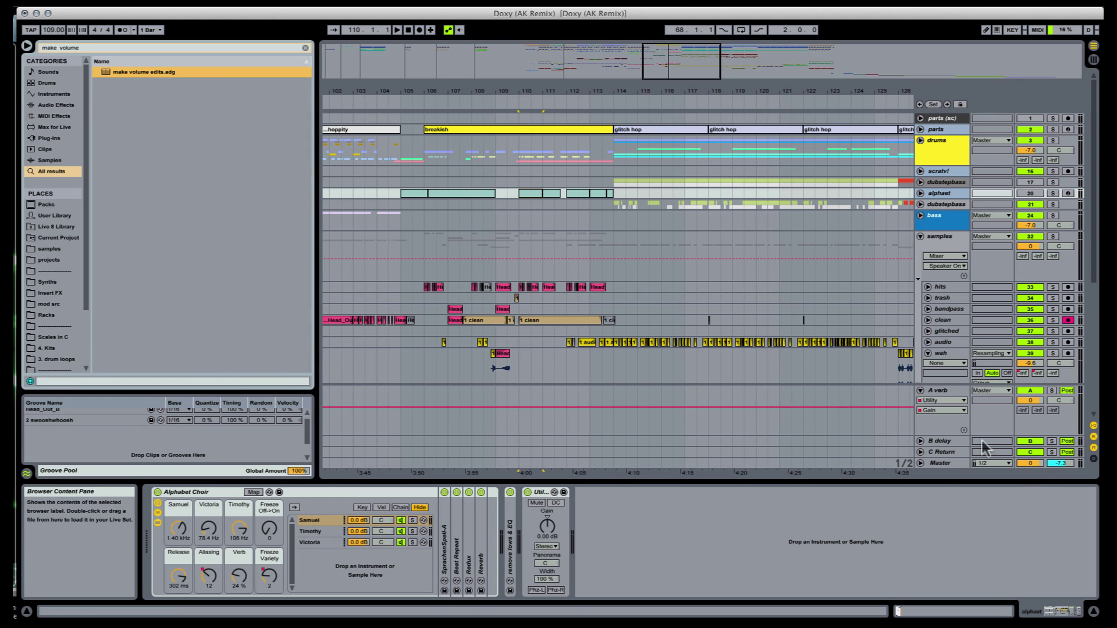
Step: Load make volume edits.adg onto the Master track and check the range its volume macro is mapped to
{"action": "left_click", "coordinate": [939, 464]}
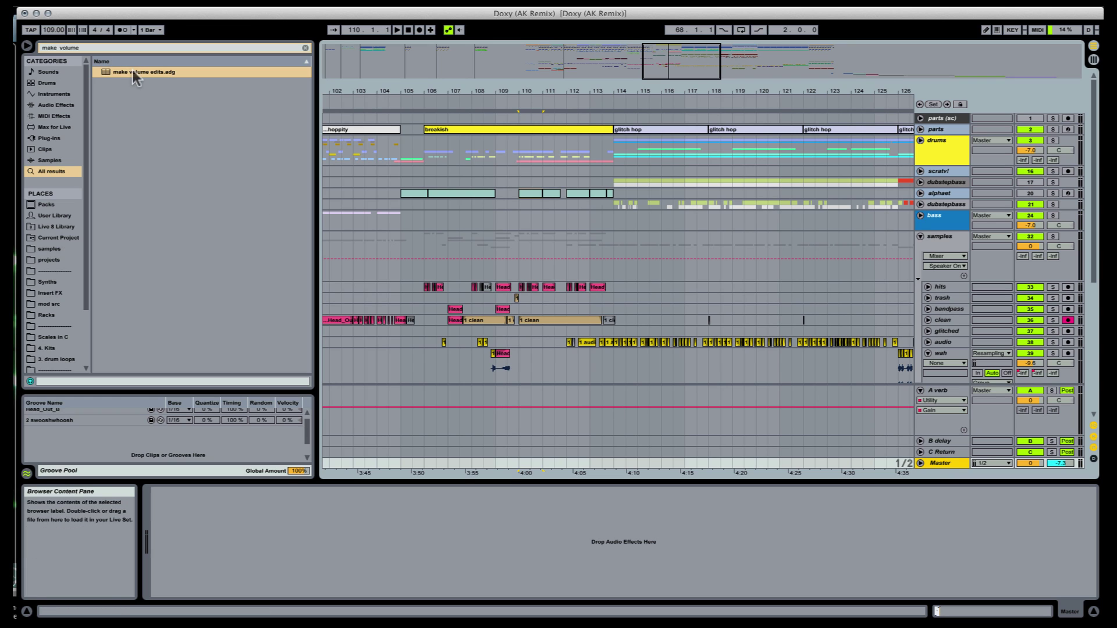
{"action": "left_click_drag", "start_coordinate": [134, 76], "coordinate": [274, 422]}
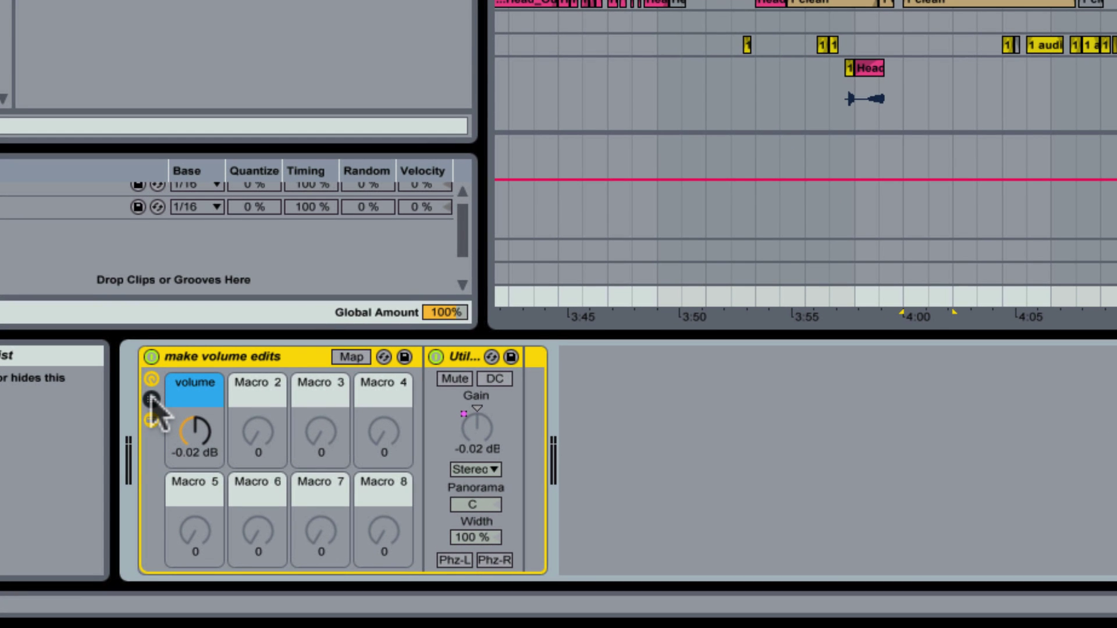
{"action": "left_click", "coordinate": [349, 357]}
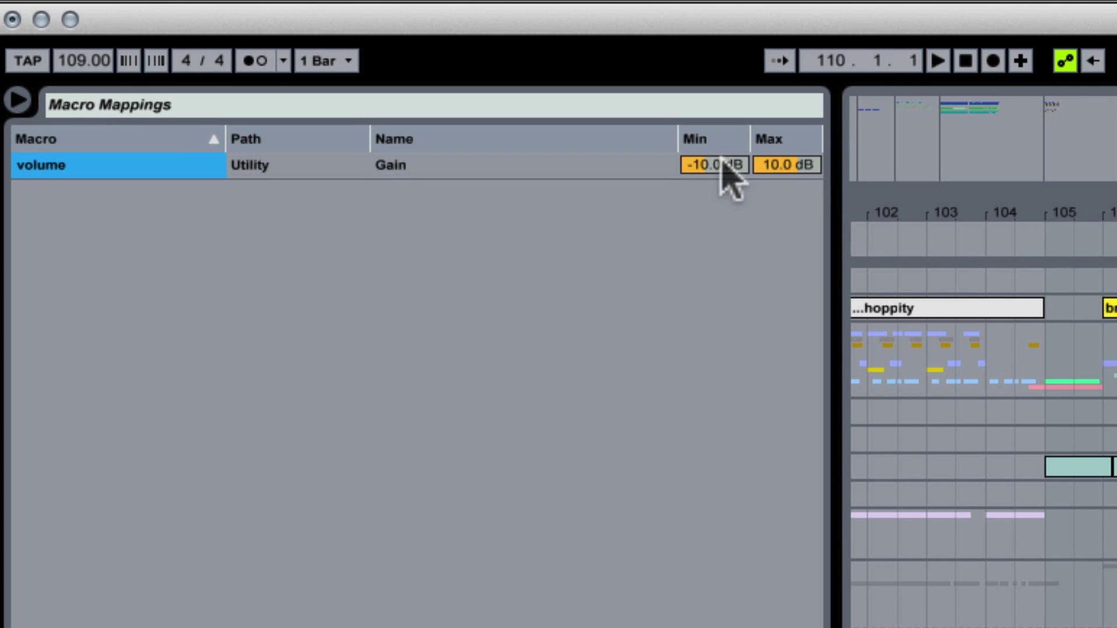
{"action": "left_click", "coordinate": [723, 166]}
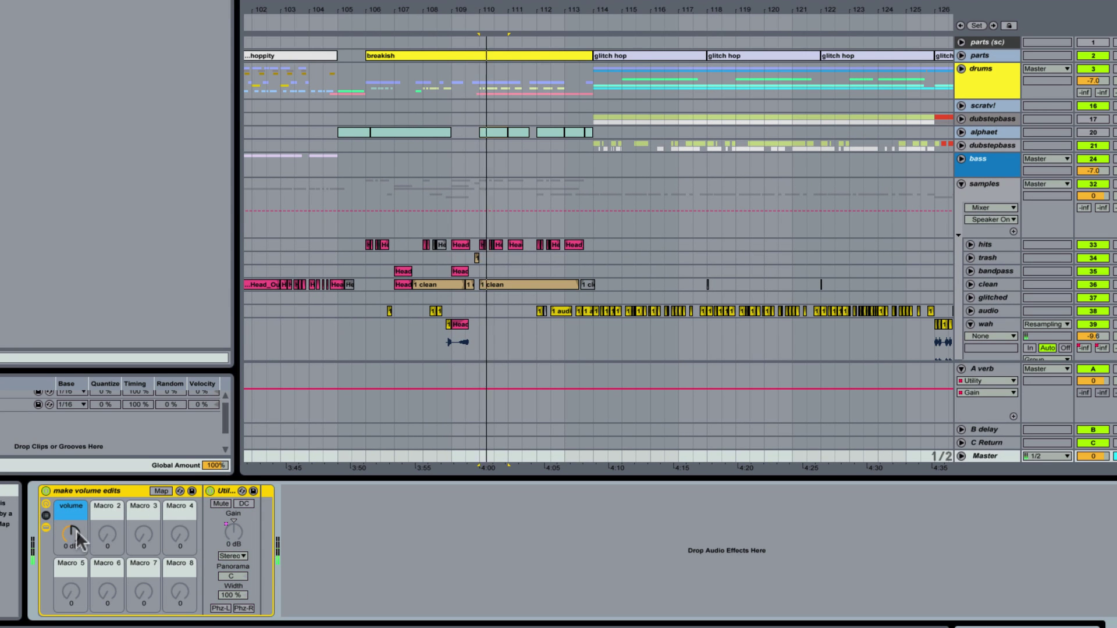
Step: Unfold the Master's volume automation and shape it into a slight downward ramp from bar 109 to bar 114
{"action": "left_click", "coordinate": [961, 456]}
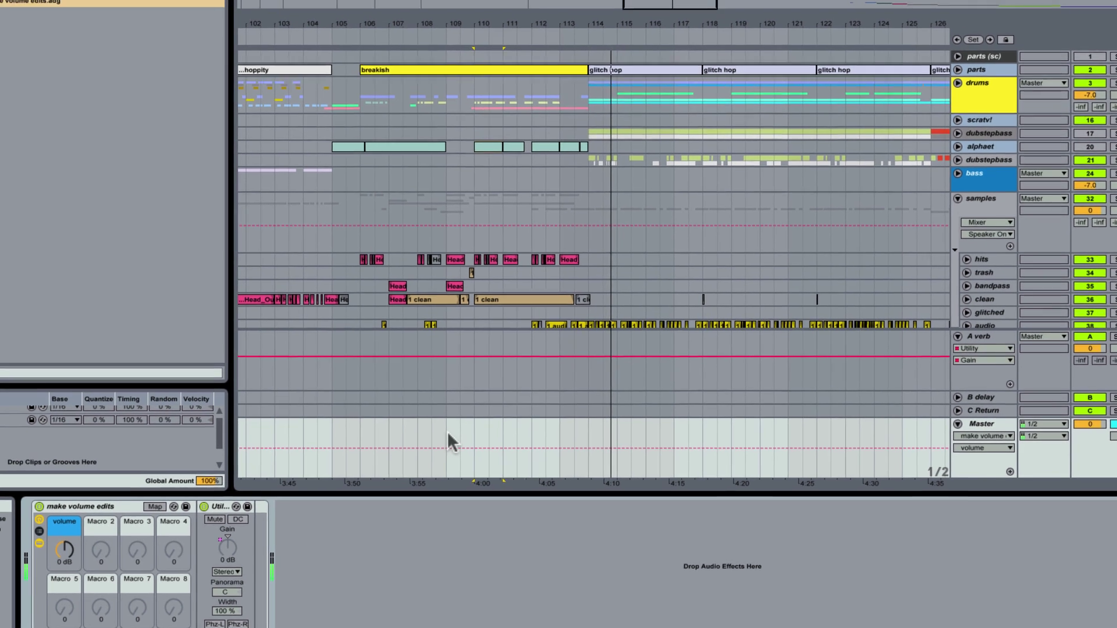
{"action": "left_click_drag", "start_coordinate": [452, 416], "coordinate": [522, 416]}
{"action": "left_click_drag", "start_coordinate": [546, 477], "coordinate": [577, 481]}
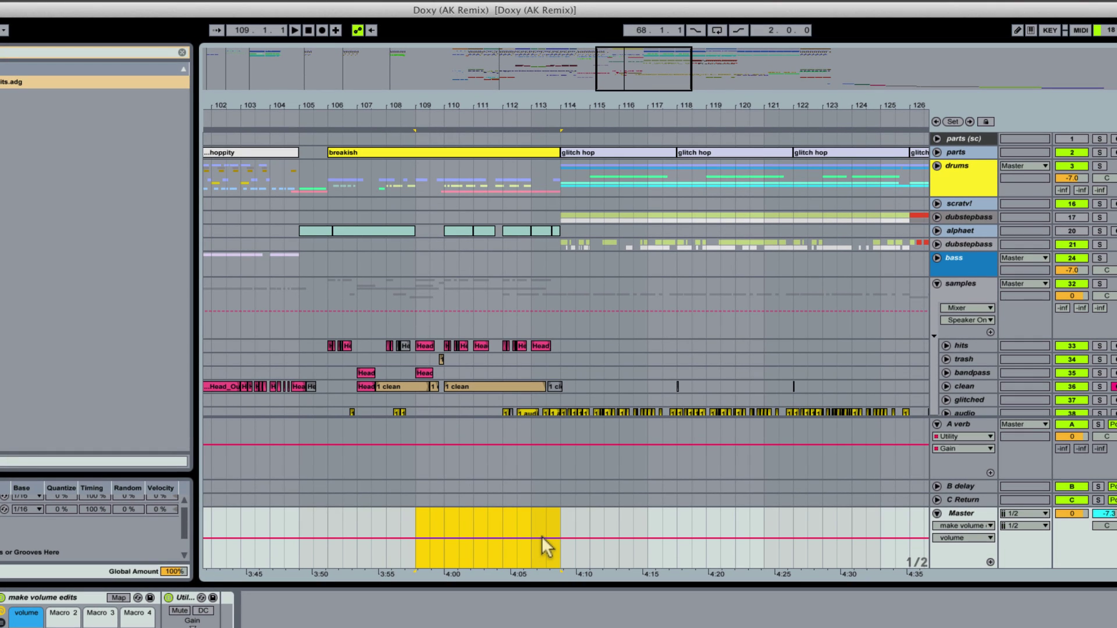
{"action": "left_click_drag", "start_coordinate": [542, 538], "coordinate": [543, 546]}
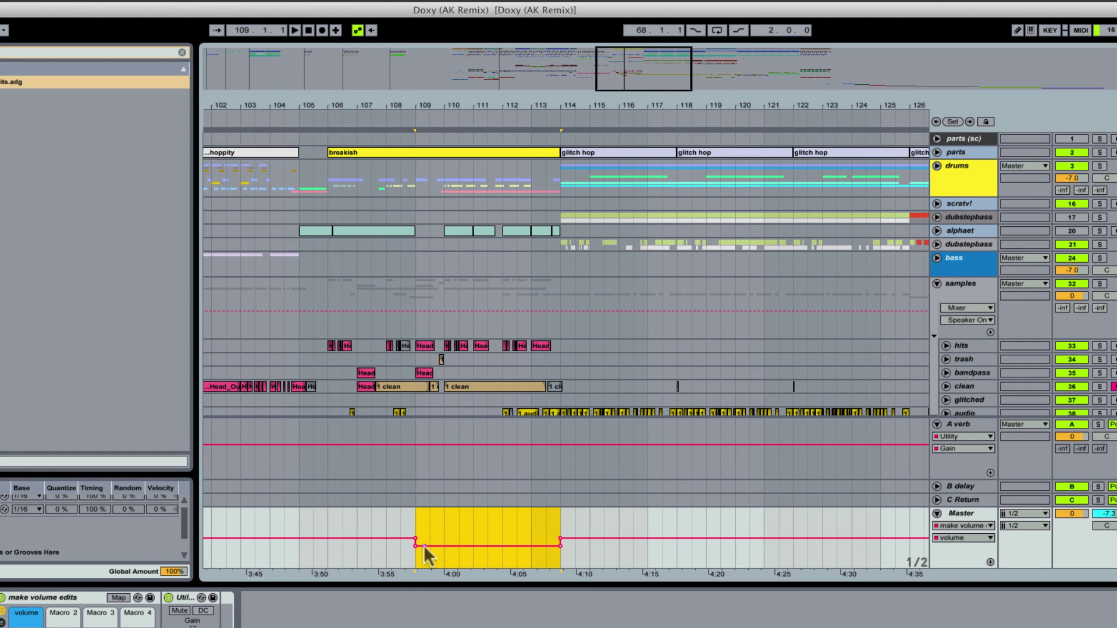
{"action": "left_click", "coordinate": [563, 513]}
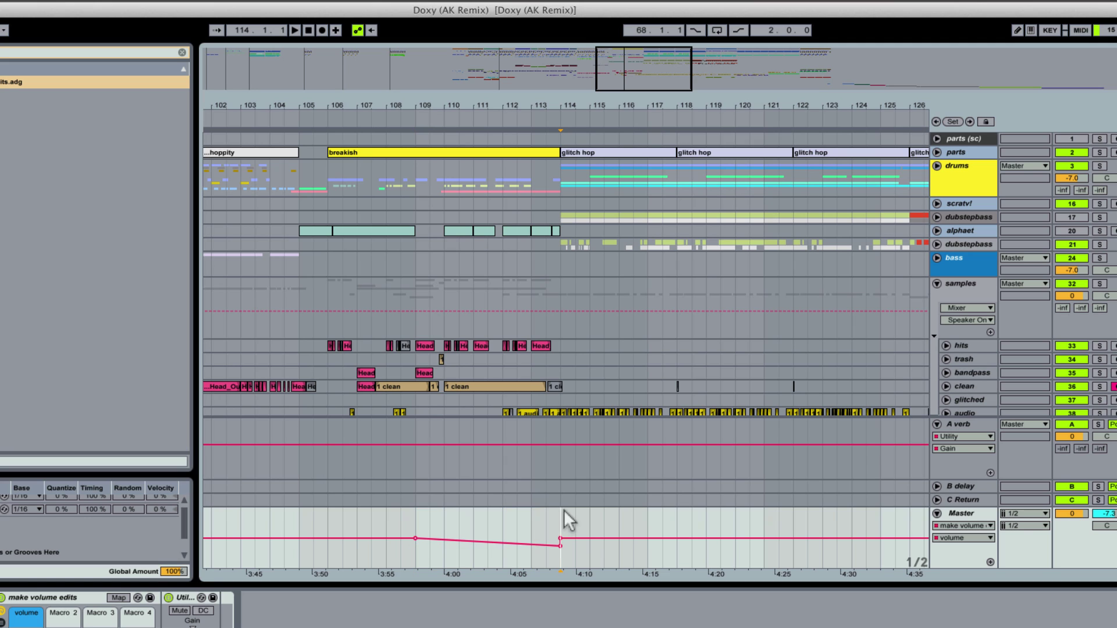
Step: Raise the Master volume automation to about 1.8 dB from bar 114 to bar 121 and play from bar 109
{"action": "left_click_drag", "start_coordinate": [558, 530], "coordinate": [769, 527]}
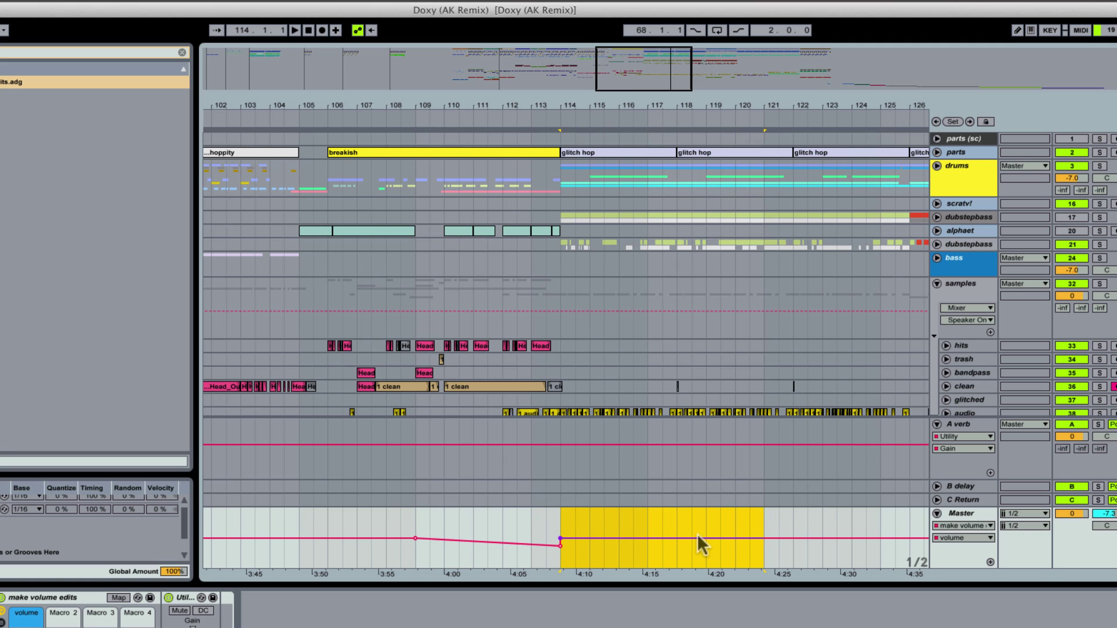
{"action": "left_click_drag", "start_coordinate": [698, 534], "coordinate": [698, 525]}
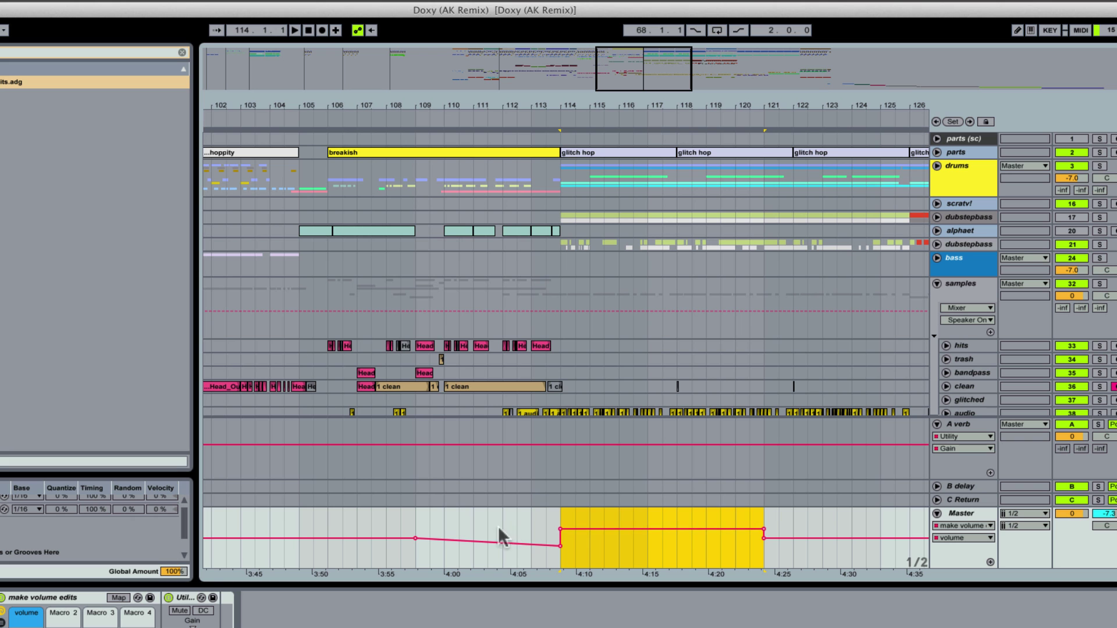
{"action": "left_click", "coordinate": [416, 523]}
{"action": "key", "text": "space"}
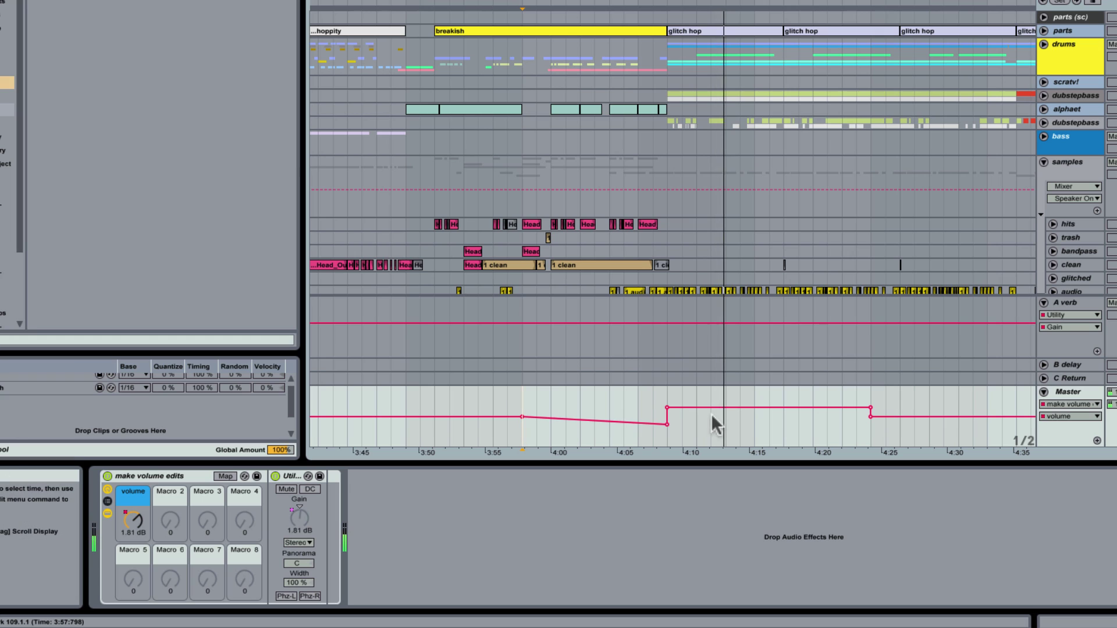
Step: Create a half-bar volume dip ramping back up at bar 116 on the Master, duplicate it three times, and make each successive dip deeper
{"action": "left_click", "coordinate": [735, 413]}
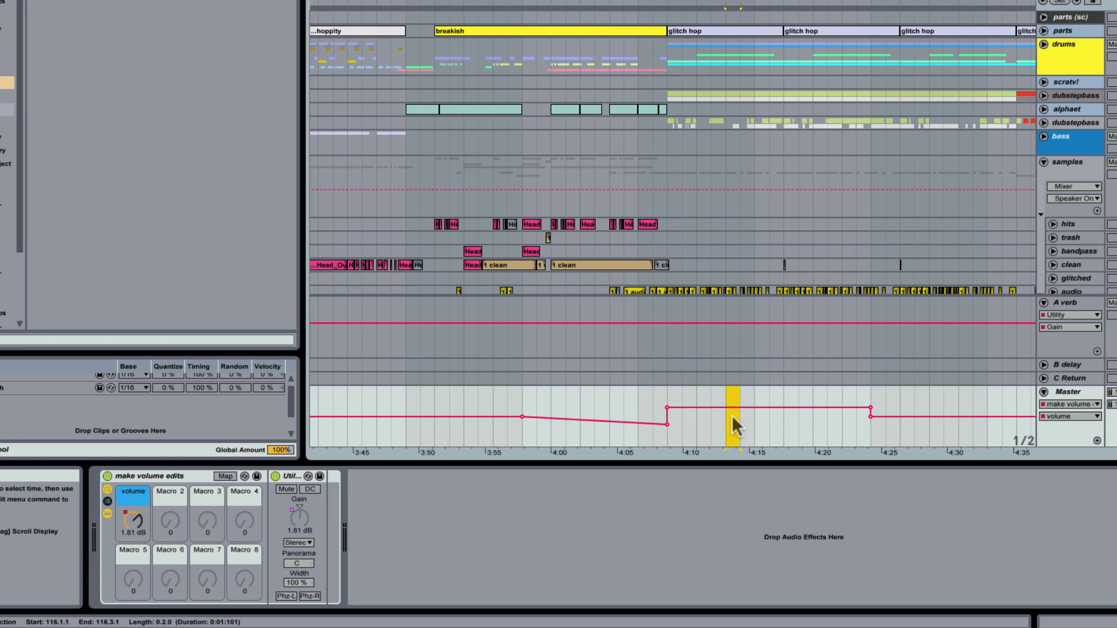
{"action": "left_click", "coordinate": [740, 417]}
{"action": "key", "text": "ctrl+d"}
{"action": "key", "text": "ctrl+d"}
{"action": "key", "text": "ctrl+d"}
{"action": "left_click", "coordinate": [736, 415]}
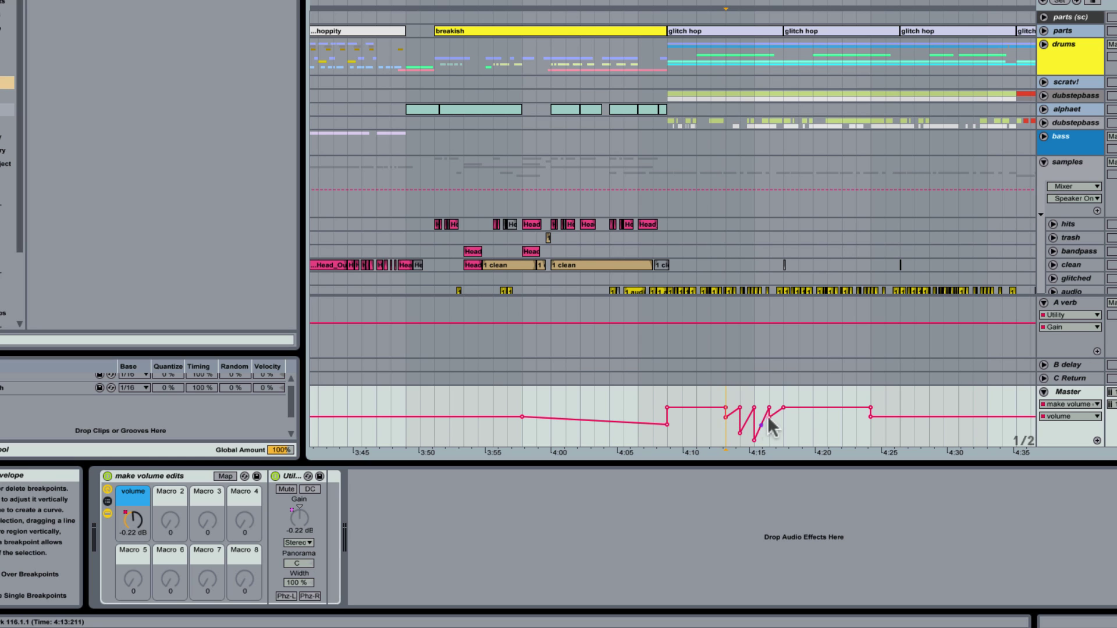
{"action": "left_click_drag", "start_coordinate": [769, 426], "coordinate": [769, 446]}
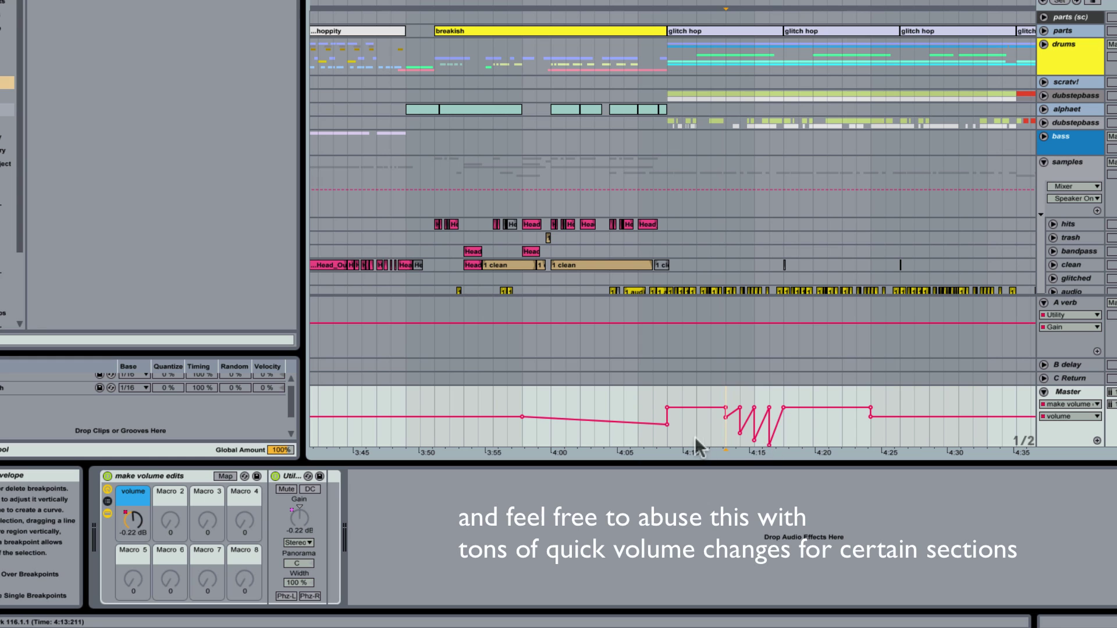
Step: Bend the four Master volume ramps between bars 116 and 118 into curves and play the section from bar 113
{"action": "left_click", "coordinate": [672, 427]}
{"action": "key", "text": "space"}
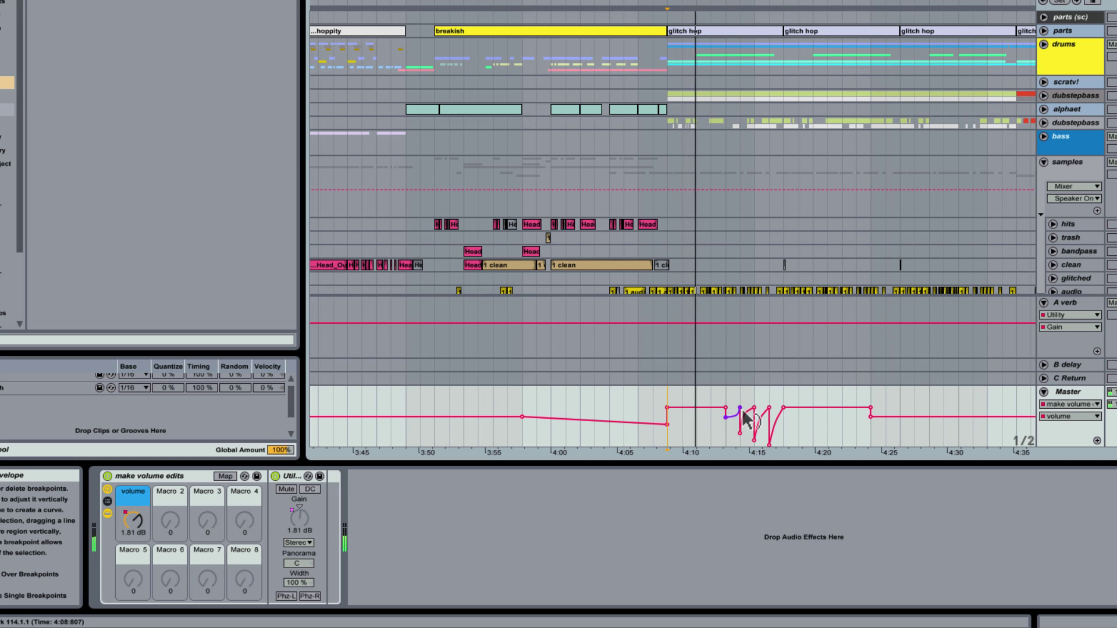
{"action": "left_click", "coordinate": [639, 416]}
{"action": "key", "text": "space"}
{"action": "key", "text": "space"}
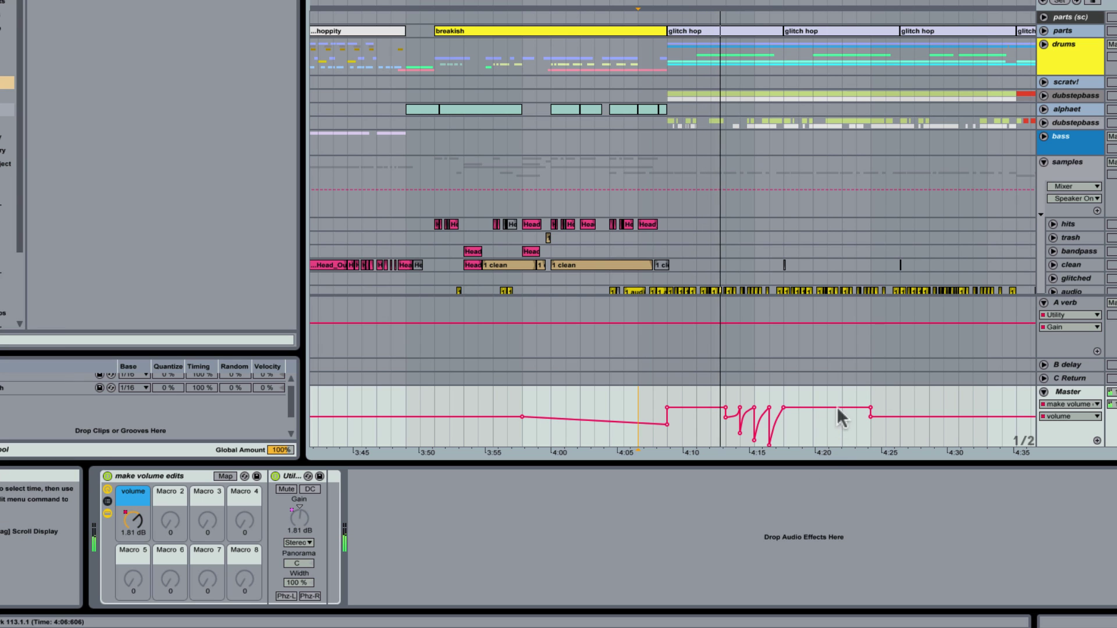
Step: Raise the Master volume slightly for half a bar at bar 119 and shape a half-bar upward ramp at bar 120
{"action": "left_click", "coordinate": [818, 405]}
{"action": "left_click_drag", "start_coordinate": [818, 405], "coordinate": [821, 402]}
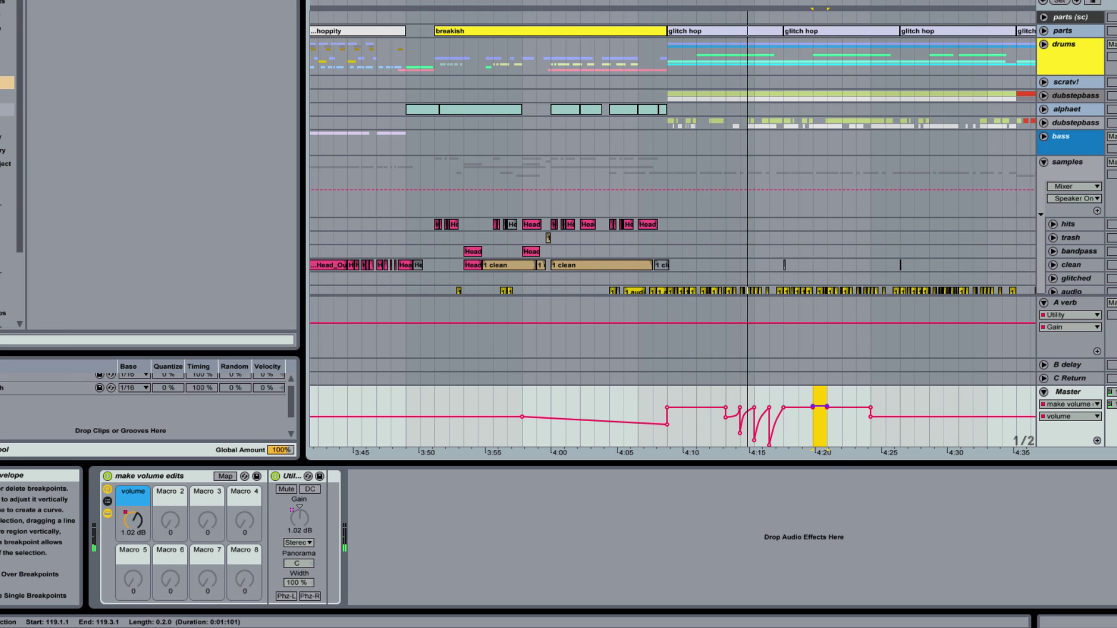
{"action": "left_click", "coordinate": [848, 407]}
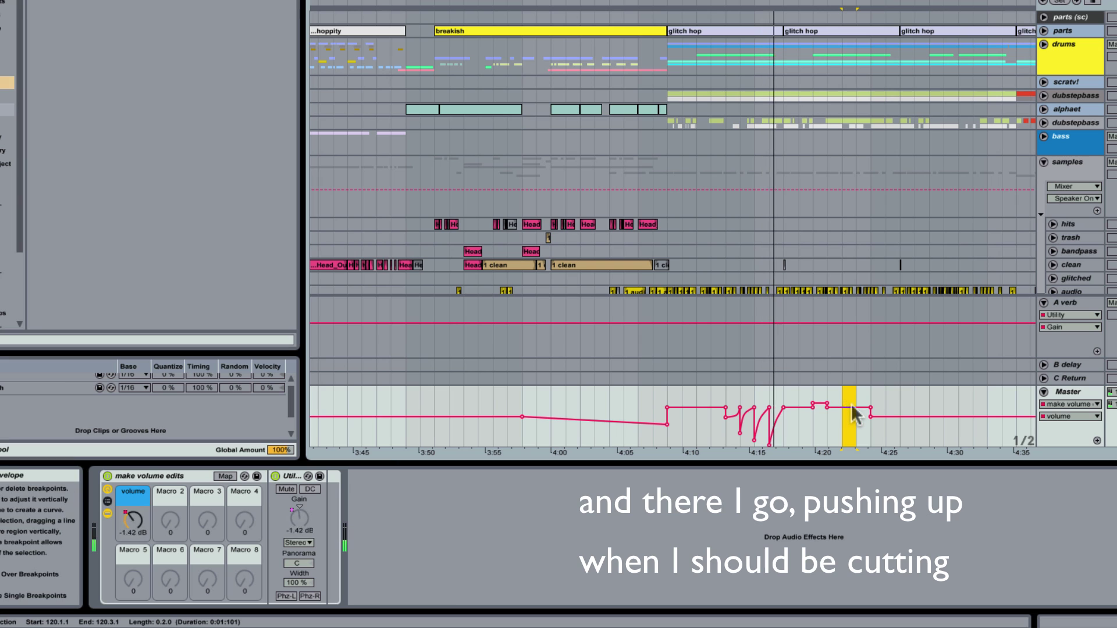
{"action": "left_click_drag", "start_coordinate": [848, 407], "coordinate": [848, 400]}
{"action": "left_click", "coordinate": [842, 400]}
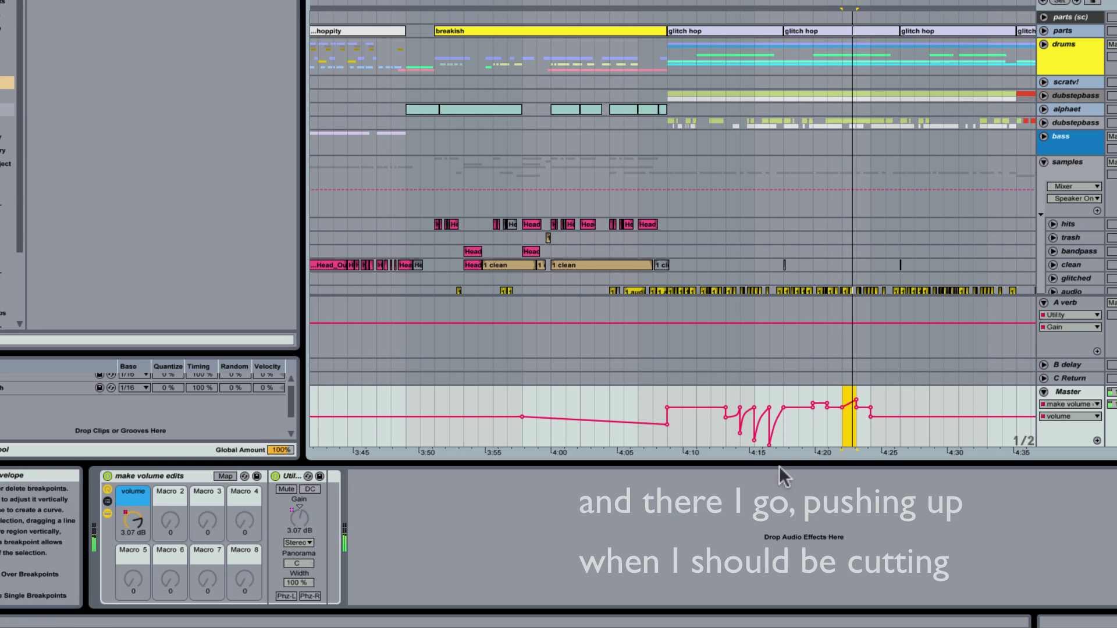
Step: Add a Master volume spike starting at 121.3 and peaking at about 4.58 dB on bar 122, and play from its start
{"action": "left_click", "coordinate": [885, 416]}
{"action": "left_click", "coordinate": [908, 417]}
{"action": "left_click", "coordinate": [899, 416]}
{"action": "left_click_drag", "start_coordinate": [899, 417], "coordinate": [899, 397]}
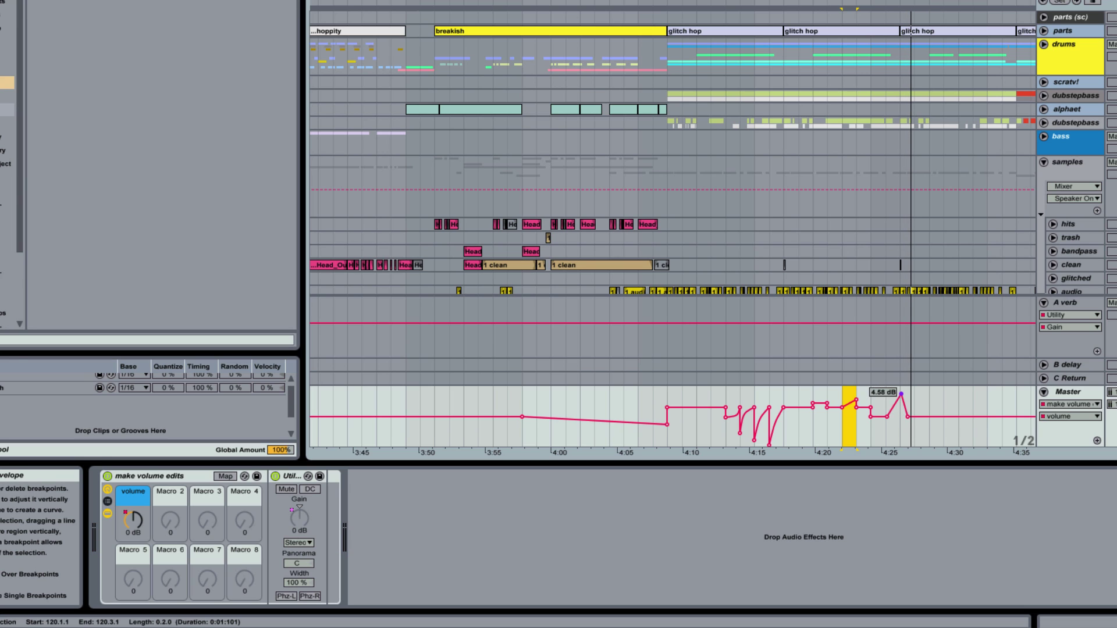
{"action": "left_click", "coordinate": [887, 398]}
{"action": "key", "text": "space"}
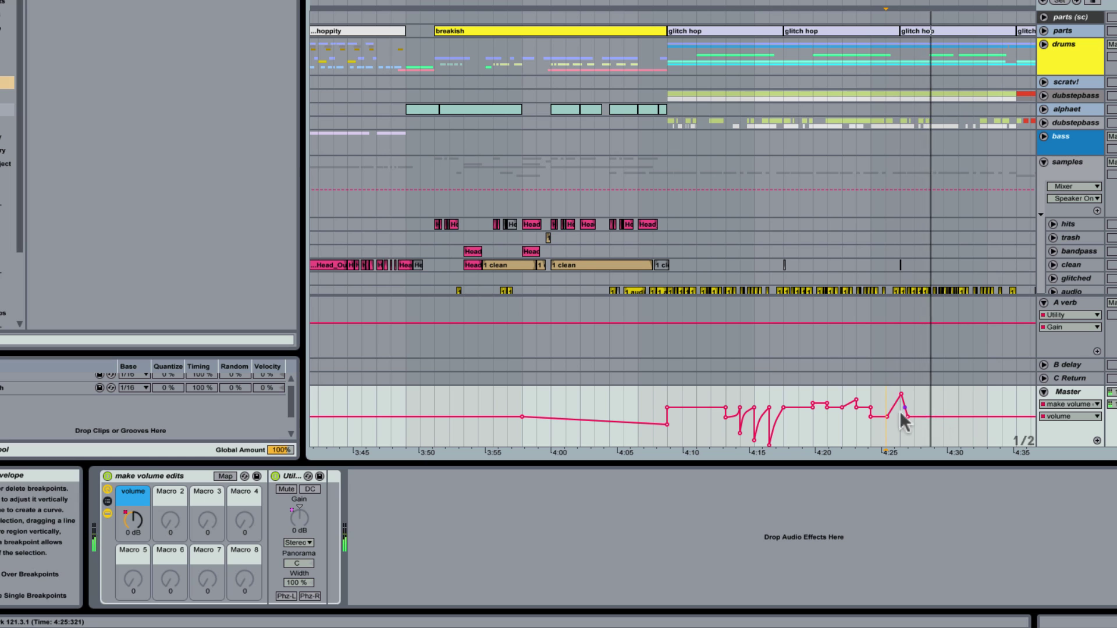
{"action": "left_click_drag", "start_coordinate": [886, 425], "coordinate": [925, 431]}
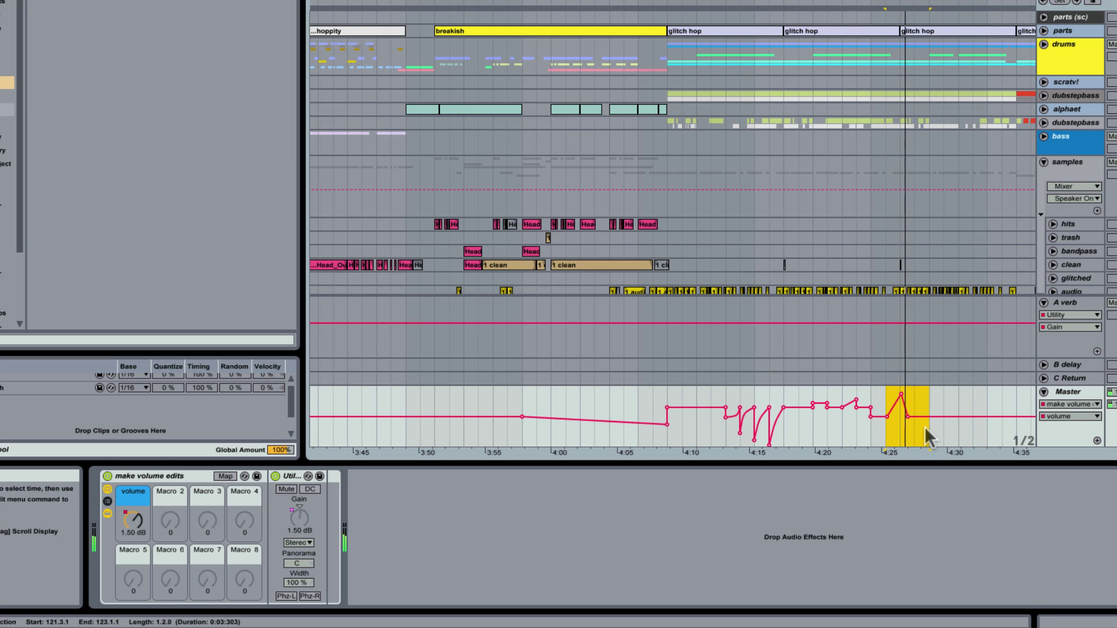
{"action": "key", "text": "ctrl+d"}
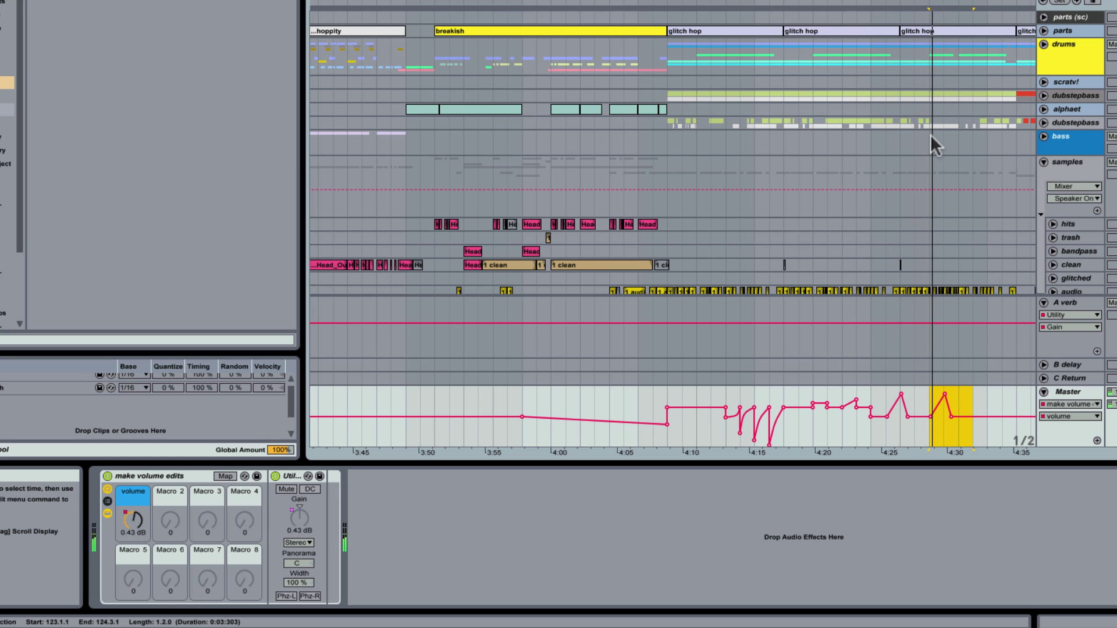
{"action": "key", "text": "ctrl+z"}
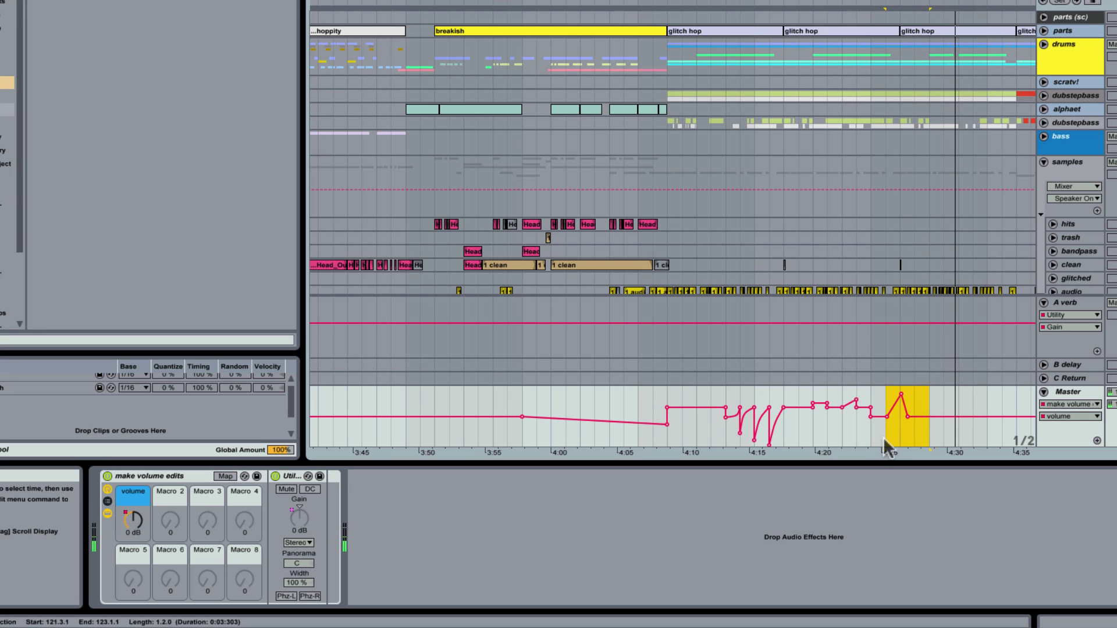
Step: Duplicate the one-bar volume spike from 121.3 to 122.3 four times along the Master and play the automated section
{"action": "left_click_drag", "start_coordinate": [885, 439], "coordinate": [905, 431]}
{"action": "key", "text": "ctrl+d"}
{"action": "key", "text": "ctrl+d"}
{"action": "key", "text": "ctrl+d"}
{"action": "key", "text": "ctrl+d"}
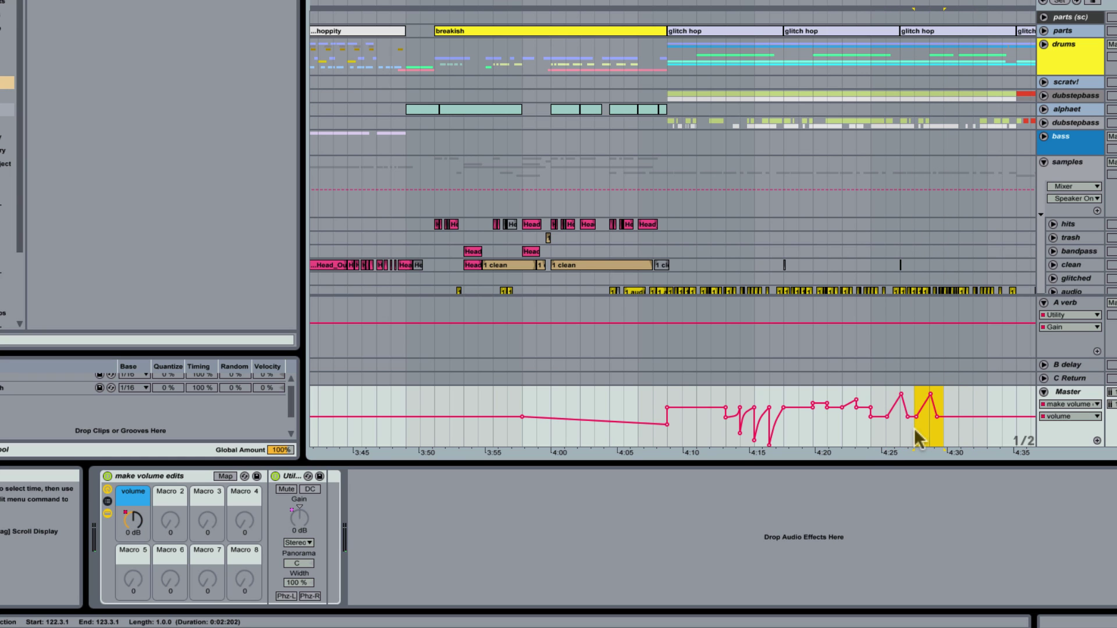
{"action": "left_click", "coordinate": [522, 403]}
{"action": "key", "text": "space"}
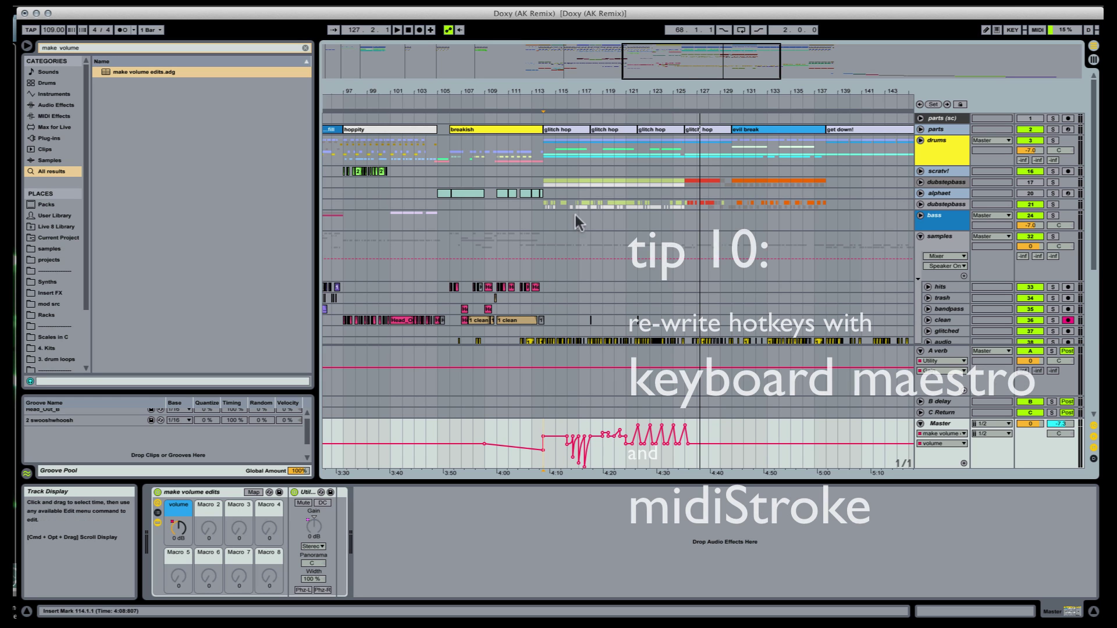
Step: Launch the Keyboard Maestro Editor and reposition its window over Live
{"action": "left_click", "coordinate": [566, 233]}
{"action": "left_click", "coordinate": [826, 3]}
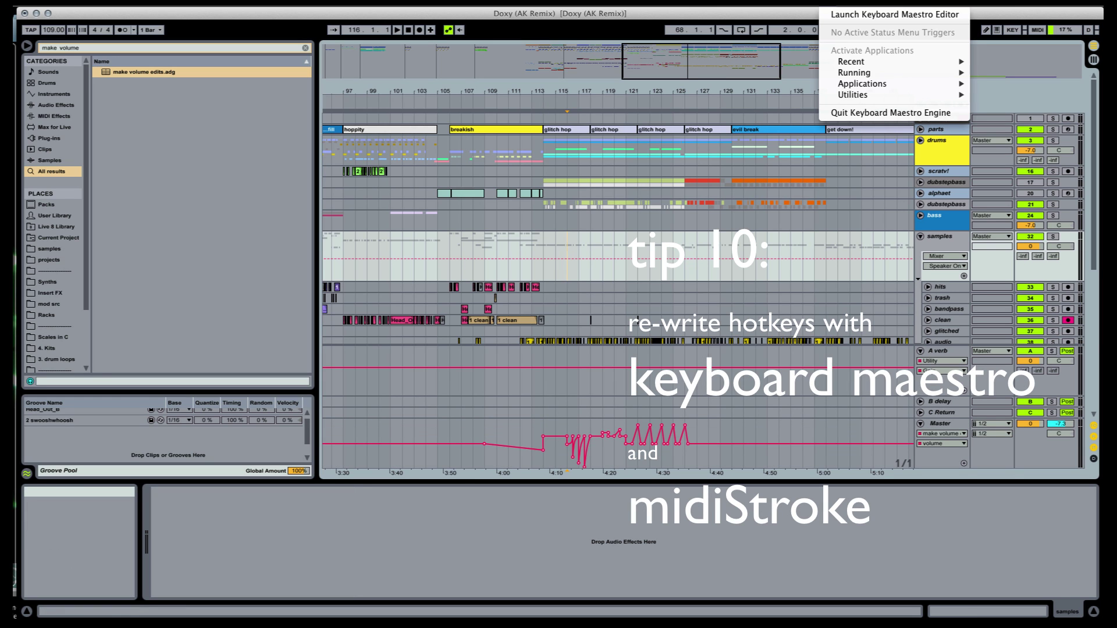
{"action": "left_click", "coordinate": [832, 15]}
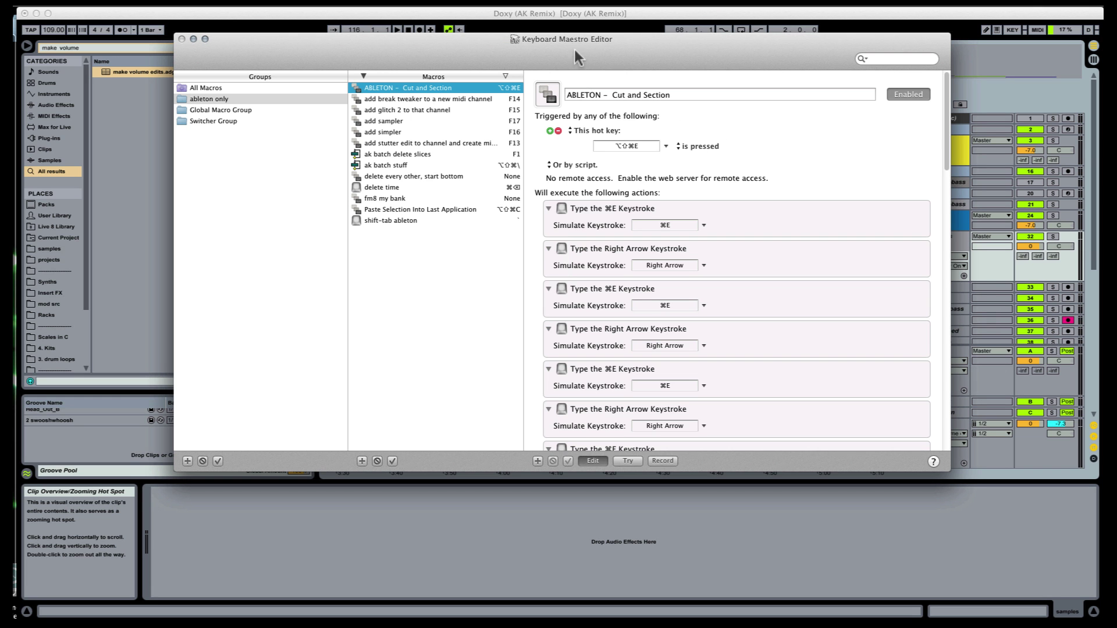
{"action": "left_click_drag", "start_coordinate": [573, 47], "coordinate": [484, 40]}
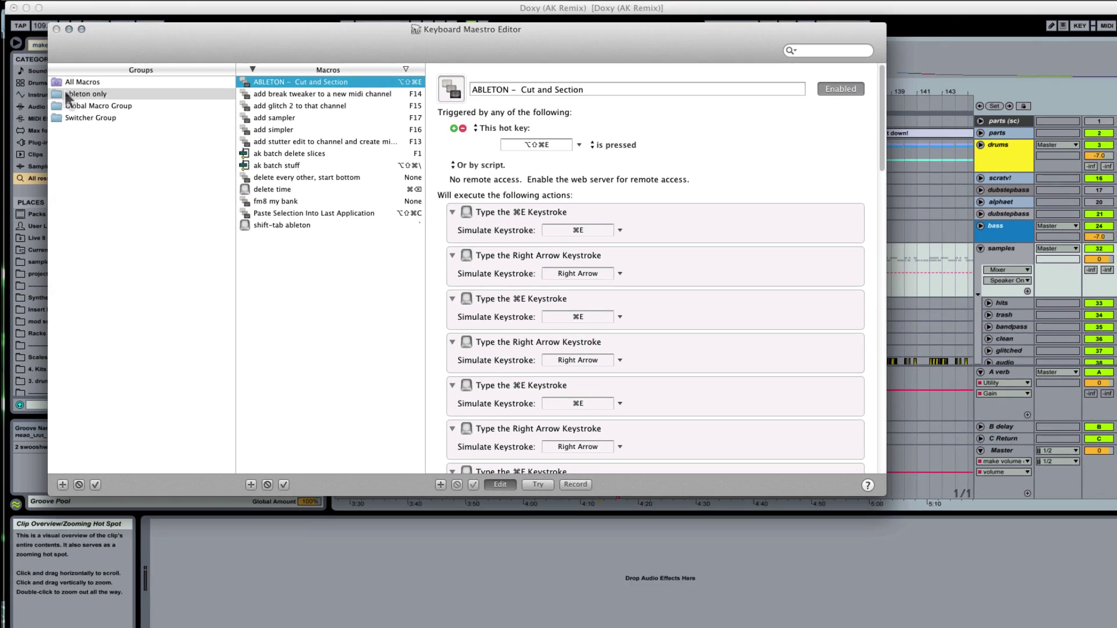
Step: Review the ableton only group's macros, including Cut and Section, add glitch 2, add sampler, add simpler and shift-tab ableton, and switch back to Live's arrangement
{"action": "left_click", "coordinate": [84, 93]}
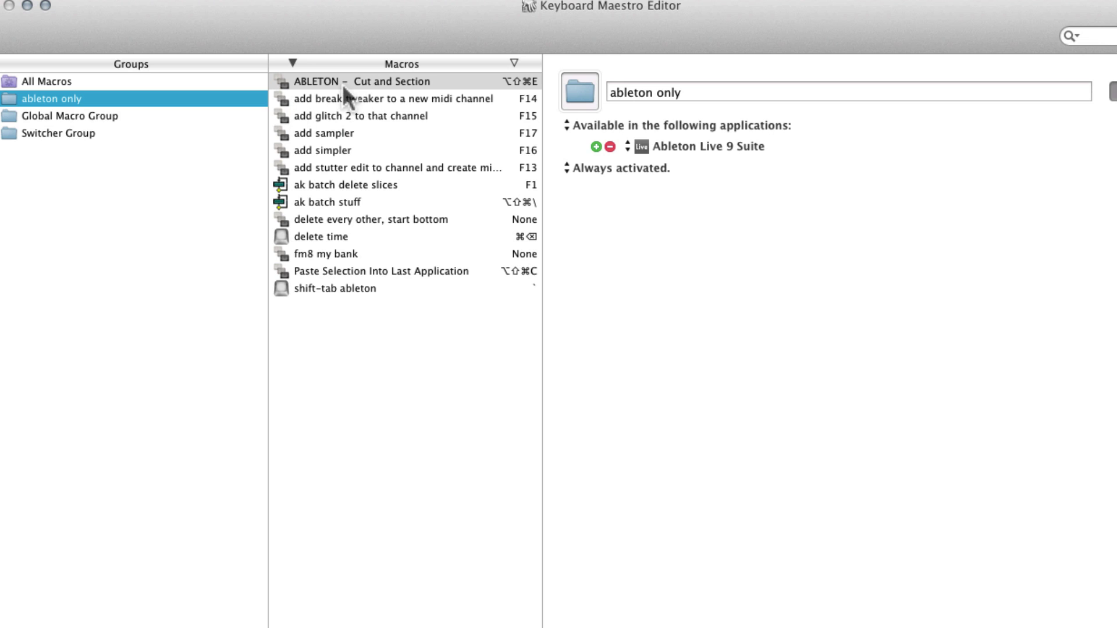
{"action": "left_click", "coordinate": [339, 83]}
{"action": "left_click", "coordinate": [346, 117]}
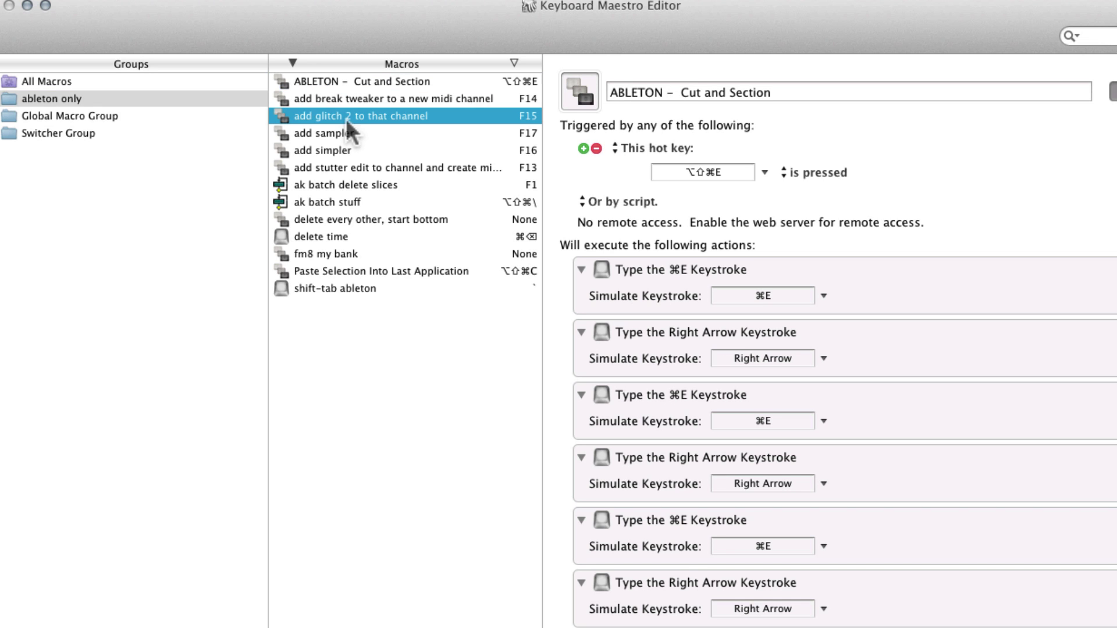
{"action": "left_click", "coordinate": [334, 134]}
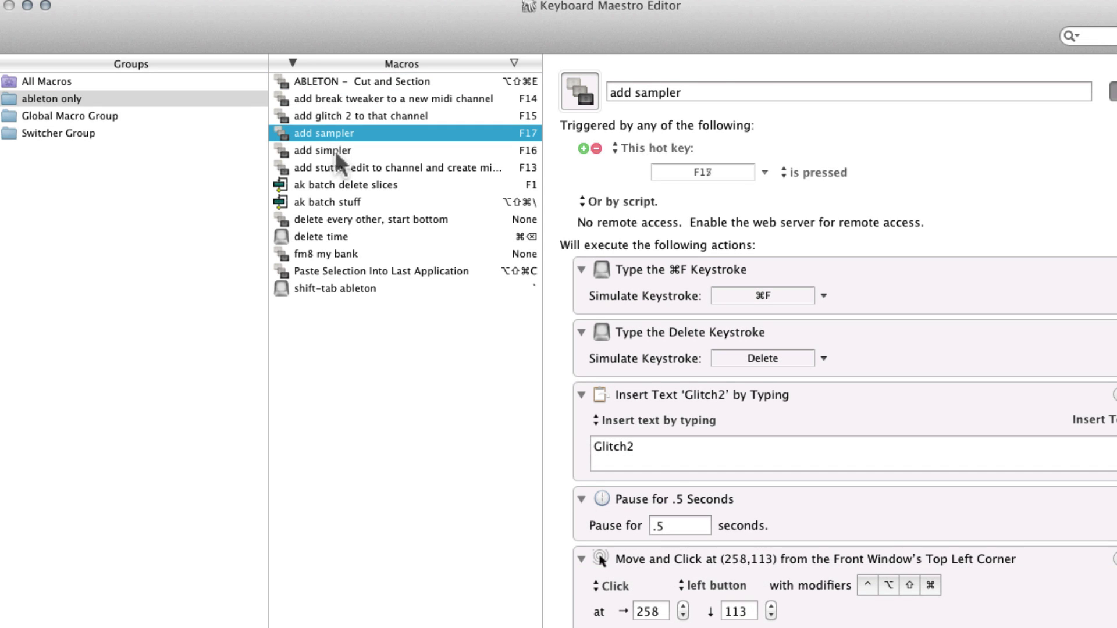
{"action": "left_click", "coordinate": [335, 152]}
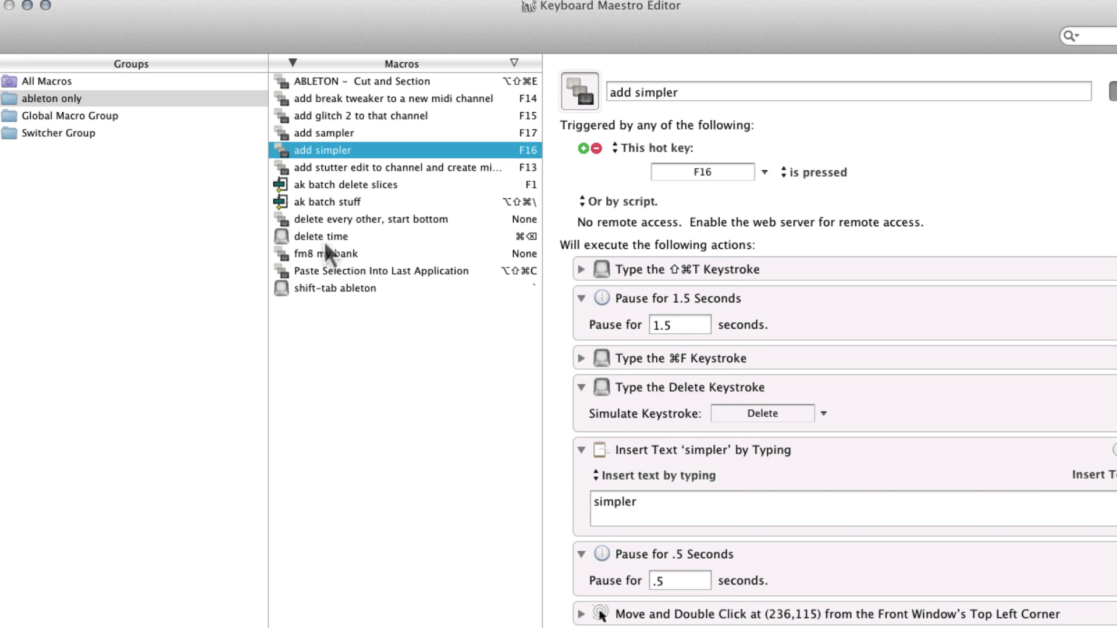
{"action": "left_click", "coordinate": [302, 289]}
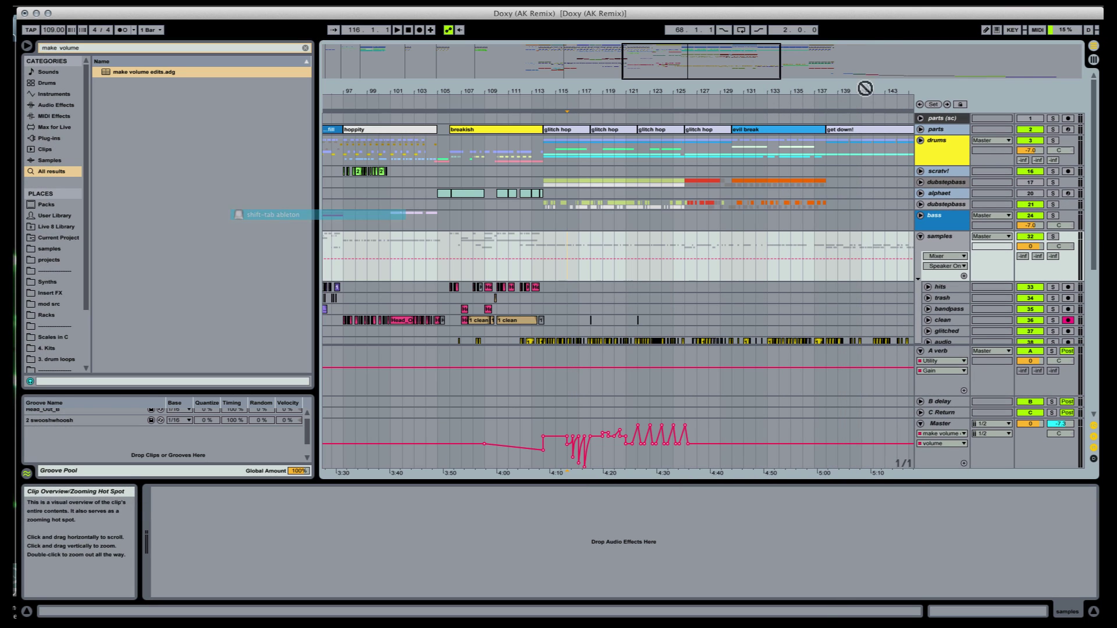
{"action": "left_click_drag", "start_coordinate": [474, 92], "coordinate": [852, 145]}
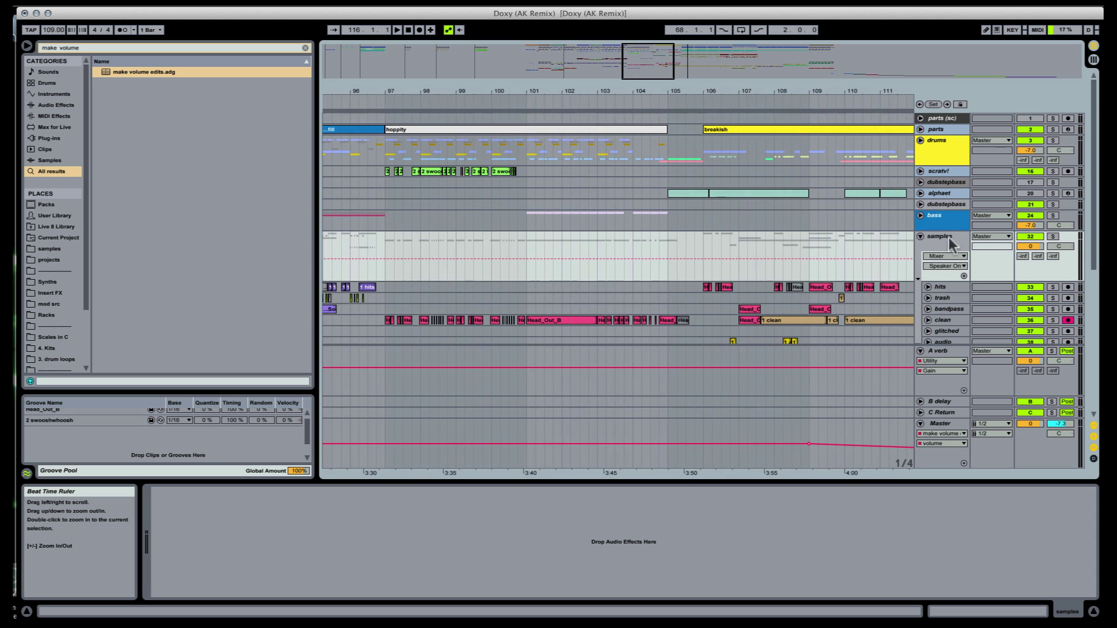
Step: Unfold the clean track inside the samples group and select its 1 clean clip starting at bar 110
{"action": "left_click", "coordinate": [928, 320]}
{"action": "left_click", "coordinate": [868, 270]}
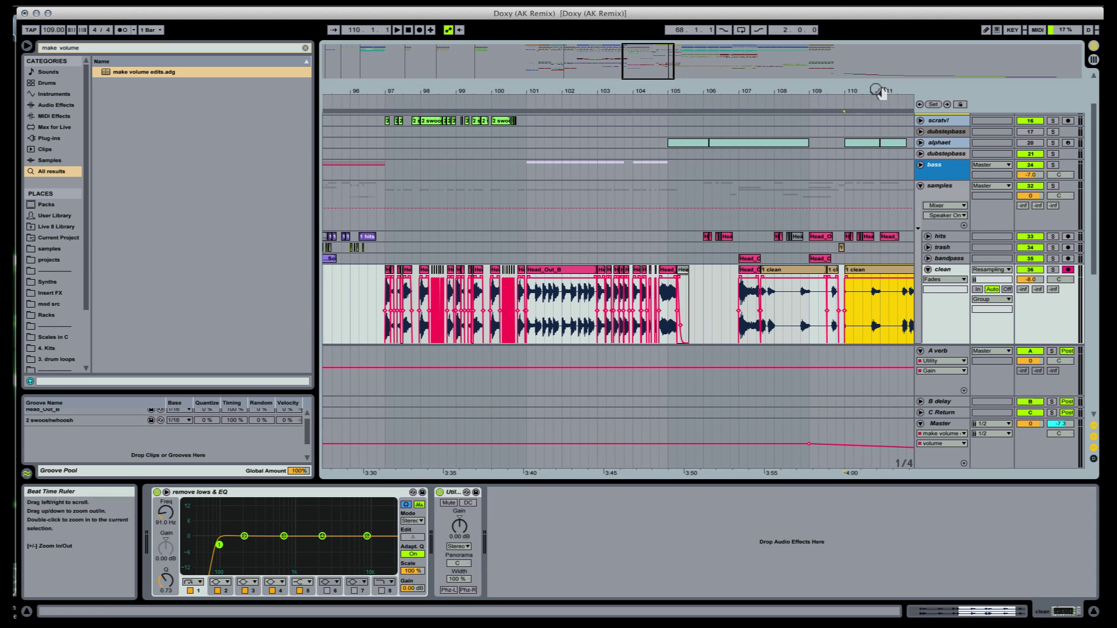
{"action": "left_click_drag", "start_coordinate": [877, 92], "coordinate": [857, 57]}
Step: Toggle repeatedly between the clip view and the device view for the selected 1 clean clip using the remapped hotkey
{"action": "key", "text": "grave"}
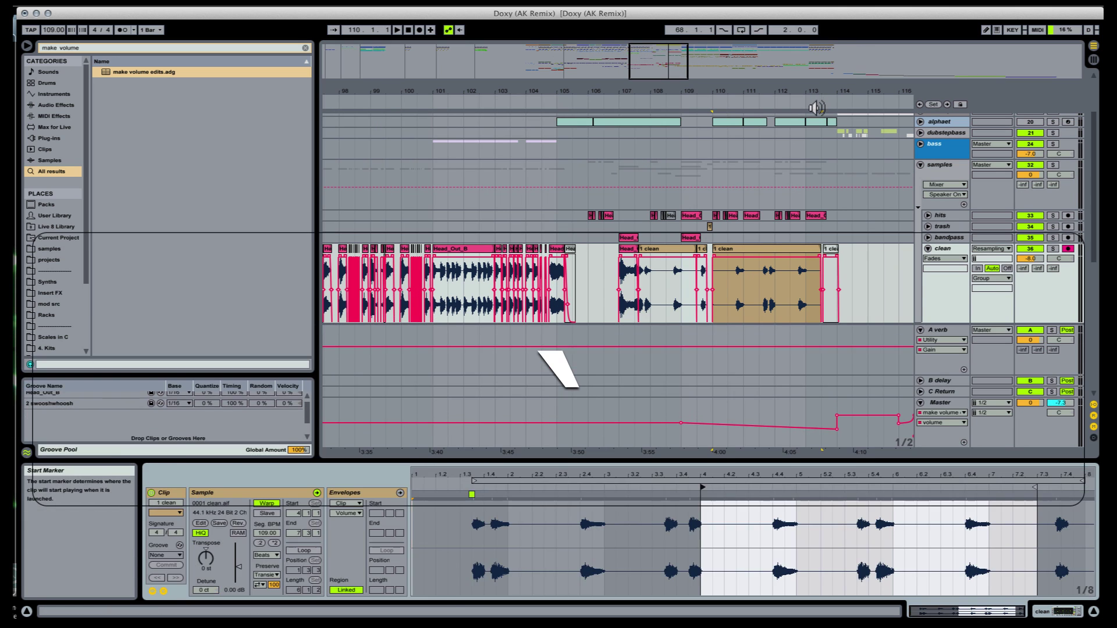
{"action": "key", "text": "grave"}
{"action": "key", "text": "grave"}
{"action": "key", "text": "grave"}
{"action": "key", "text": "grave"}
{"action": "key", "text": "grave"}
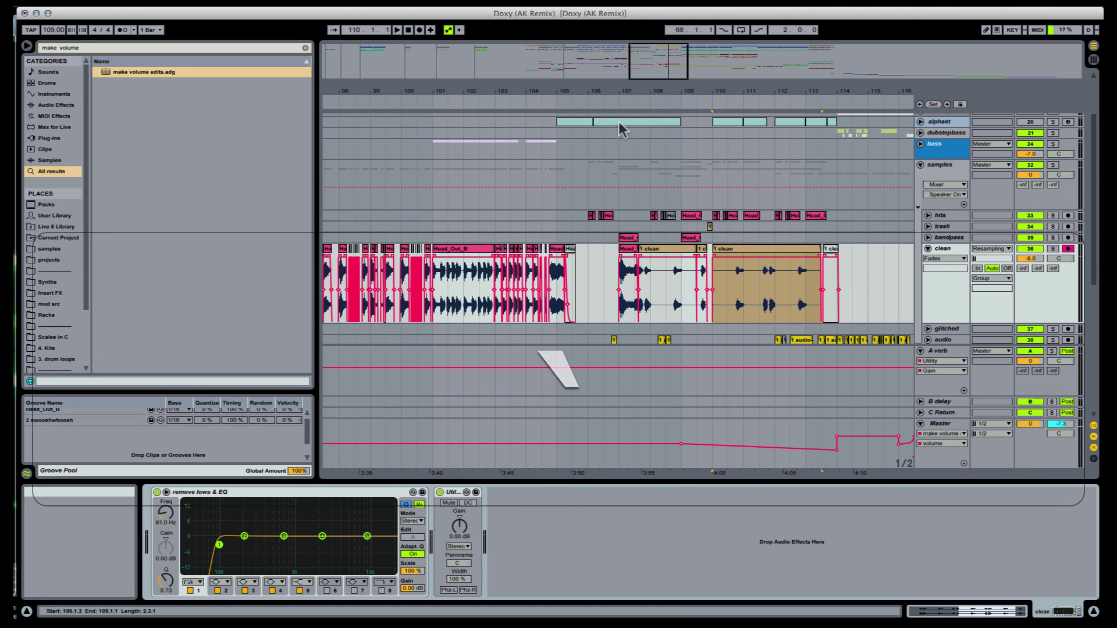
Step: Open midiStroke, reposition its window, keep Maschine Mikro MK2 Input as the source, and inspect the keystroke mapped to note 110
{"action": "left_click", "coordinate": [8, 68]}
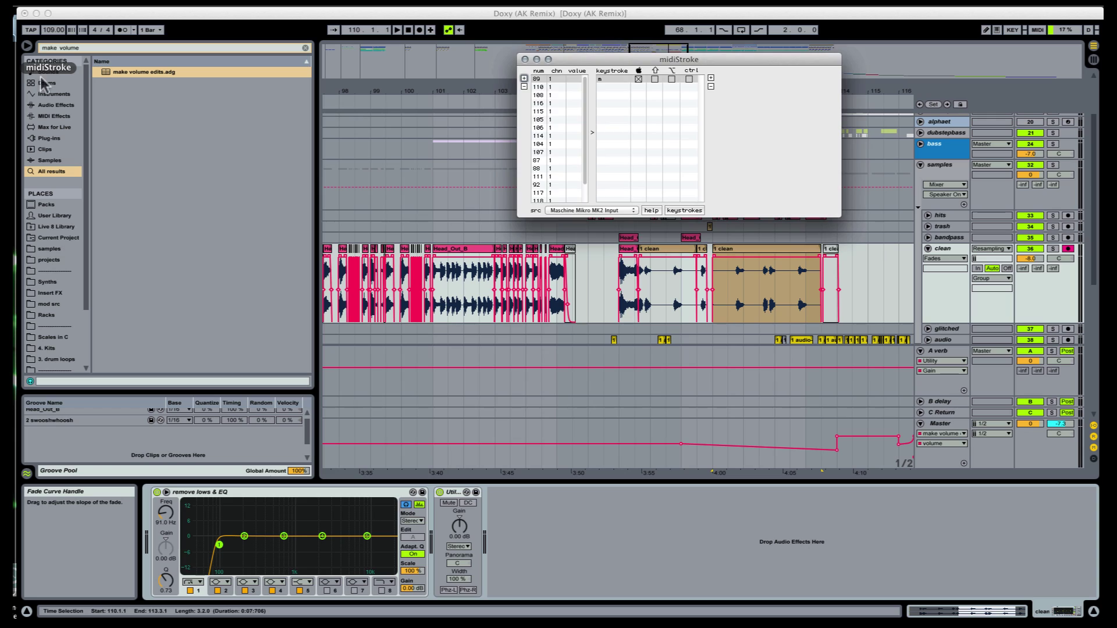
{"action": "left_click_drag", "start_coordinate": [692, 66], "coordinate": [643, 82]}
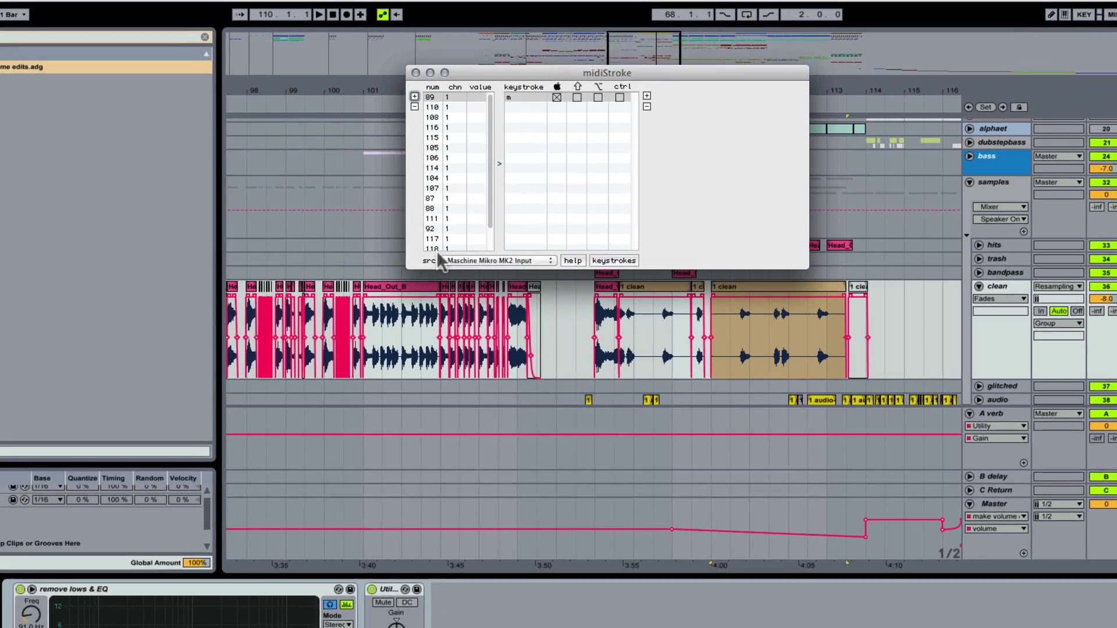
{"action": "left_click", "coordinate": [501, 228]}
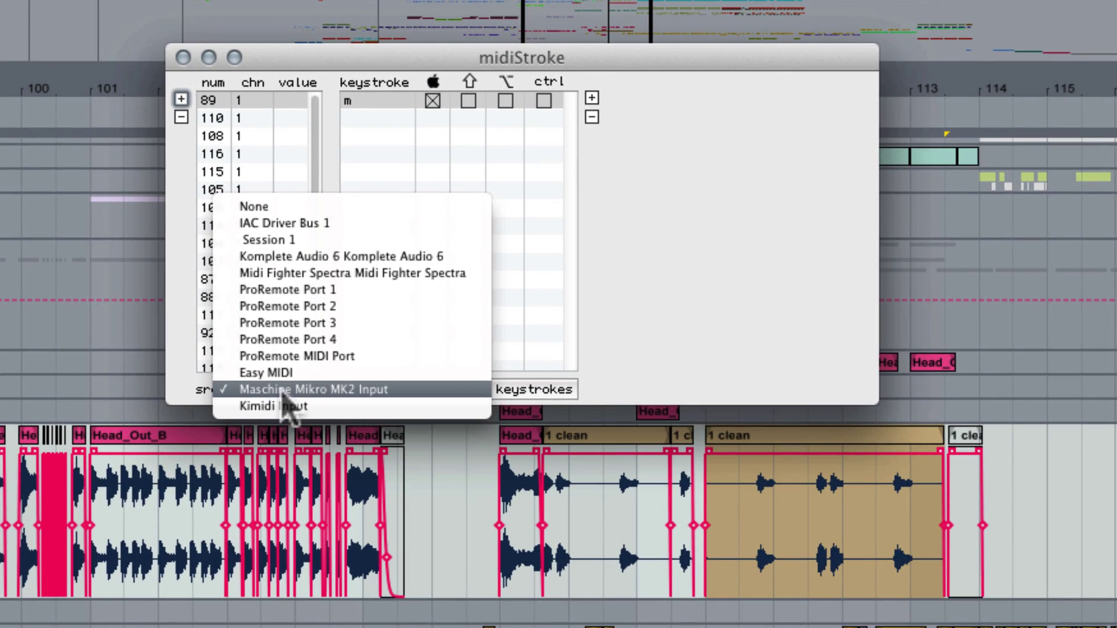
{"action": "left_click", "coordinate": [285, 391]}
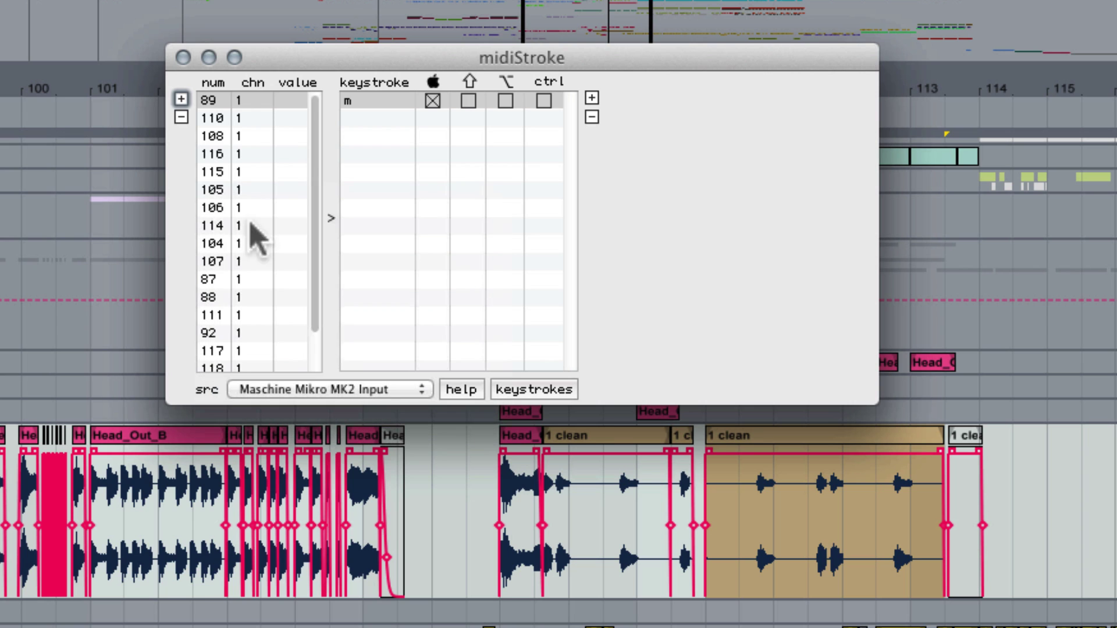
{"action": "left_click", "coordinate": [215, 119]}
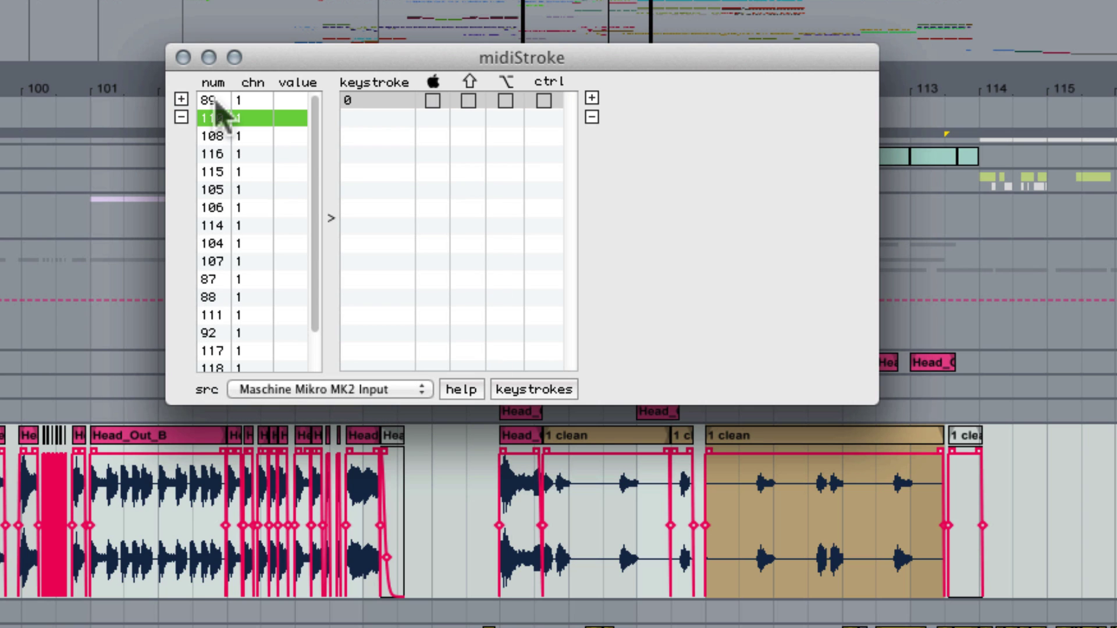
Step: Return to Live, select the 1 clean clip at bar 110, and toggle its activation off and on several times
{"action": "left_click", "coordinate": [820, 441]}
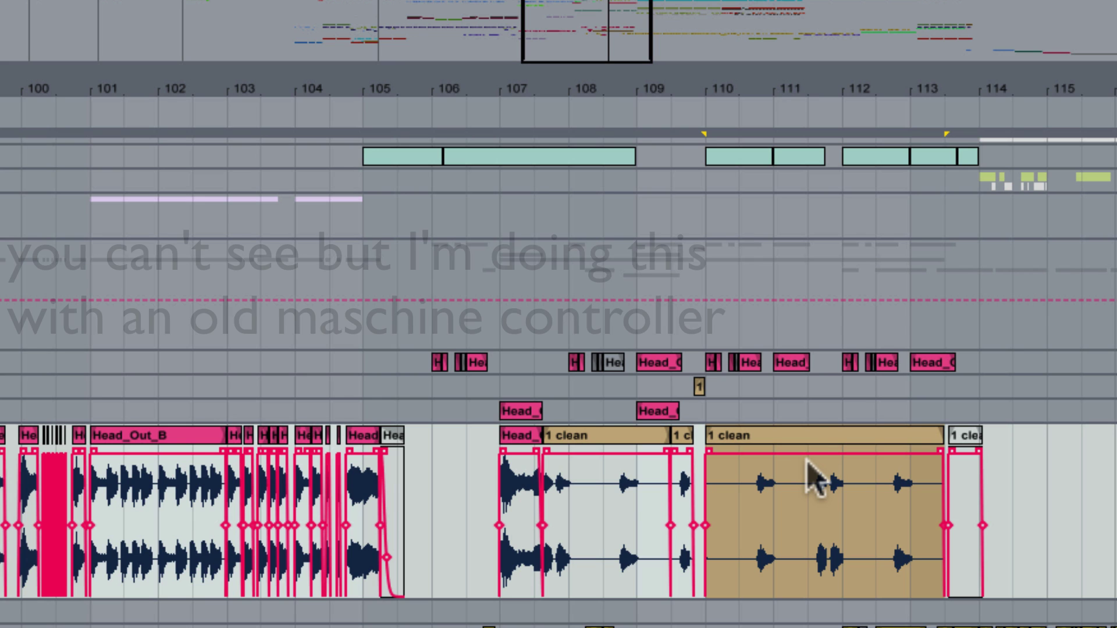
{"action": "left_click", "coordinate": [812, 446]}
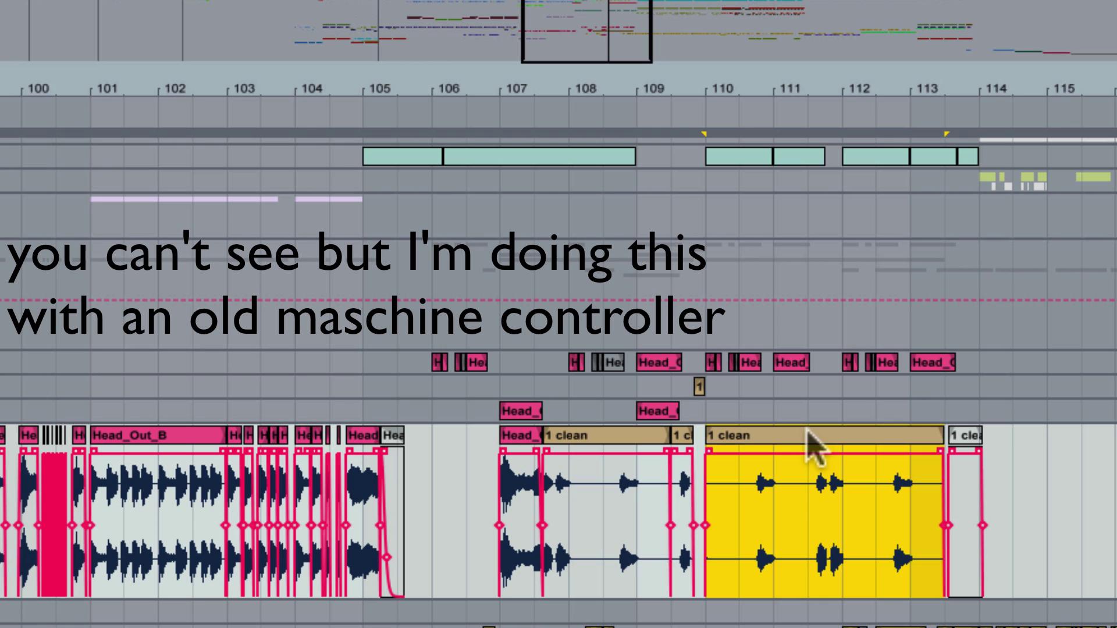
{"action": "key", "text": "0"}
{"action": "key", "text": "0"}
{"action": "key", "text": "0"}
{"action": "key", "text": "0"}
{"action": "key", "text": "0"}
{"action": "key", "text": "0"}
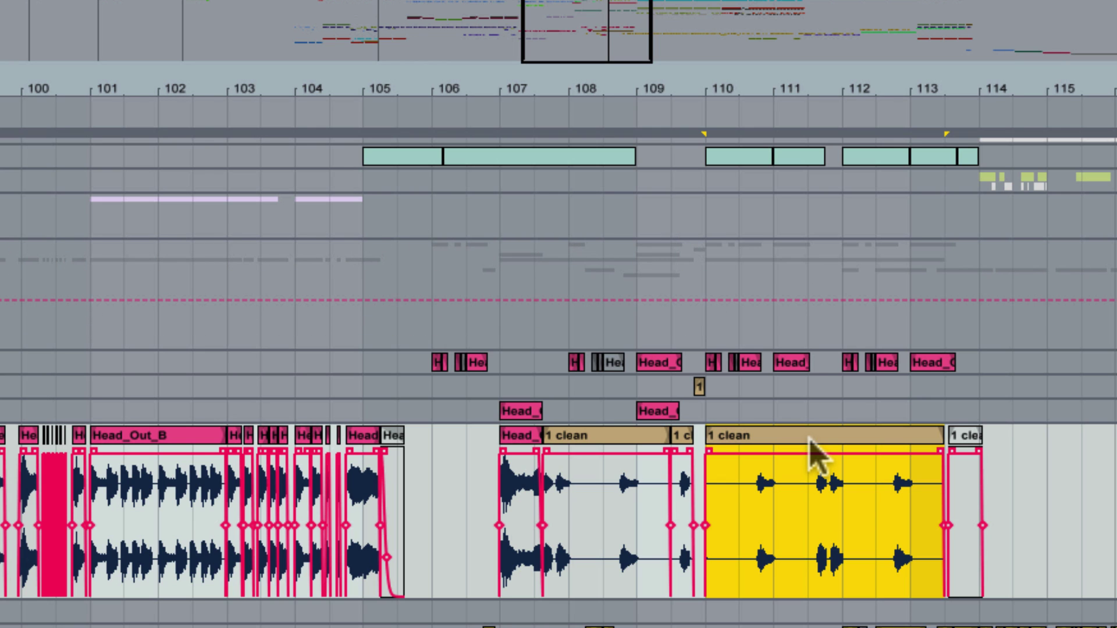
Step: Switch to midiStroke, inspect the keystroke mapped to note 108, and return to Live's arrangement
{"action": "key", "text": "super+Tab"}
{"action": "left_click", "coordinate": [230, 135]}
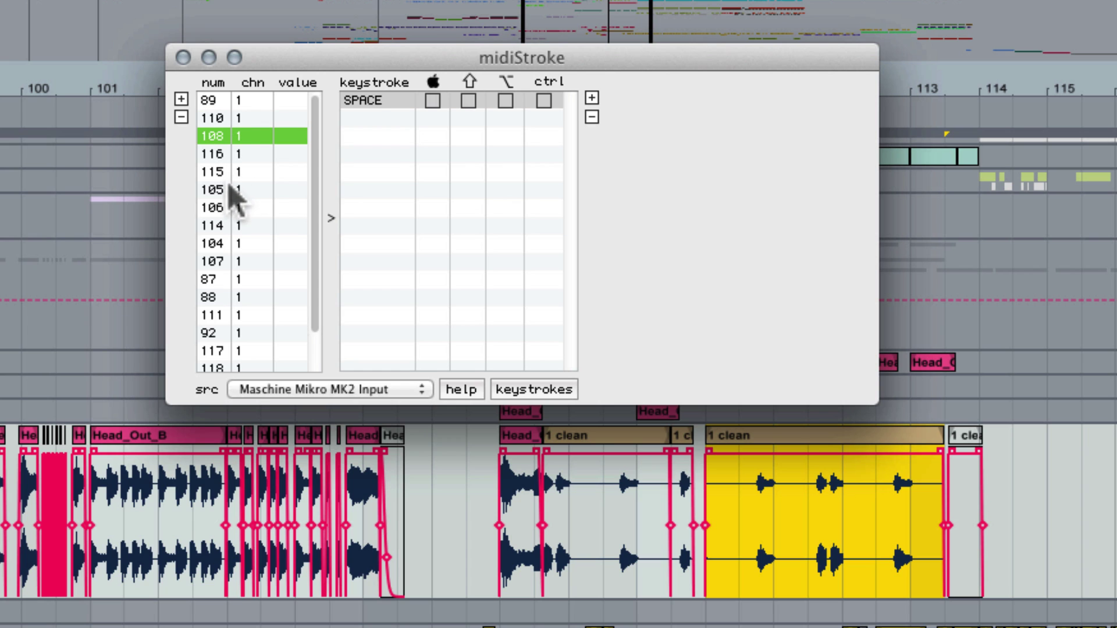
{"action": "key", "text": "super+Tab"}
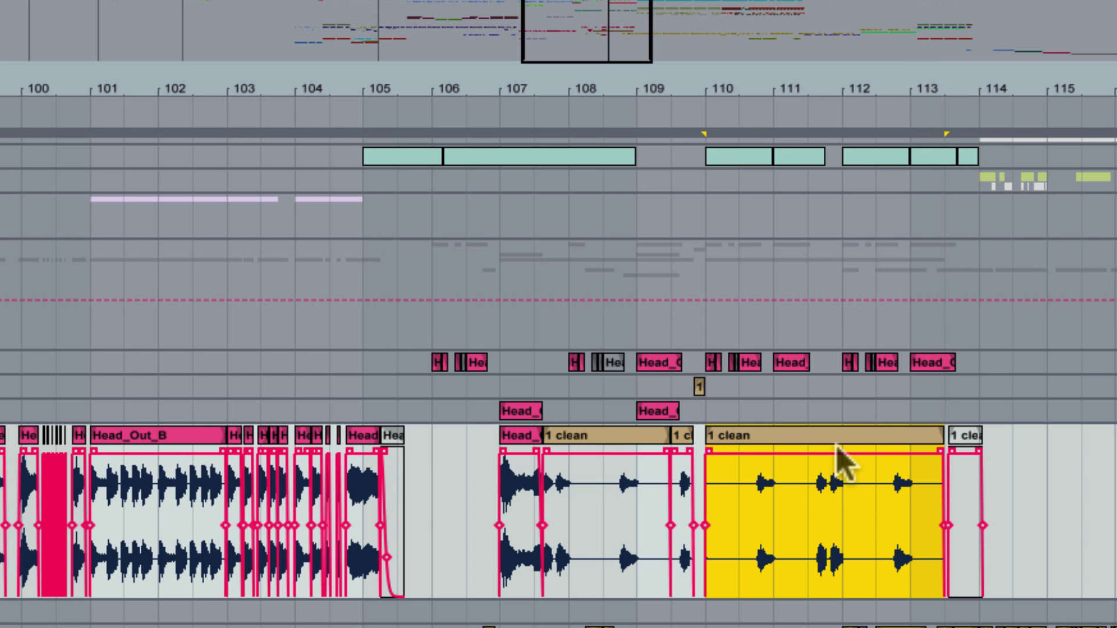
Step: Start and stop playback from bar 110 several times to demonstrate the mapped transport control
{"action": "key", "text": "space"}
{"action": "key", "text": "space"}
{"action": "key", "text": "space"}
{"action": "key", "text": "space"}
{"action": "key", "text": "space"}
{"action": "key", "text": "space"}
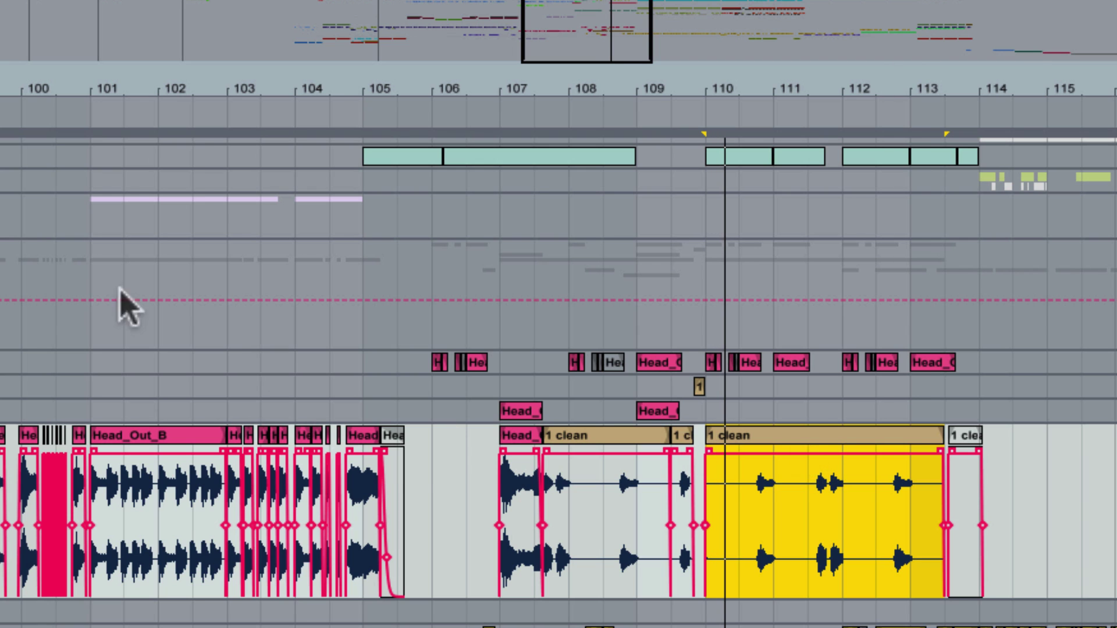
Step: Switch to midiStroke, inspect the keystroke and modifier mapped to note 106, and return to Live's arrangement
{"action": "key", "text": "super+Tab"}
{"action": "left_click", "coordinate": [241, 207]}
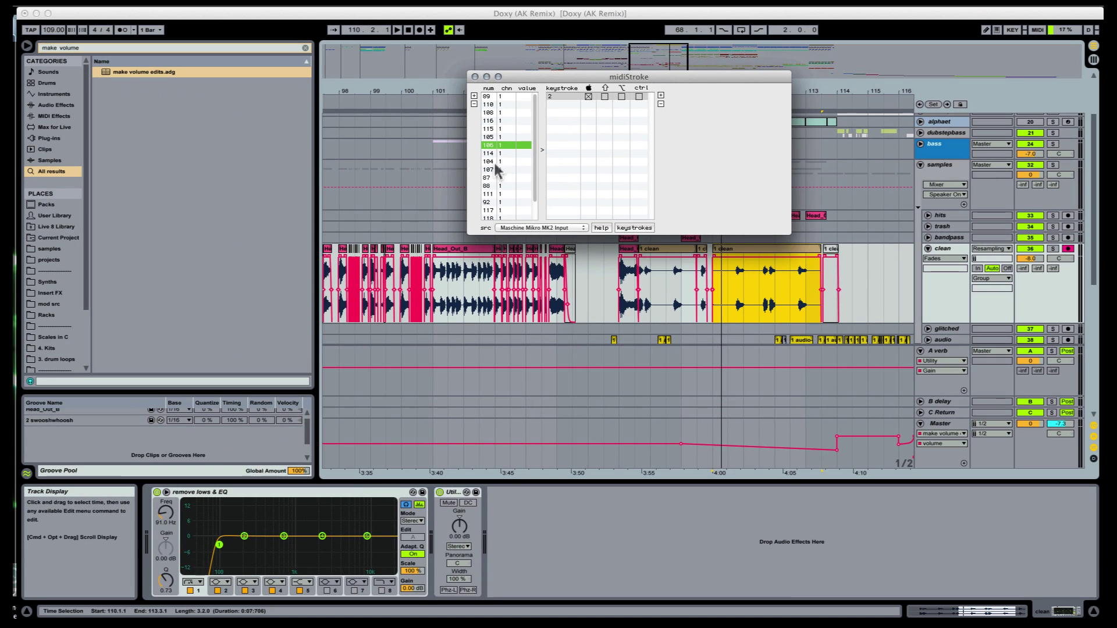
{"action": "left_click", "coordinate": [744, 300]}
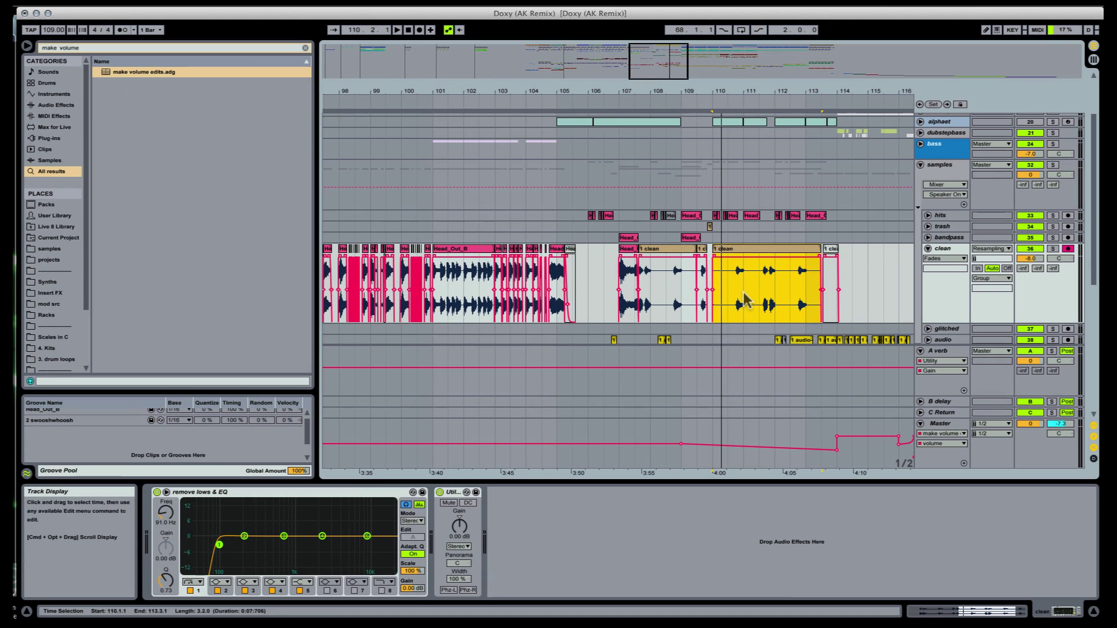